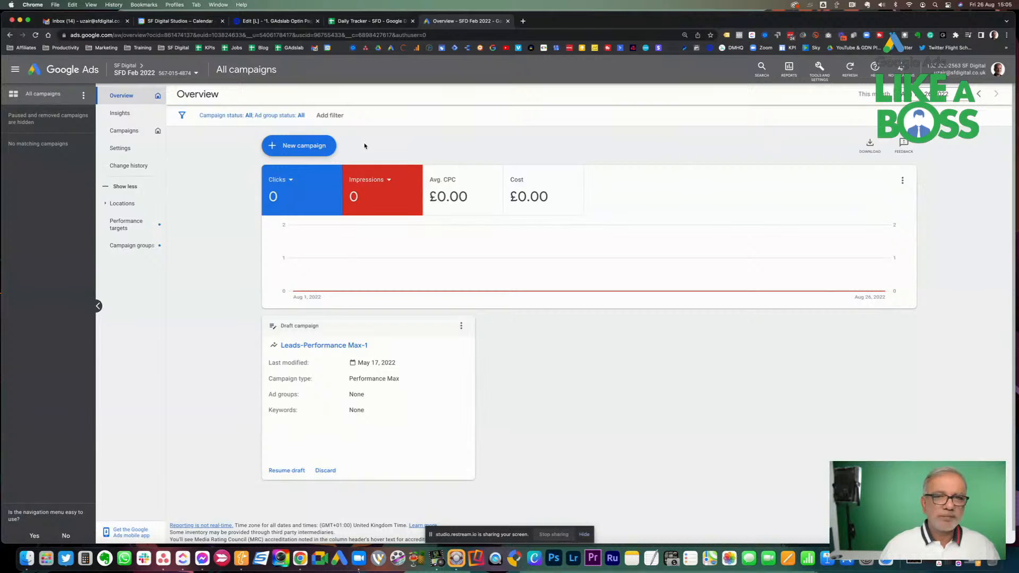
{"action": "left_click", "coordinate": [817, 71]}
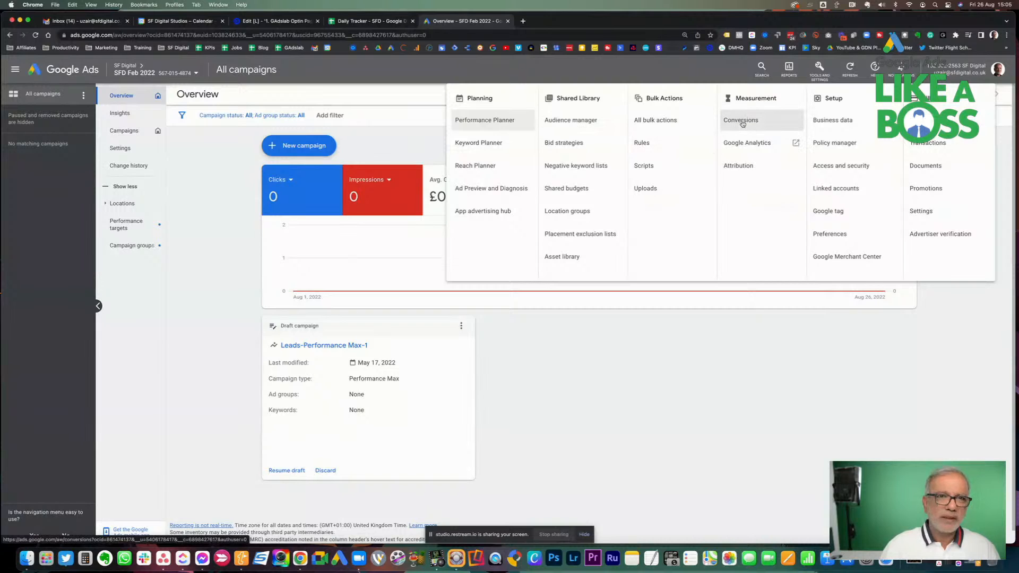
{"action": "left_click", "coordinate": [393, 120]}
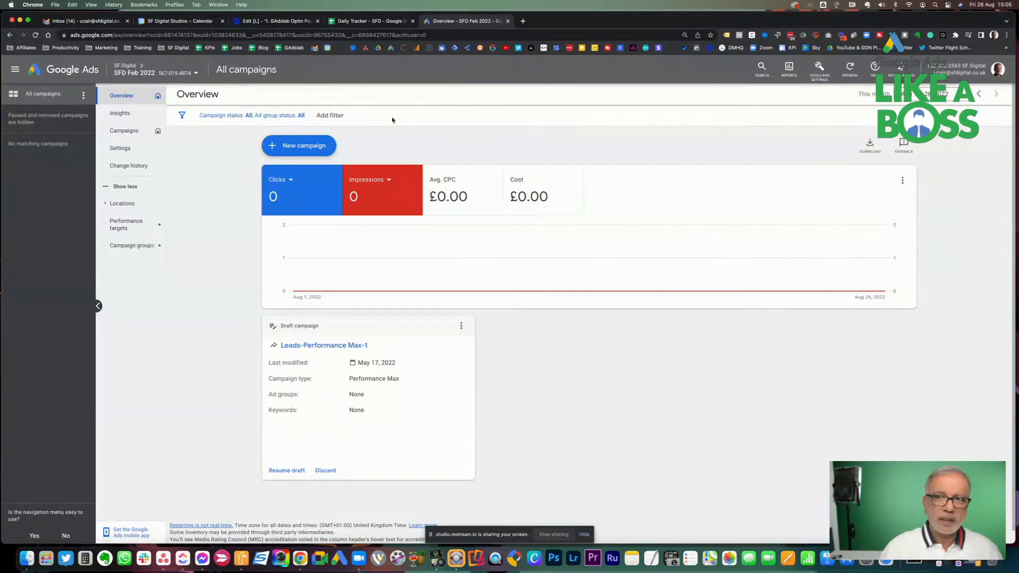
Start a new campaign with the Leads objective, using the default lead form conversion goal after checking its conversion action.
{"action": "left_click", "coordinate": [310, 146]}
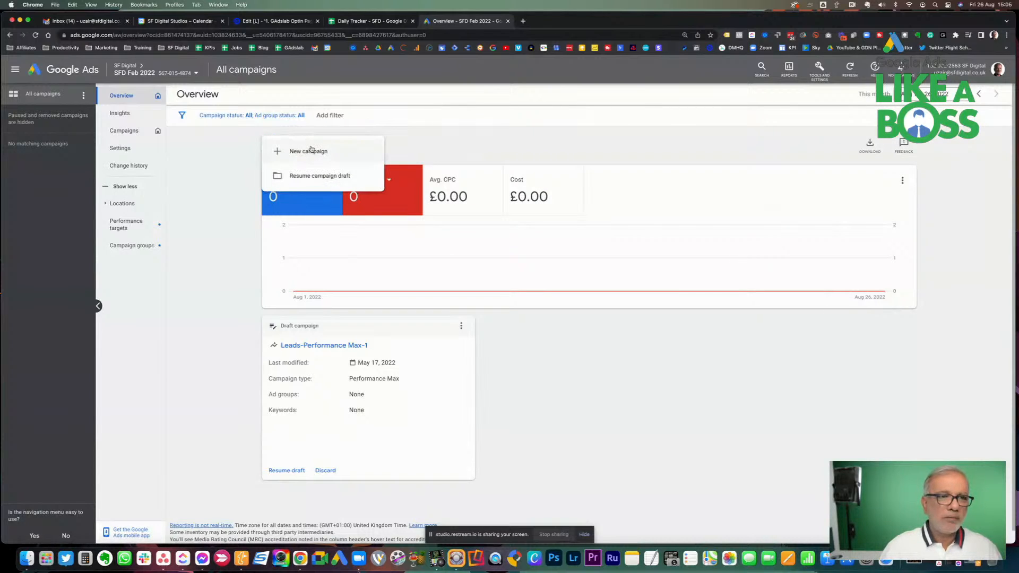
{"action": "left_click", "coordinate": [311, 150]}
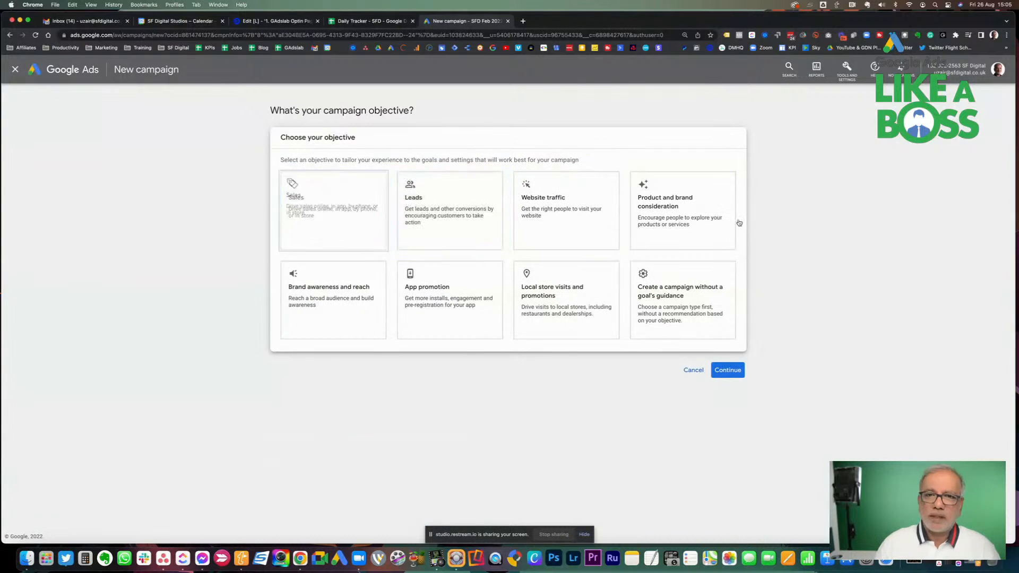
{"action": "left_click", "coordinate": [460, 216]}
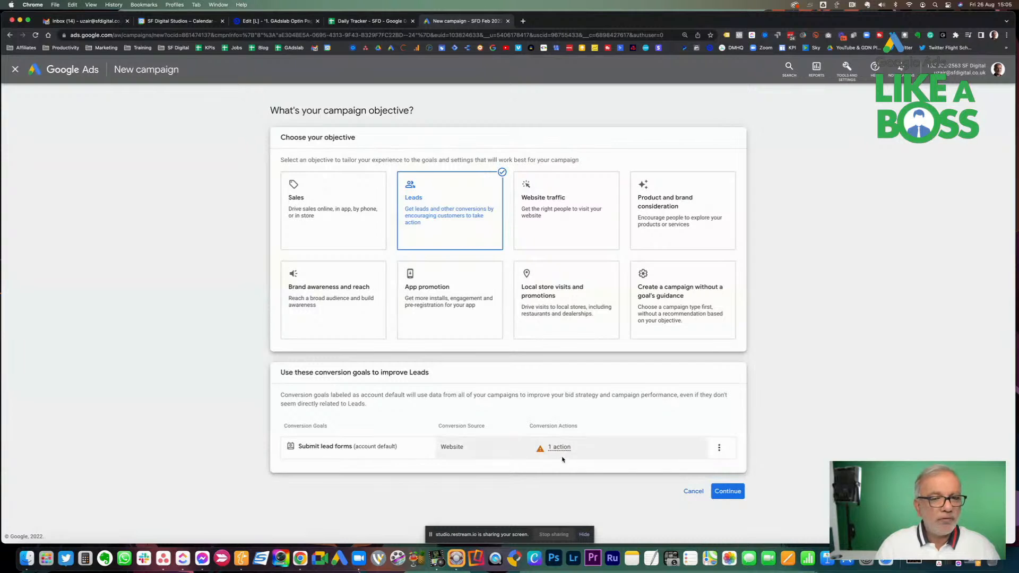
{"action": "mouse_move", "coordinate": [540, 449]}
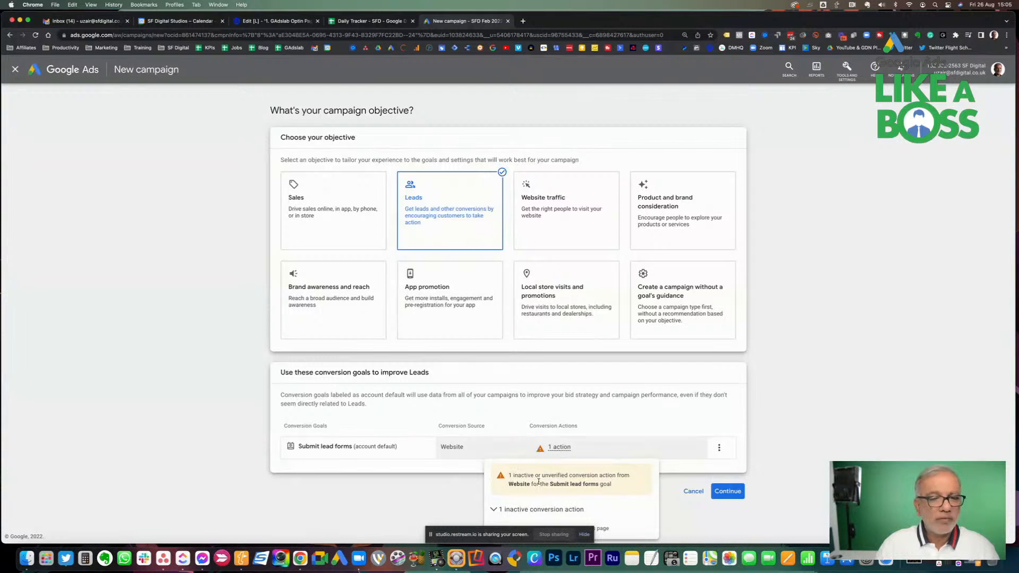
{"action": "left_click", "coordinate": [585, 537]}
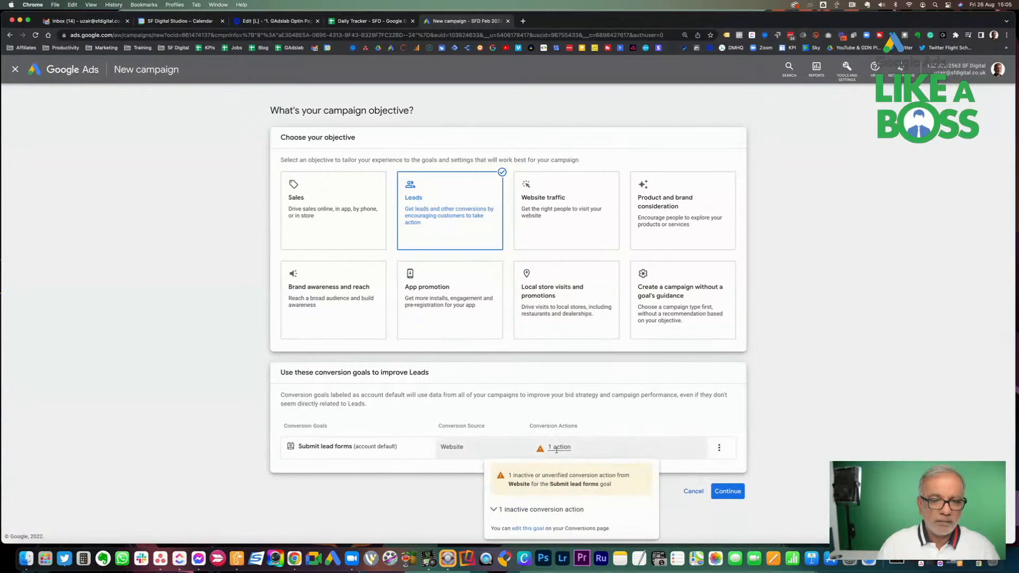
{"action": "mouse_move", "coordinate": [560, 448]}
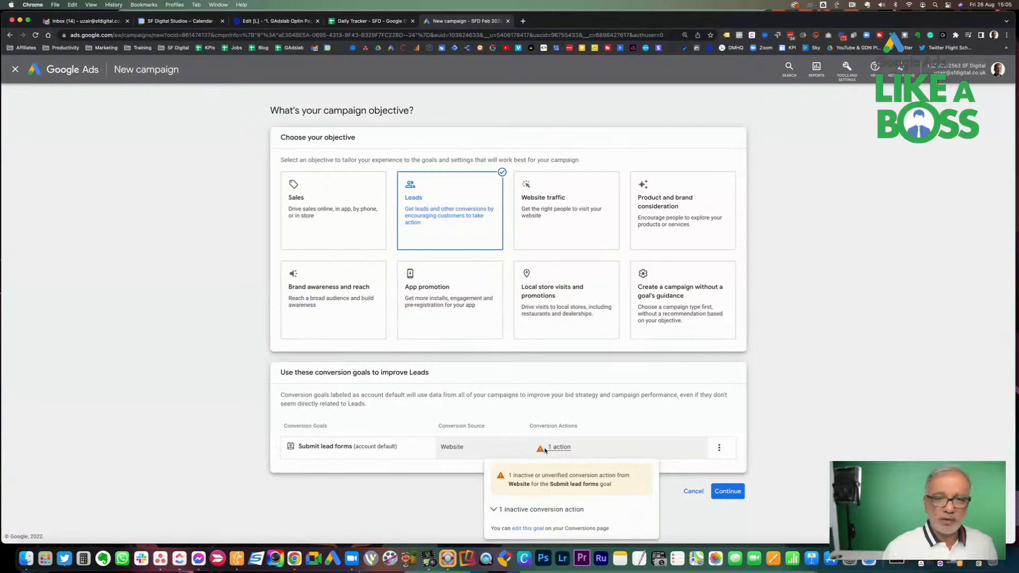
{"action": "left_click", "coordinate": [737, 495]}
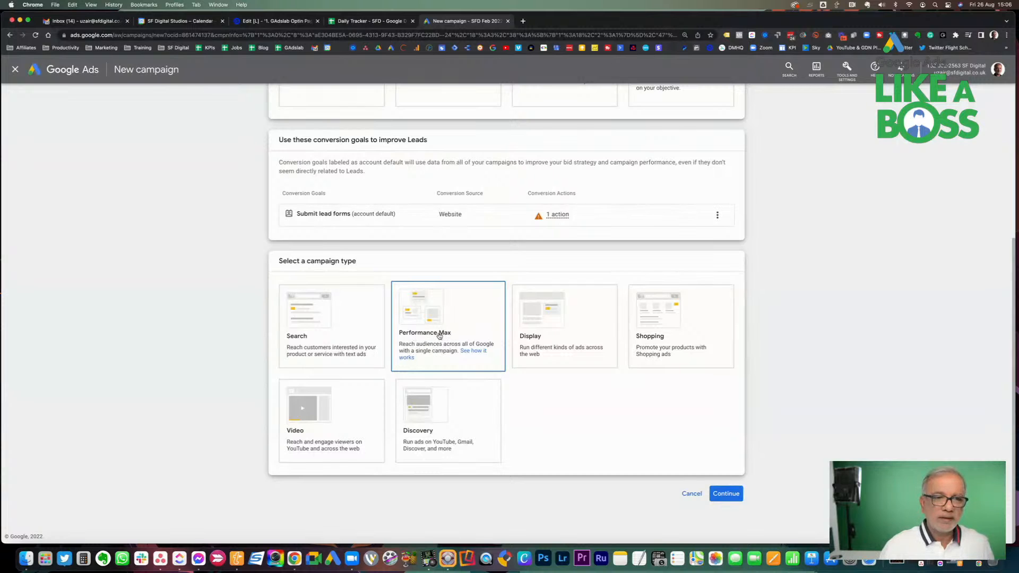
Choose Performance Max as the campaign type, check the tag installation options, and continue with the suggested campaign name.
{"action": "left_click", "coordinate": [439, 336]}
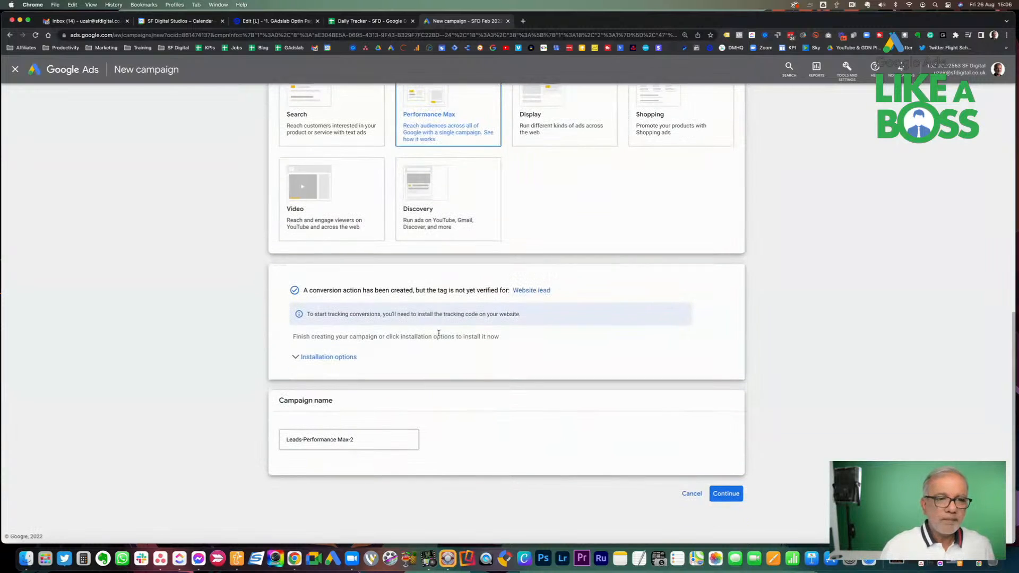
{"action": "left_click_drag", "start_coordinate": [305, 290], "coordinate": [422, 293]}
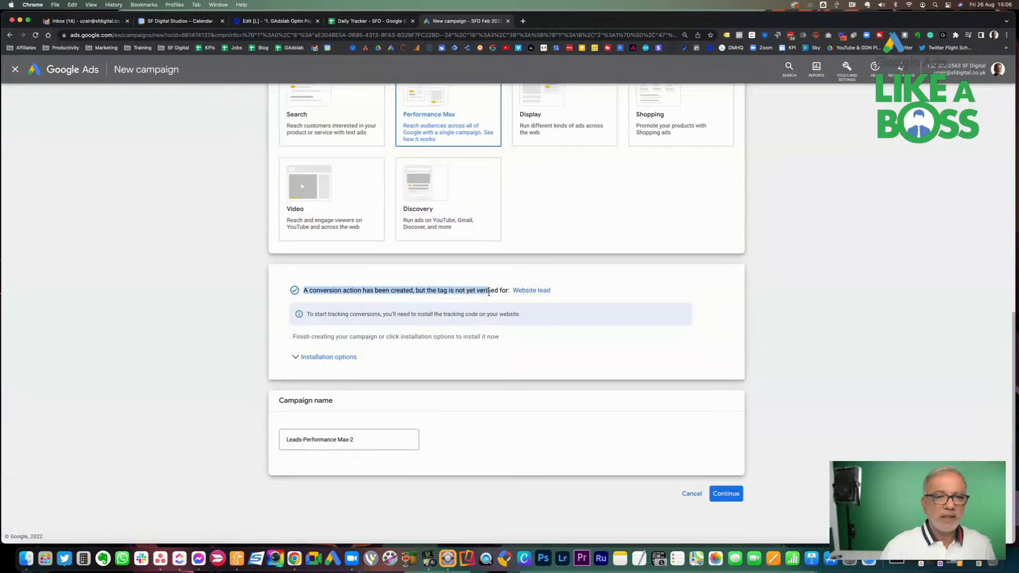
{"action": "left_click", "coordinate": [301, 362]}
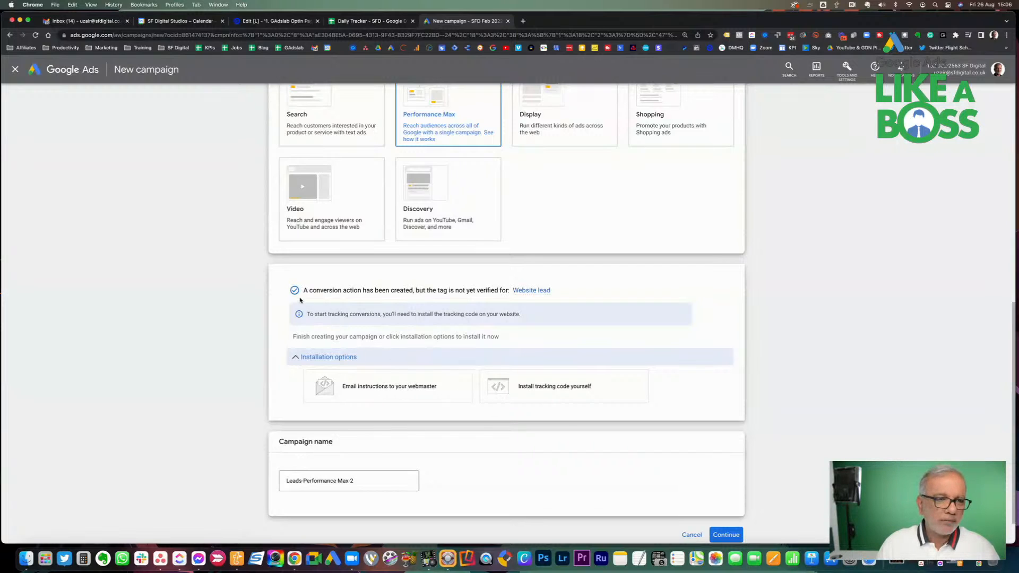
{"action": "left_click", "coordinate": [296, 363]}
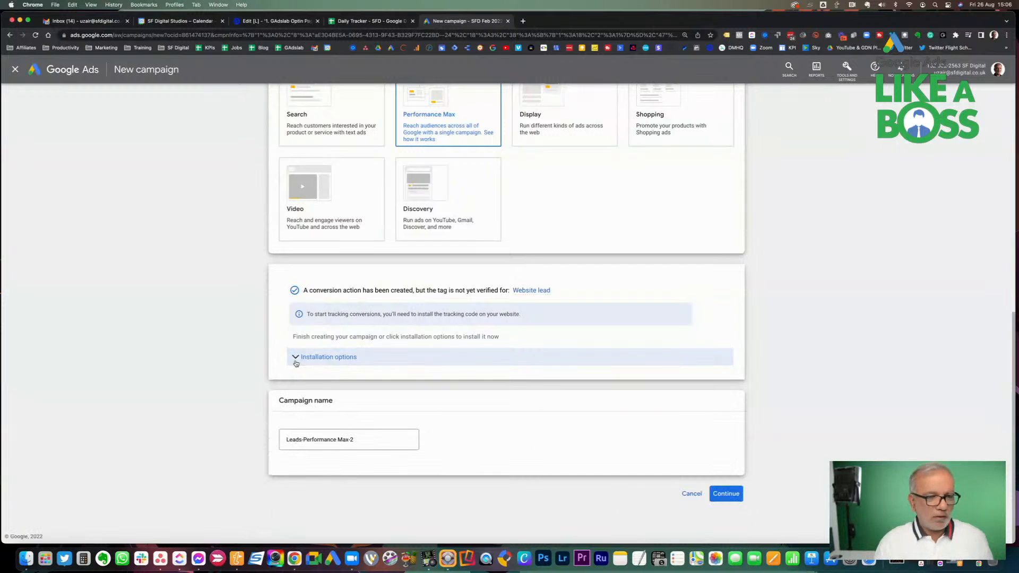
{"action": "left_click_drag", "start_coordinate": [354, 440], "coordinate": [255, 444]}
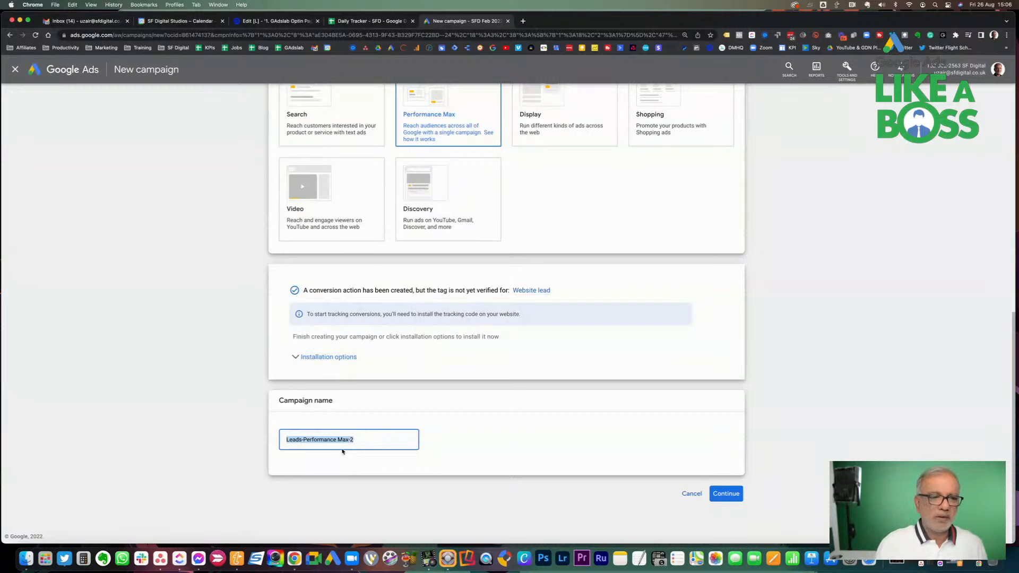
{"action": "left_click", "coordinate": [731, 496]}
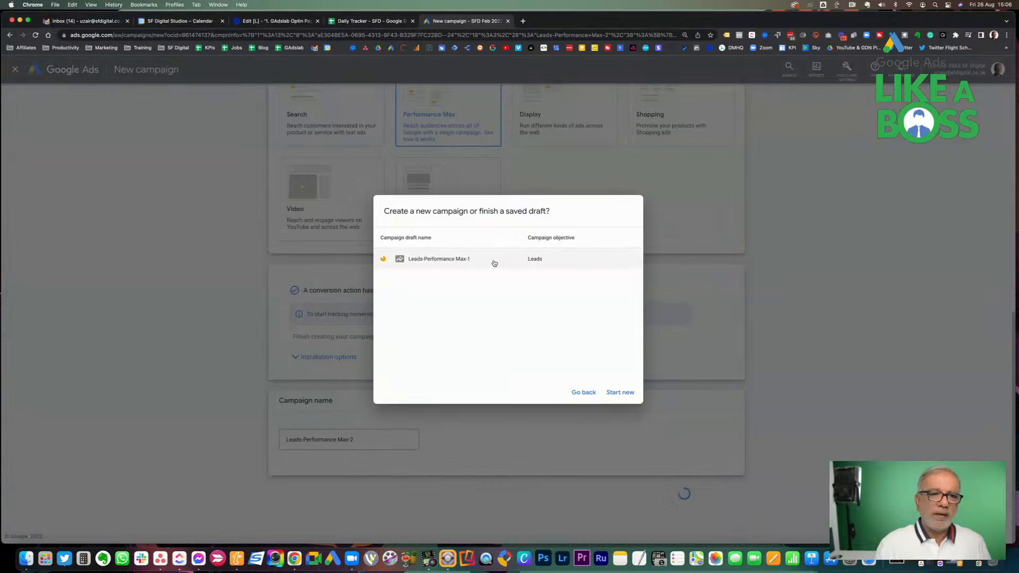
Try to resume the saved draft Leads-Performance Max-1, reloading its page before closing the campaign setup.
{"action": "left_click", "coordinate": [494, 263]}
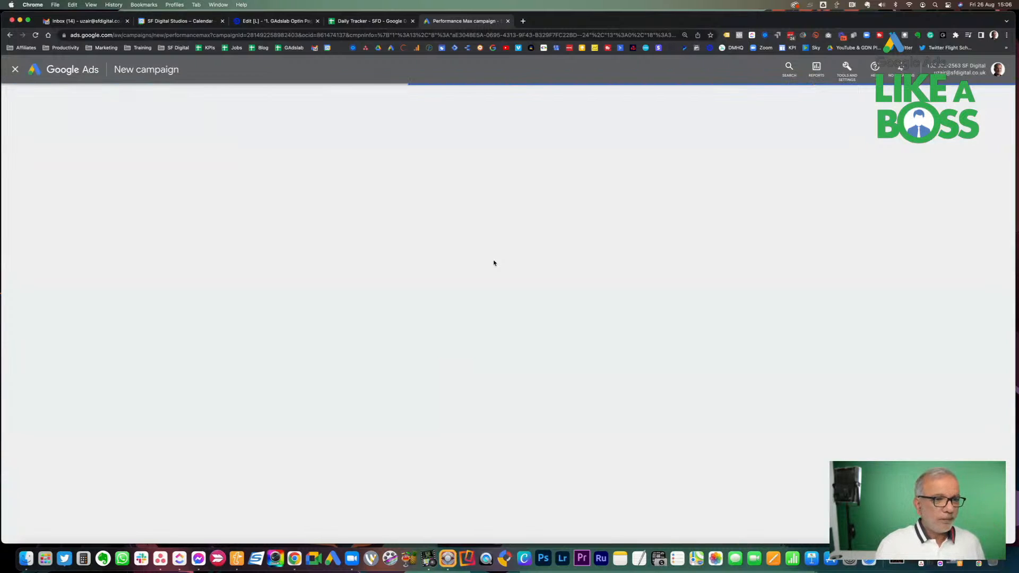
{"action": "left_click", "coordinate": [554, 35]}
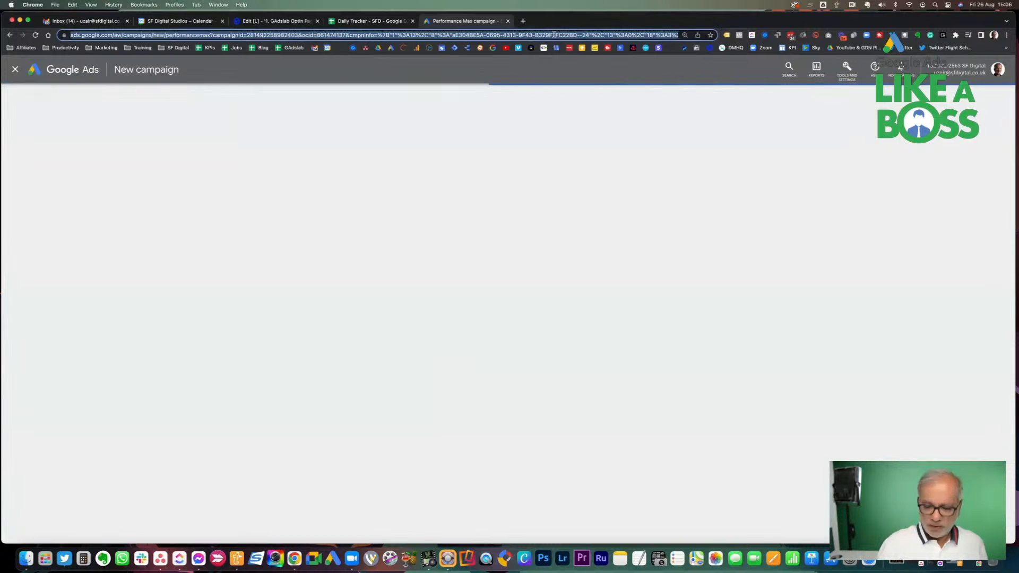
{"action": "key", "text": "Return"}
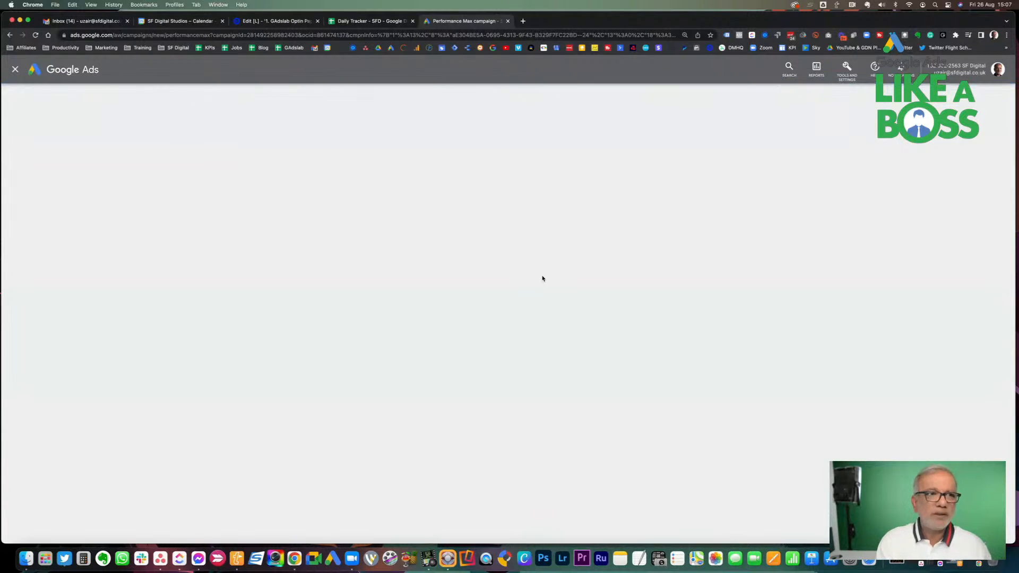
{"action": "left_click", "coordinate": [527, 35]}
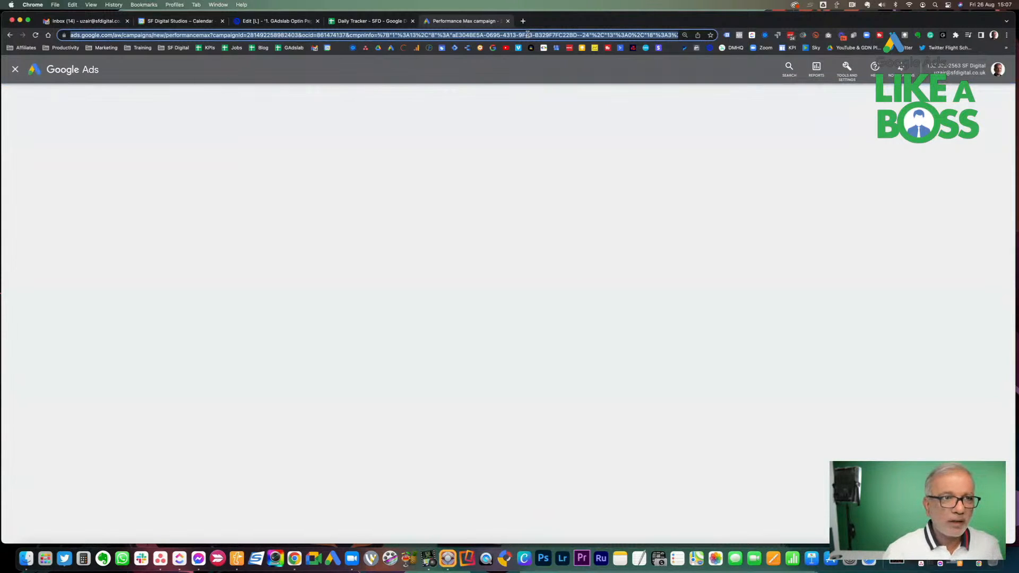
{"action": "key", "text": "Return"}
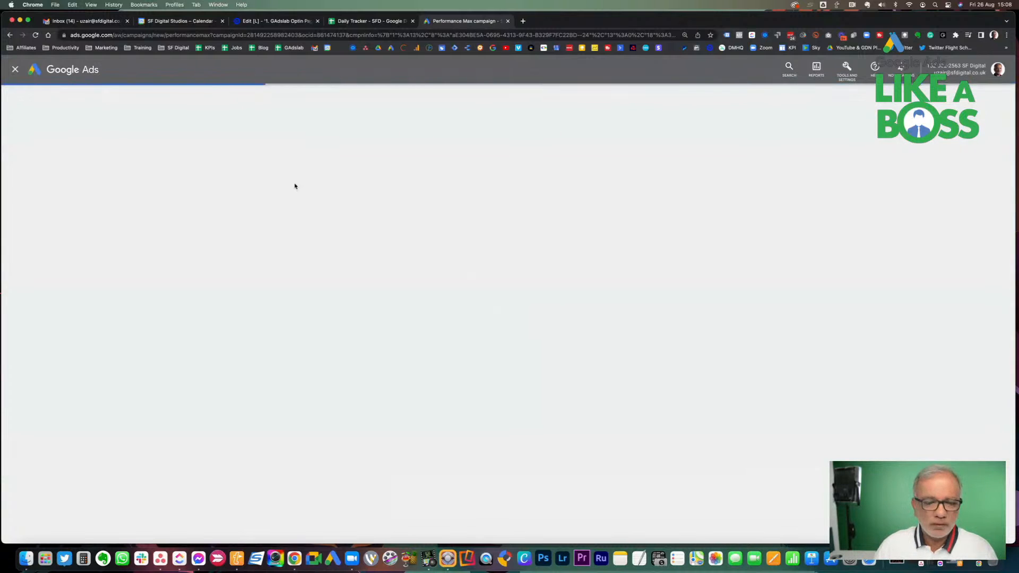
{"action": "left_click", "coordinate": [15, 69]}
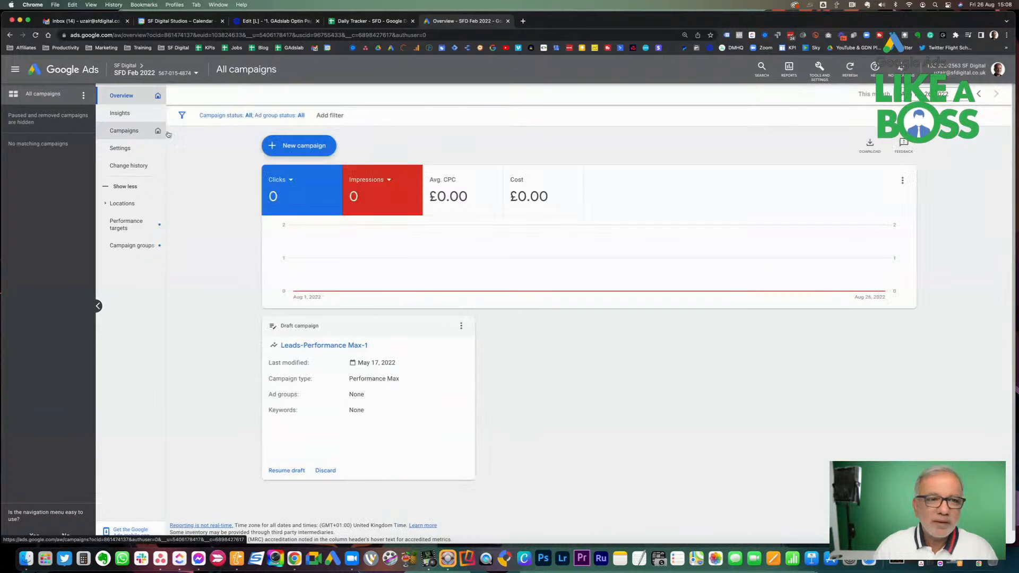
Create a new Performance Max campaign with the Leads objective instead of finishing the saved draft.
{"action": "left_click", "coordinate": [318, 151]}
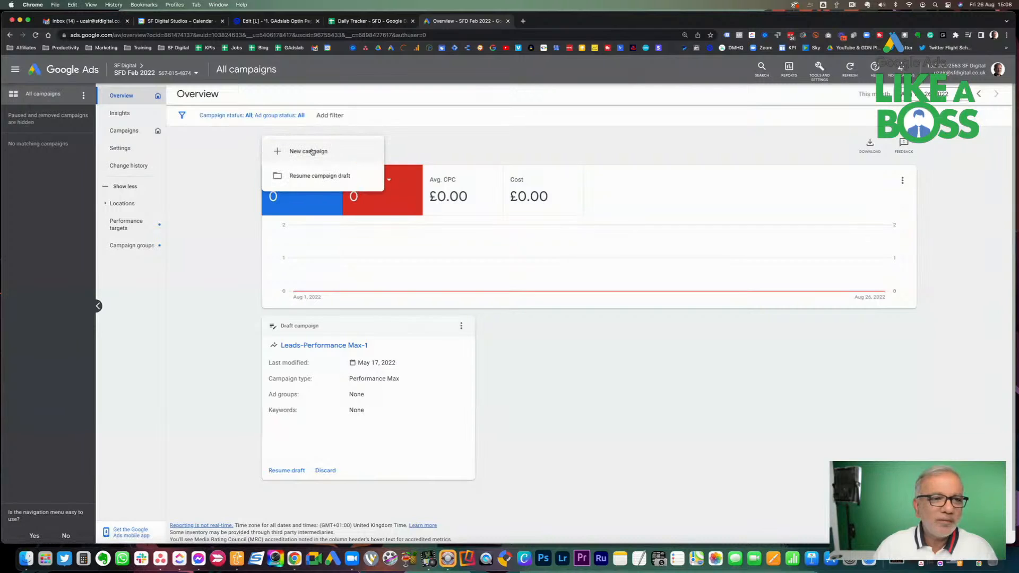
{"action": "left_click", "coordinate": [307, 152]}
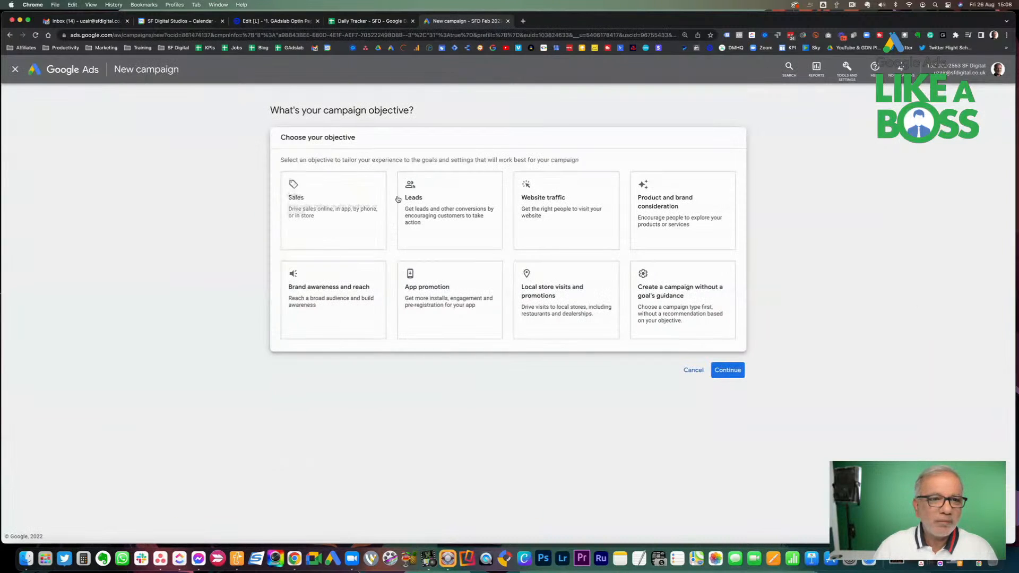
{"action": "left_click", "coordinate": [428, 225]}
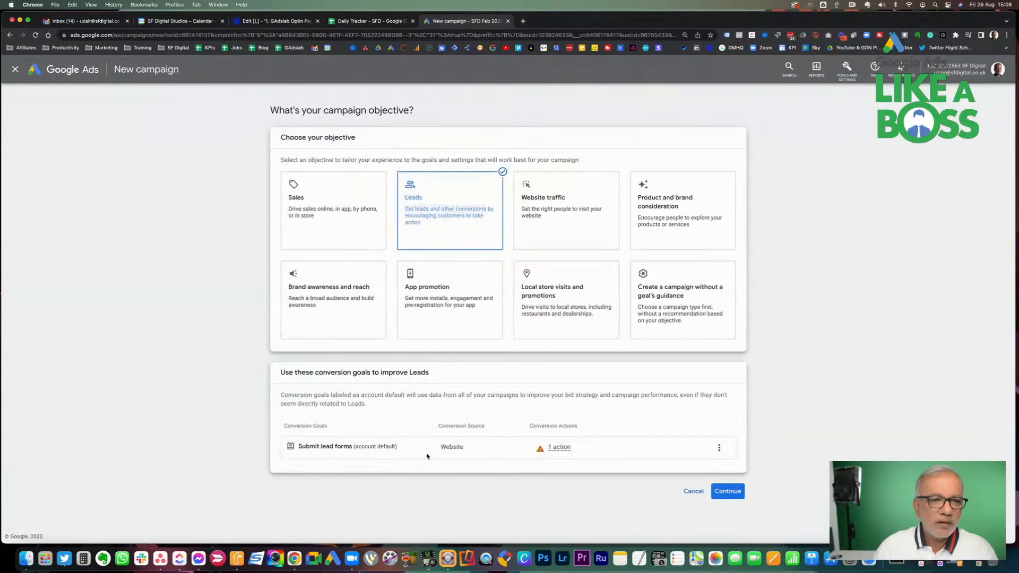
{"action": "left_click", "coordinate": [727, 491]}
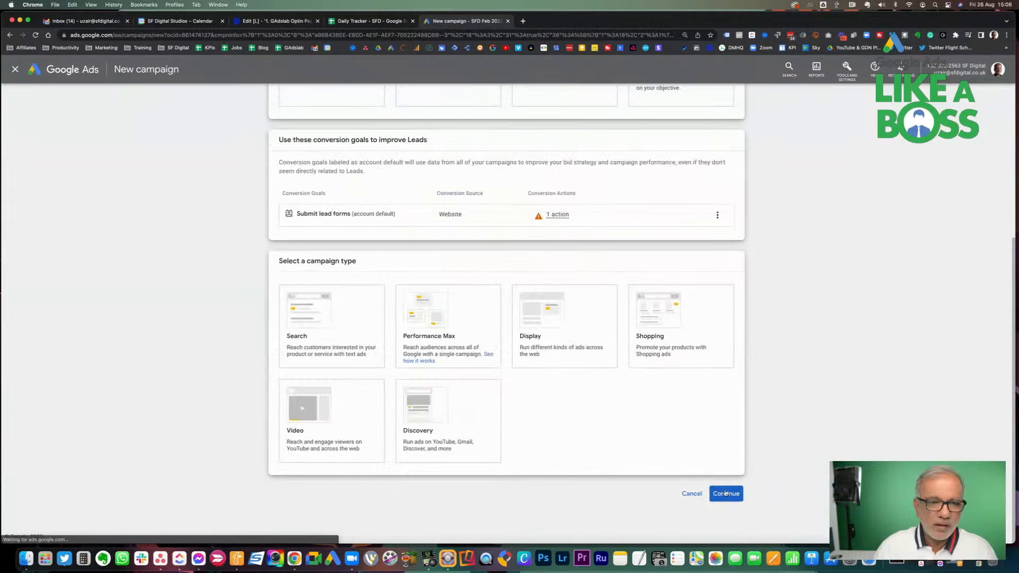
{"action": "left_click", "coordinate": [465, 330]}
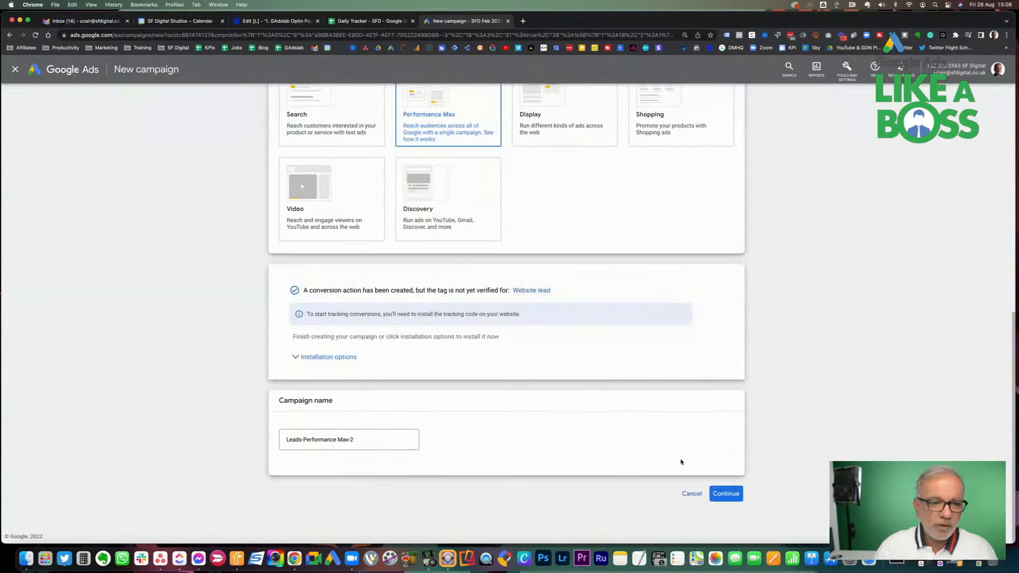
{"action": "left_click", "coordinate": [735, 495]}
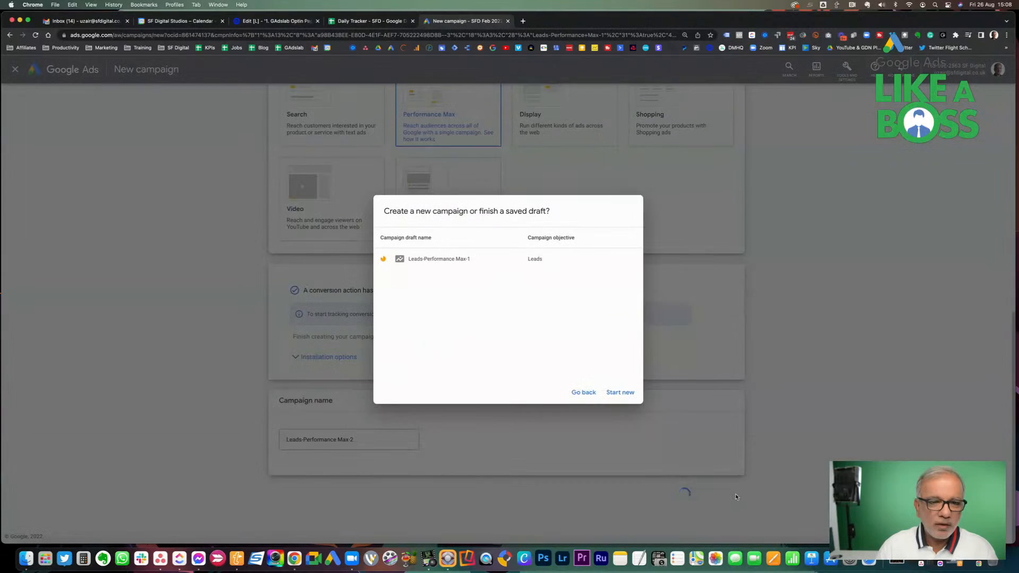
{"action": "left_click", "coordinate": [619, 393]}
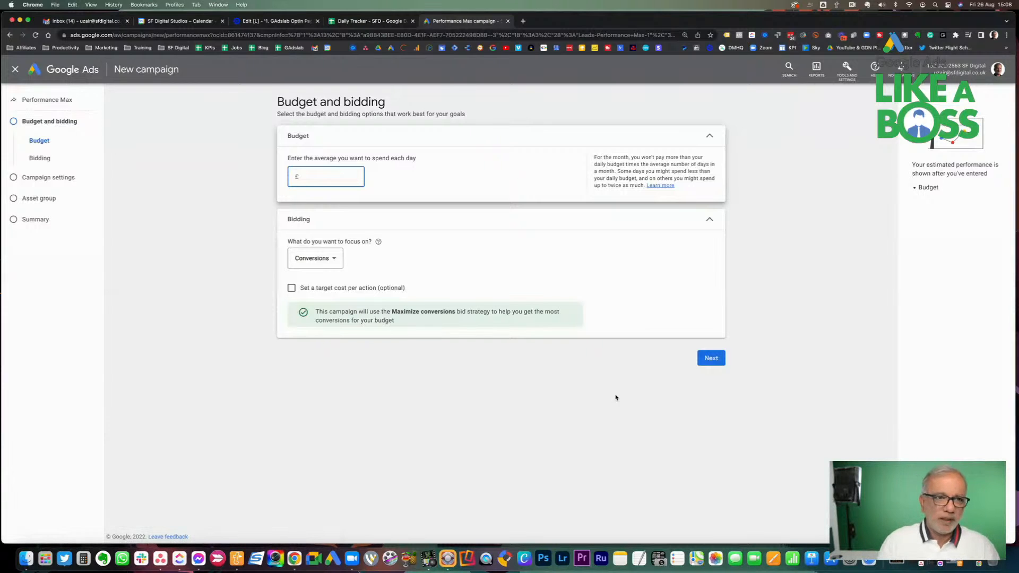
Set the average daily budget to £5.00 and the bidding focus to Conversion value.
{"action": "type", "text": "1"}
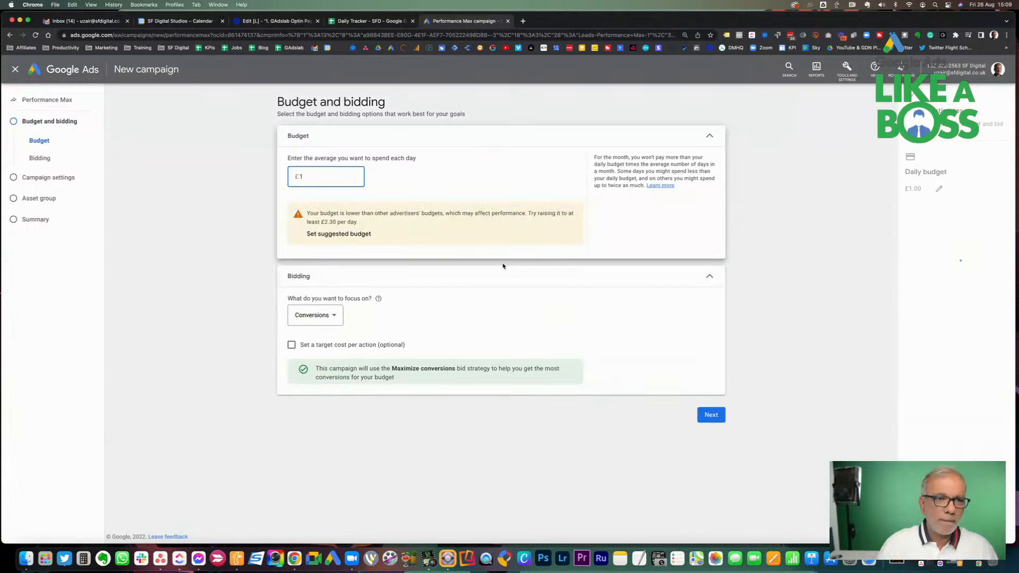
{"action": "left_click_drag", "start_coordinate": [319, 222], "coordinate": [342, 222]}
{"action": "double_click", "coordinate": [316, 174]}
{"action": "type", "text": "5.00"}
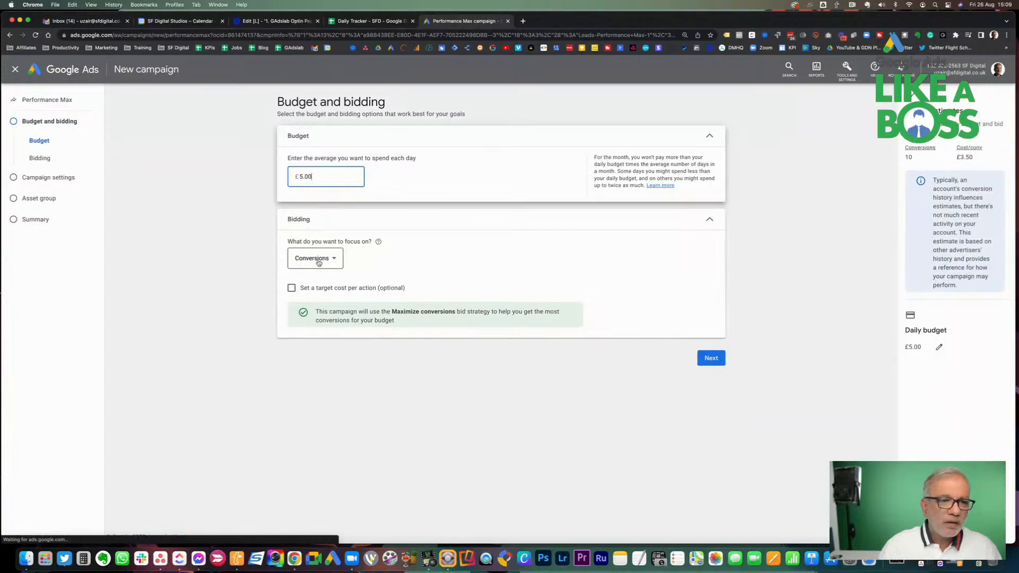
{"action": "left_click", "coordinate": [319, 263]}
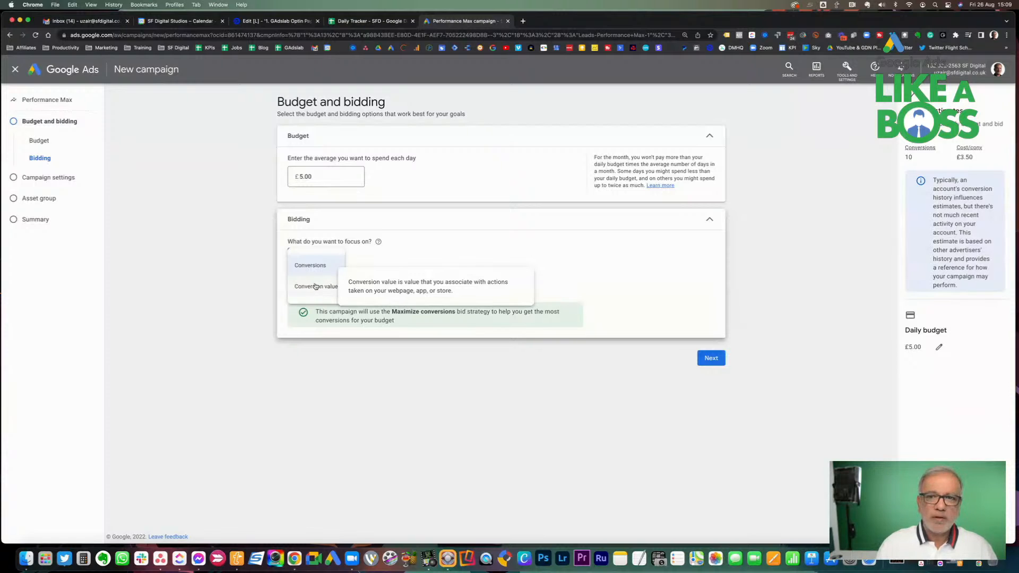
{"action": "left_click", "coordinate": [308, 290]}
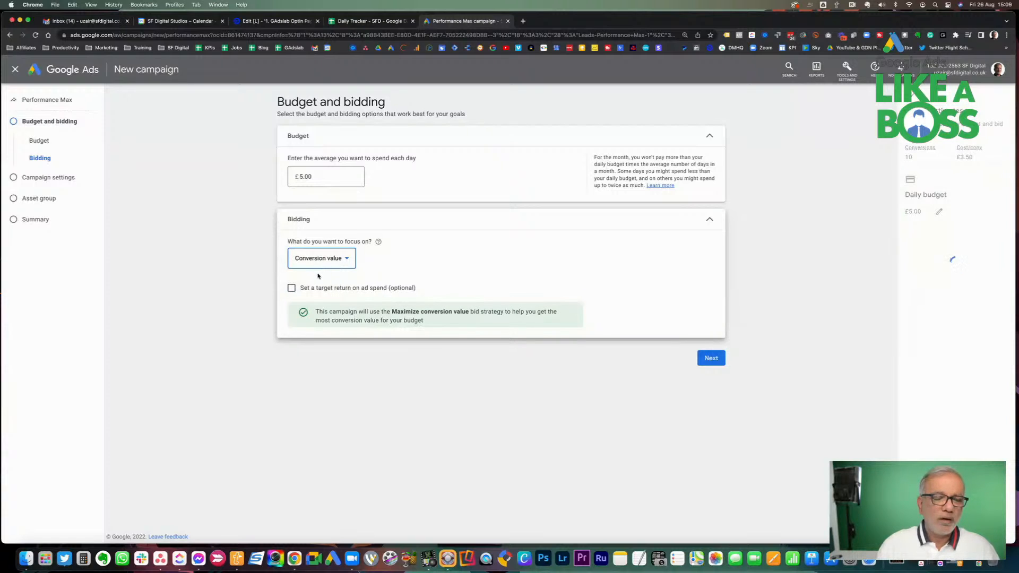
{"action": "left_click", "coordinate": [292, 288]}
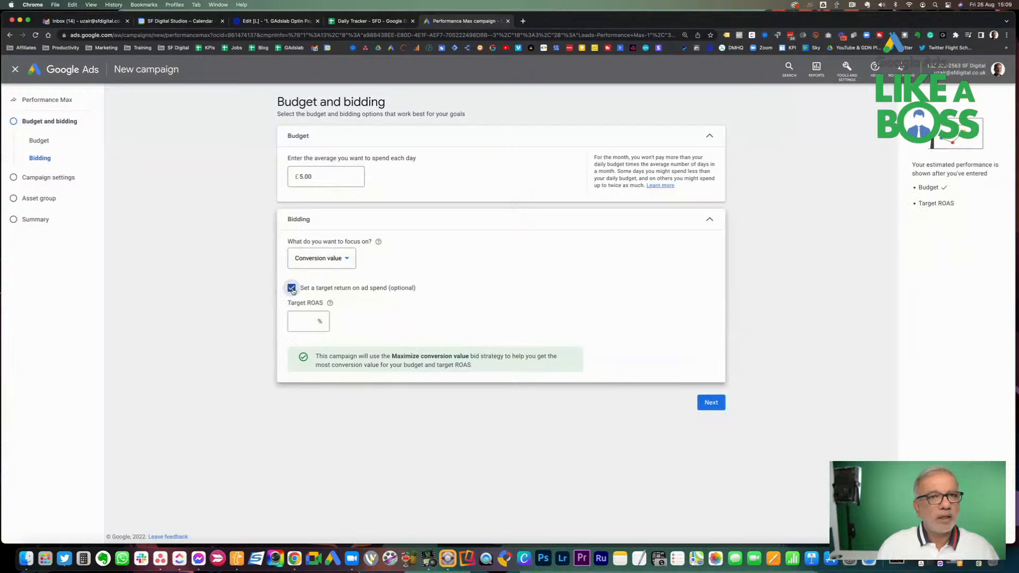
{"action": "left_click", "coordinate": [309, 310]}
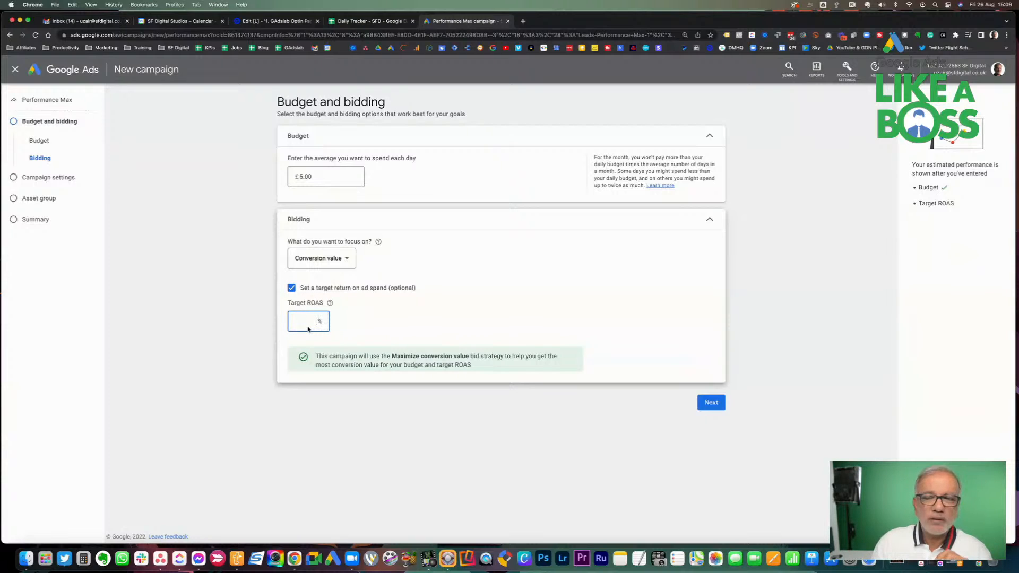
{"action": "left_click", "coordinate": [292, 291]}
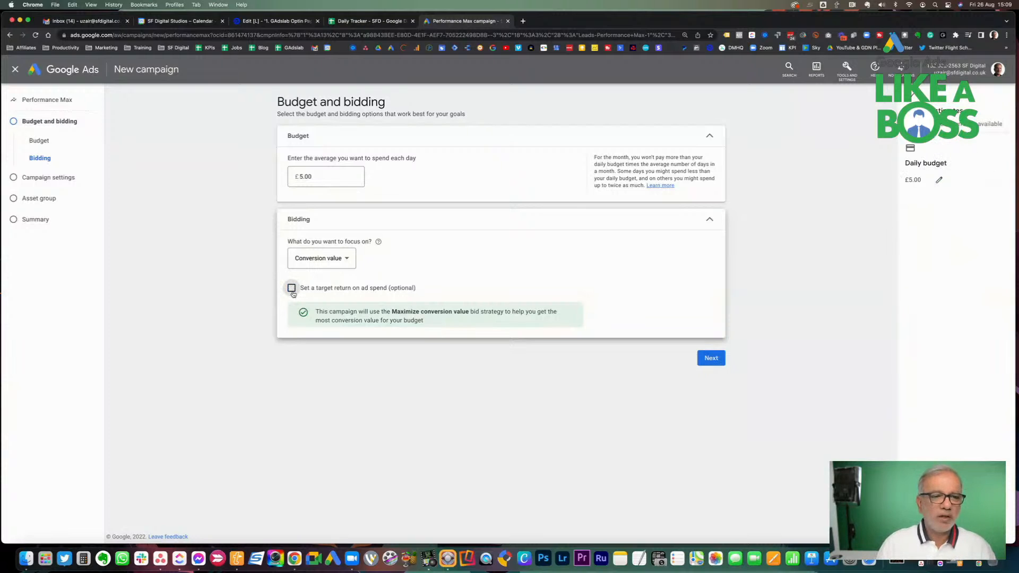
Change the bidding focus to Conversions without a target cost per action, and continue to the campaign settings.
{"action": "left_click", "coordinate": [323, 259]}
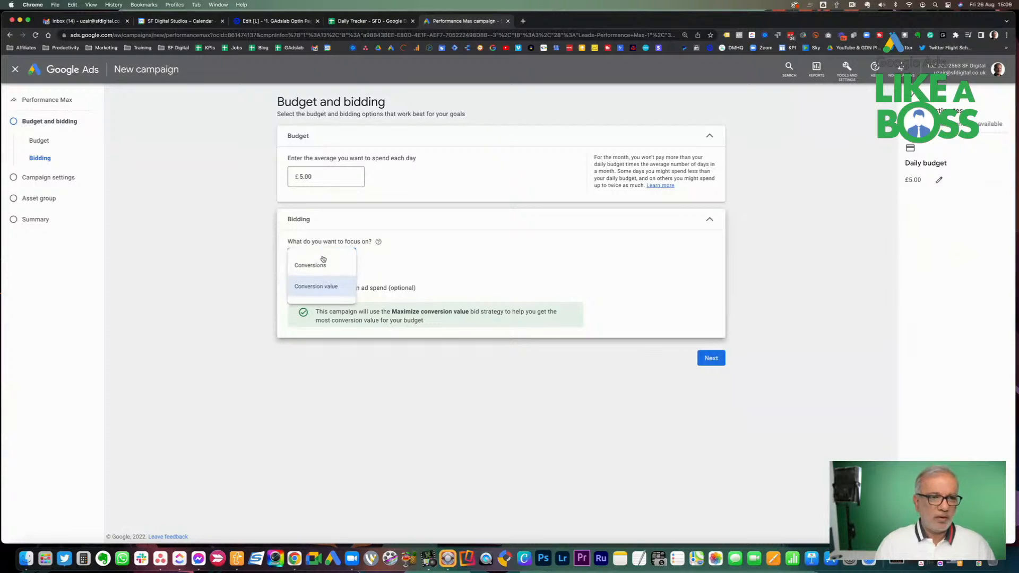
{"action": "left_click", "coordinate": [321, 264]}
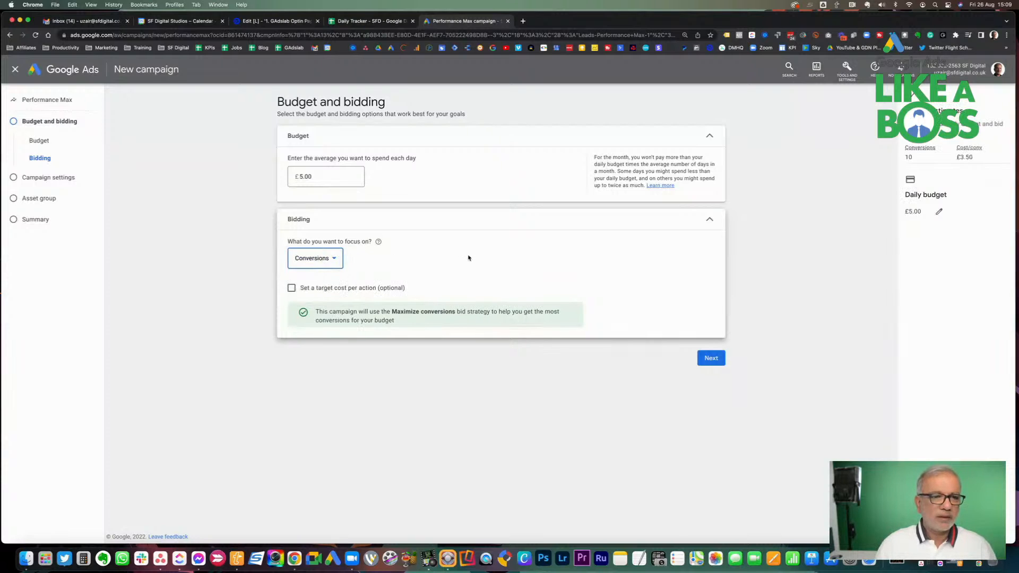
{"action": "left_click", "coordinate": [292, 287]}
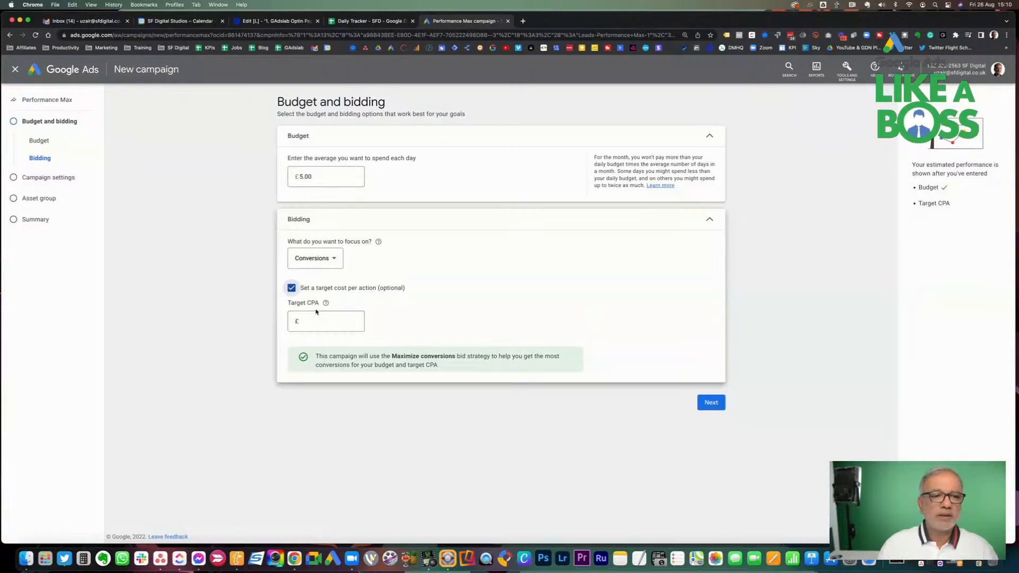
{"action": "left_click", "coordinate": [292, 289]}
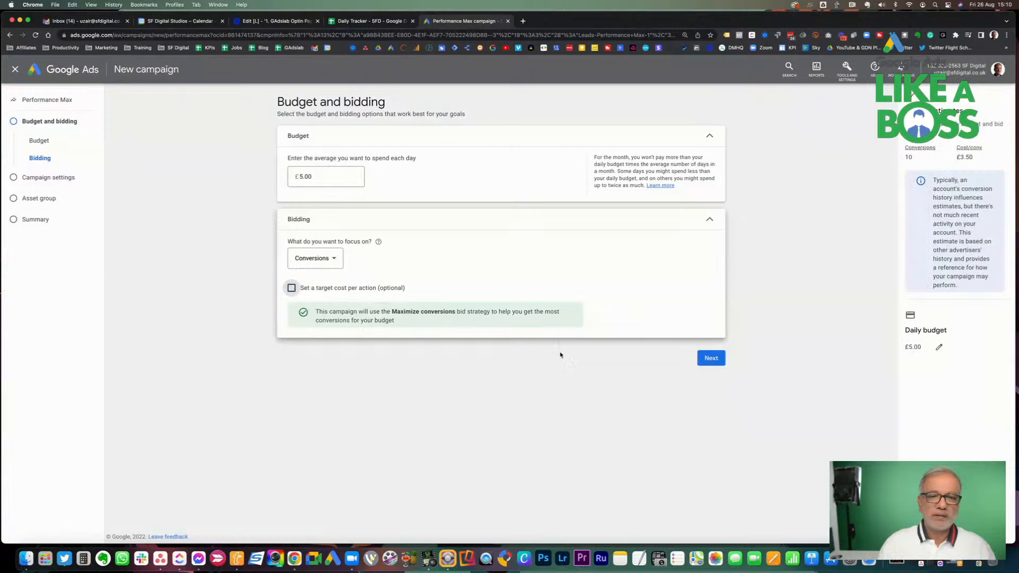
{"action": "left_click", "coordinate": [707, 363]}
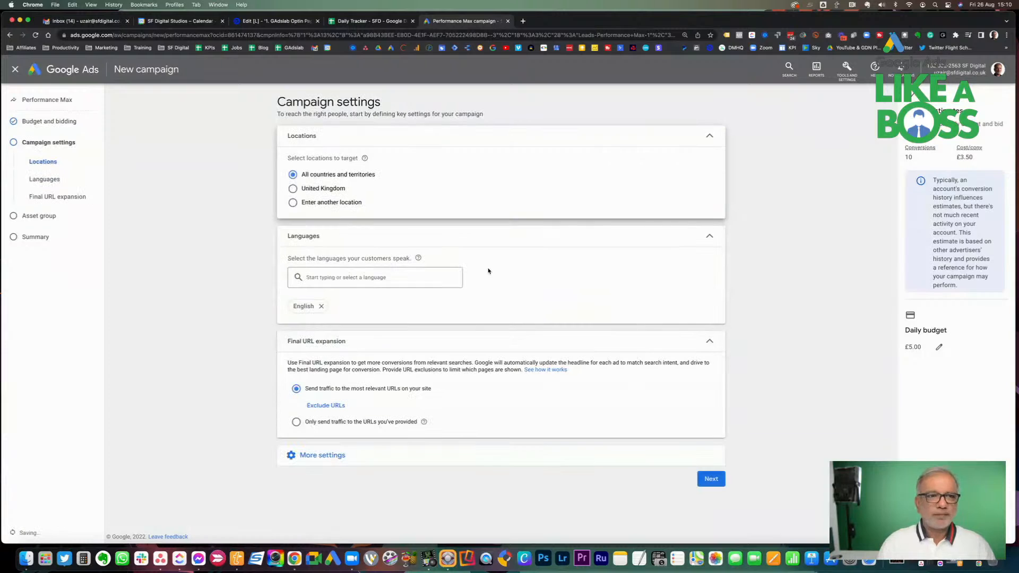
Target the United Kingdom as the campaign location and set Final URL expansion to only send traffic to the provided URLs.
{"action": "left_click", "coordinate": [293, 189]}
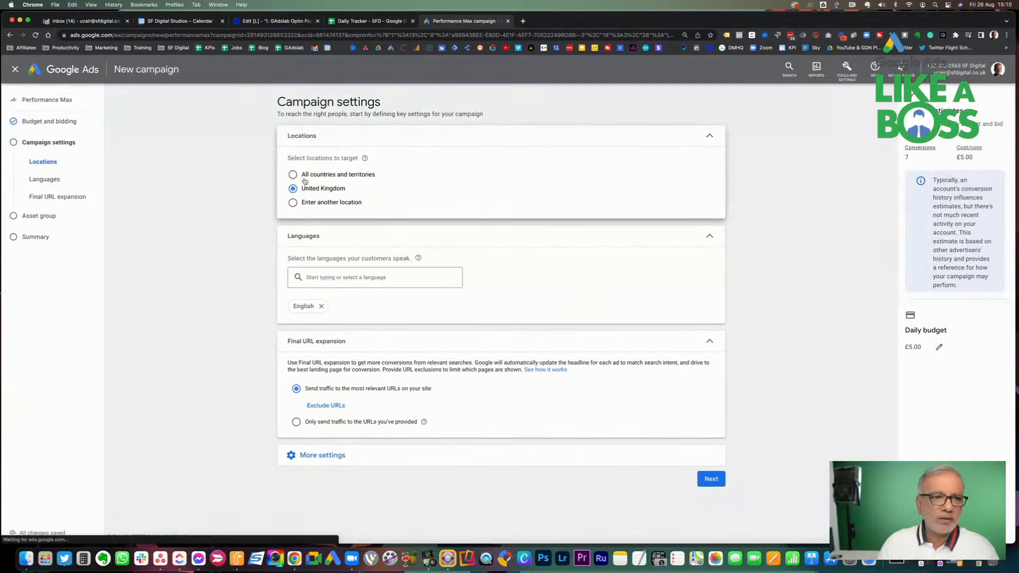
{"action": "left_click", "coordinate": [292, 203]}
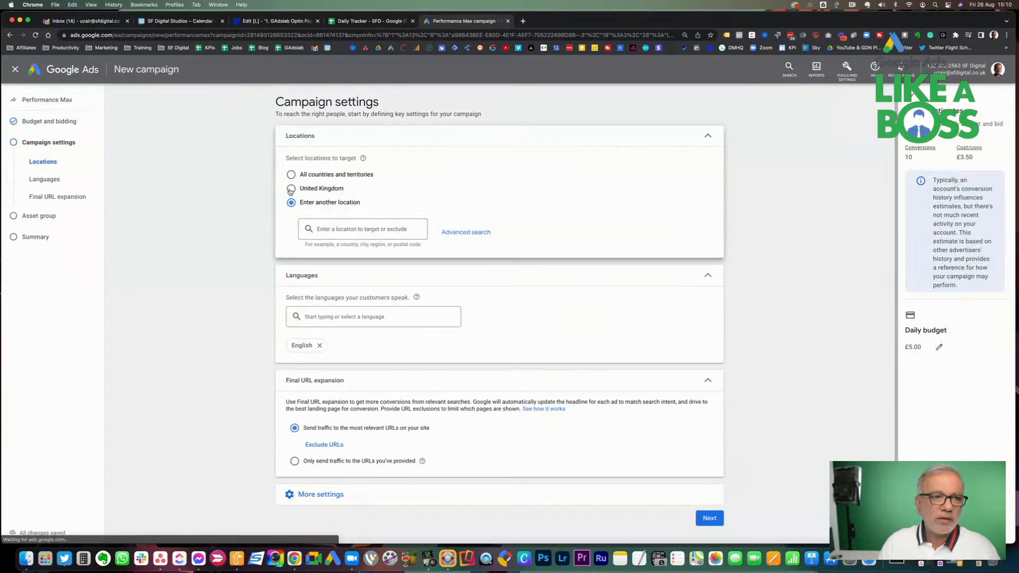
{"action": "left_click", "coordinate": [291, 189]}
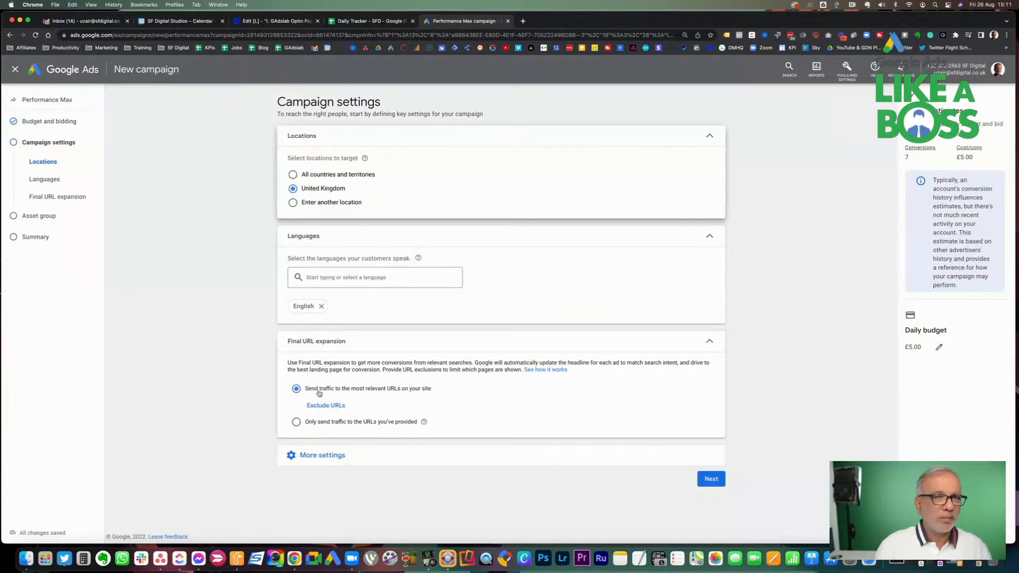
{"action": "left_click", "coordinate": [314, 424]}
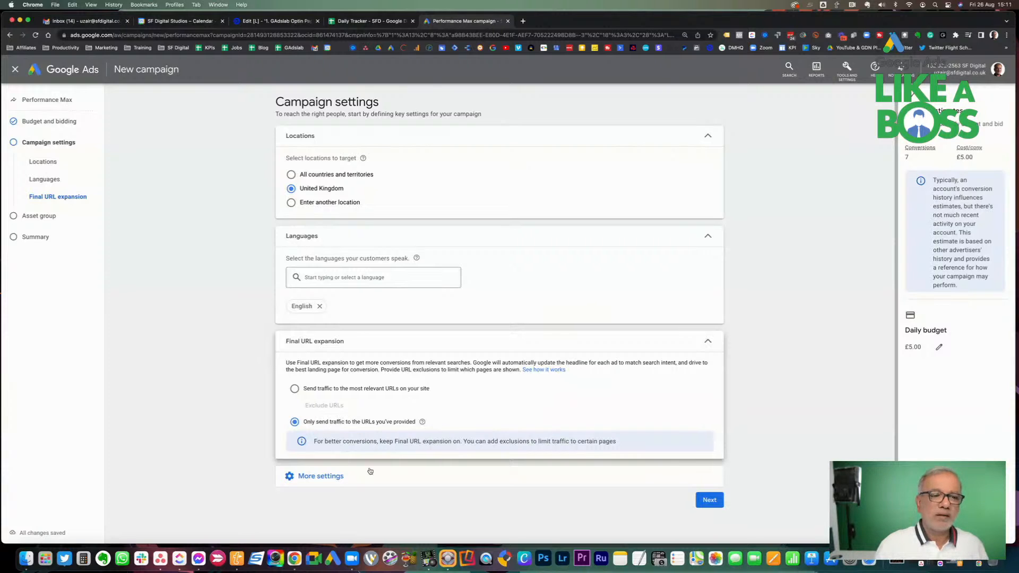
Open the ad schedule from the additional campaign settings and review its day options, leaving All days selected.
{"action": "left_click", "coordinate": [326, 478]}
{"action": "scroll", "coordinate": [325, 477], "scroll_direction": "down", "scroll_amount": 3}
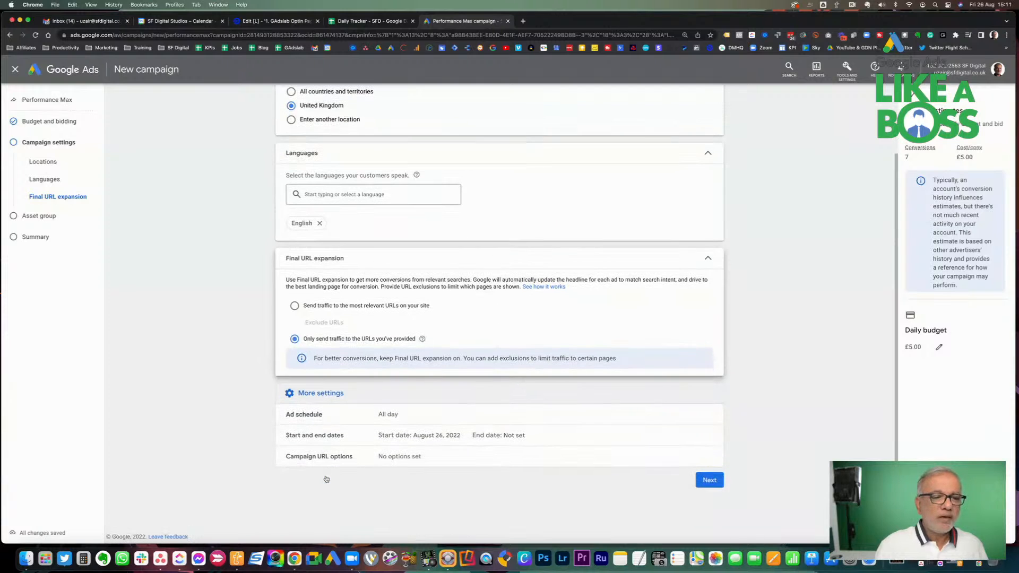
{"action": "left_click", "coordinate": [395, 418]}
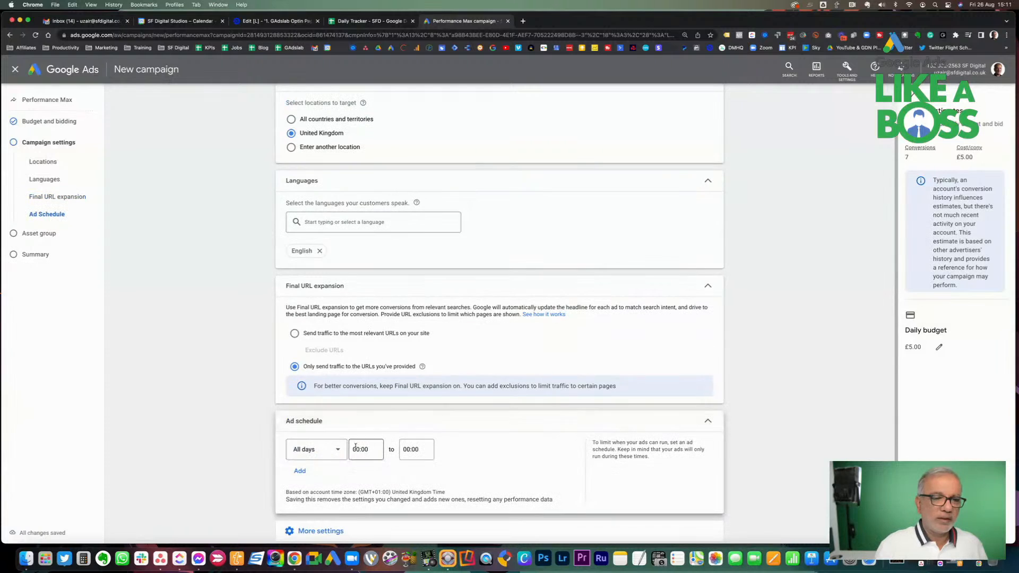
{"action": "left_click", "coordinate": [339, 451]}
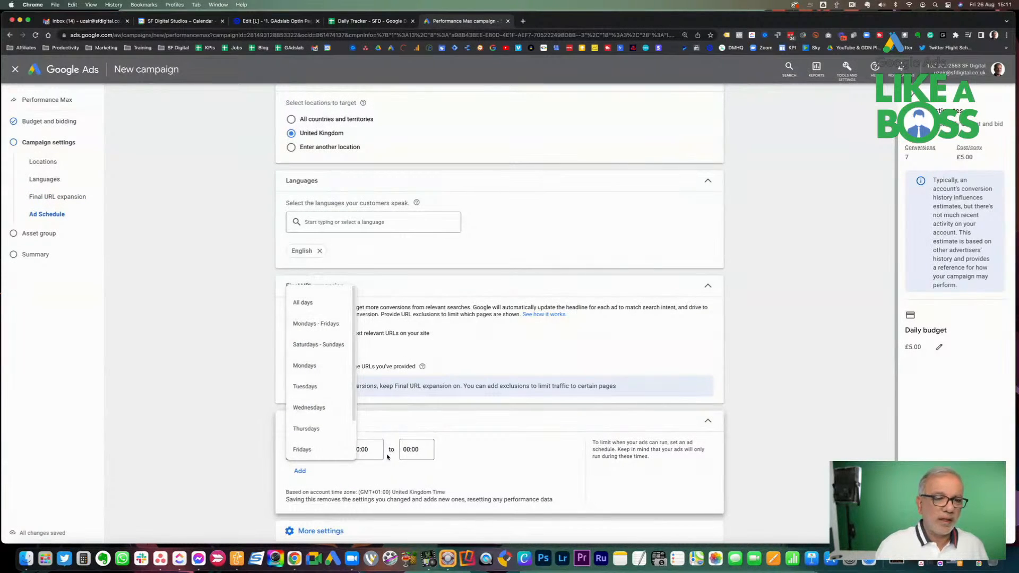
{"action": "left_click", "coordinate": [408, 469]}
{"action": "scroll", "coordinate": [385, 468], "scroll_direction": "down", "scroll_amount": 3}
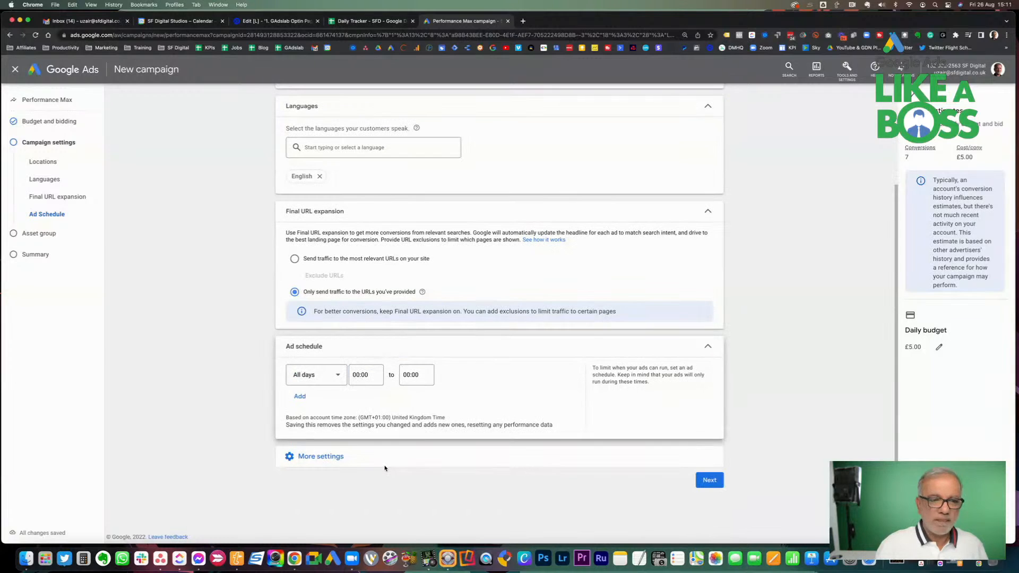
Review the start and end dates and the remaining additional settings, keeping the defaults, and continue to the asset group.
{"action": "left_click", "coordinate": [330, 455]}
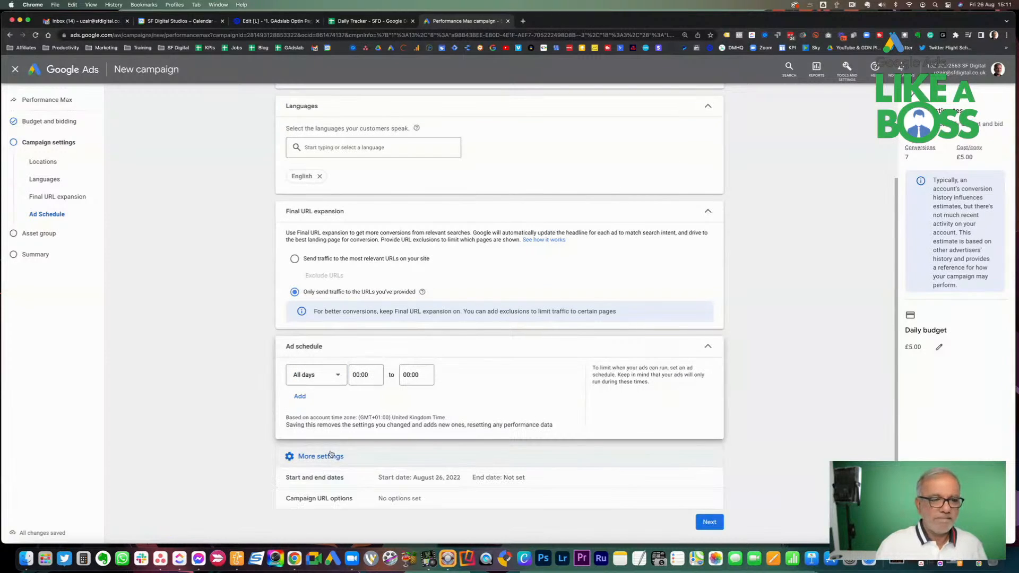
{"action": "scroll", "coordinate": [329, 455], "scroll_direction": "down", "scroll_amount": 2}
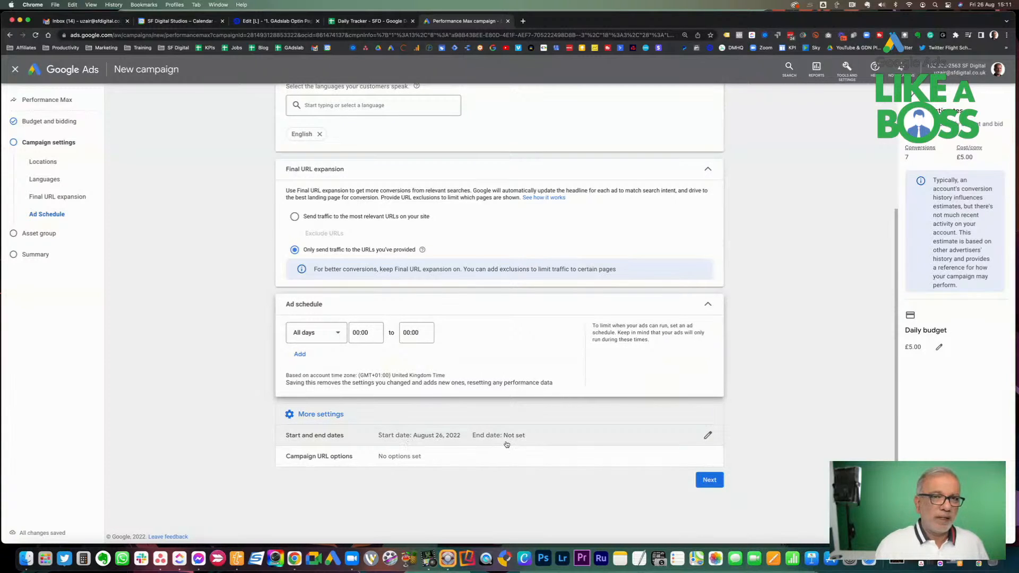
{"action": "left_click", "coordinate": [429, 438]}
{"action": "scroll", "coordinate": [430, 438], "scroll_direction": "down", "scroll_amount": 2}
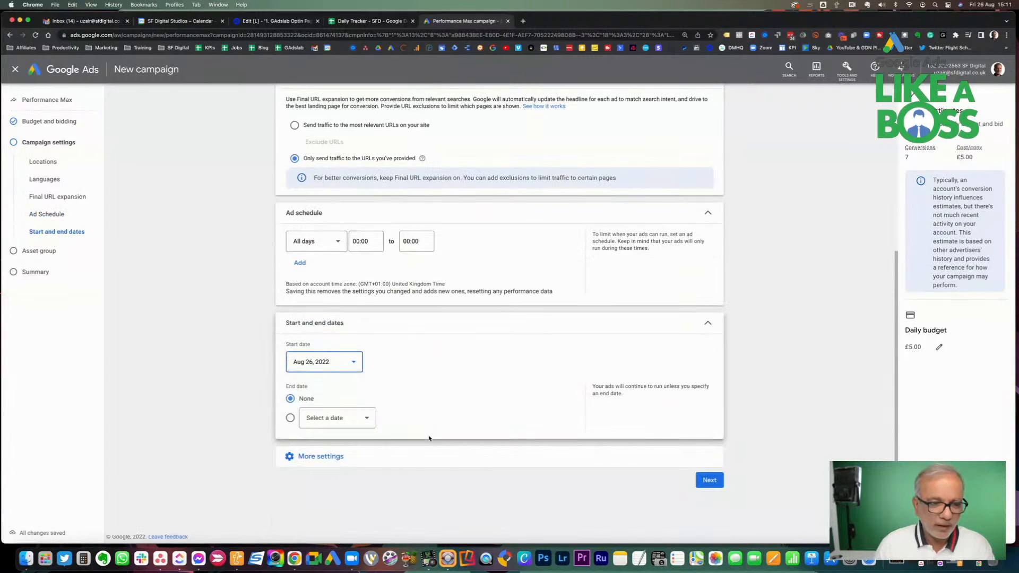
{"action": "left_click", "coordinate": [331, 460]}
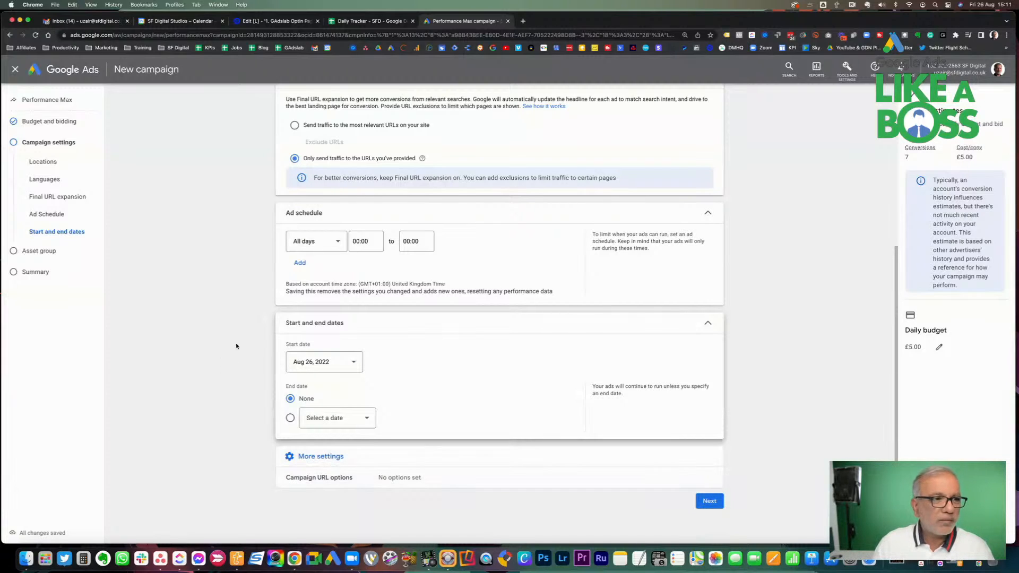
{"action": "left_click", "coordinate": [710, 502]}
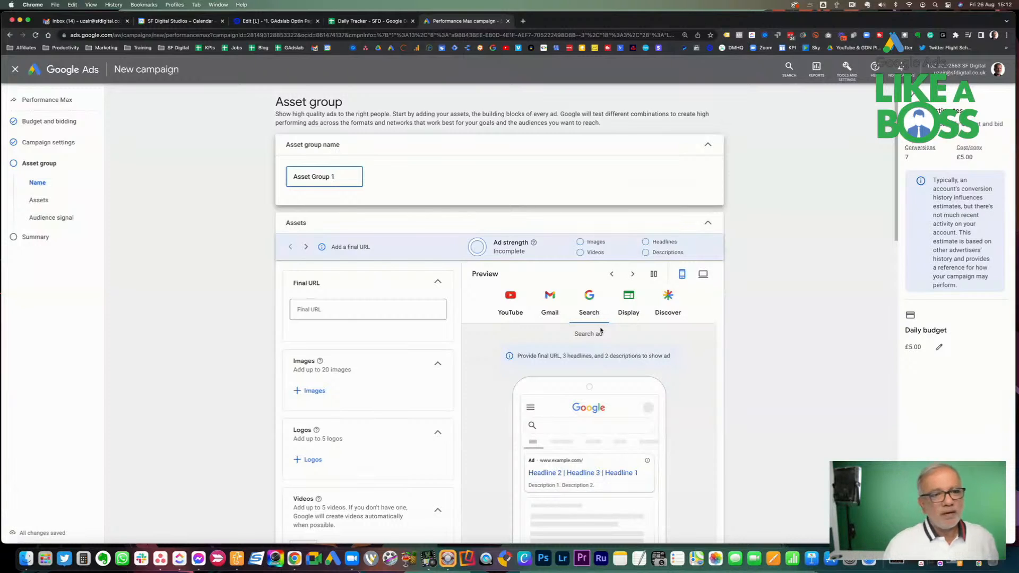
{"action": "left_click", "coordinate": [359, 316]}
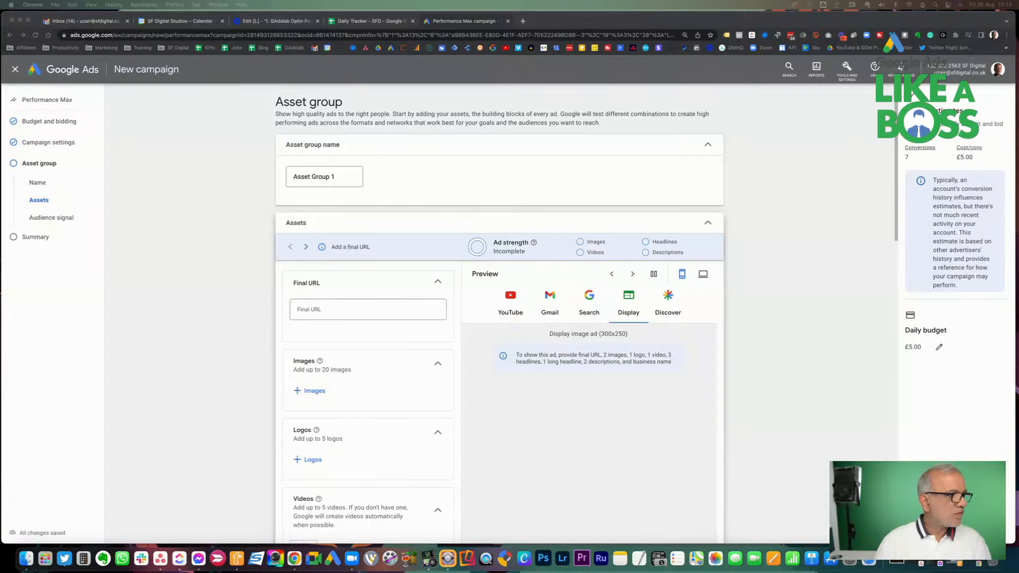
{"action": "left_click", "coordinate": [330, 308]}
{"action": "key", "text": "super+v"}
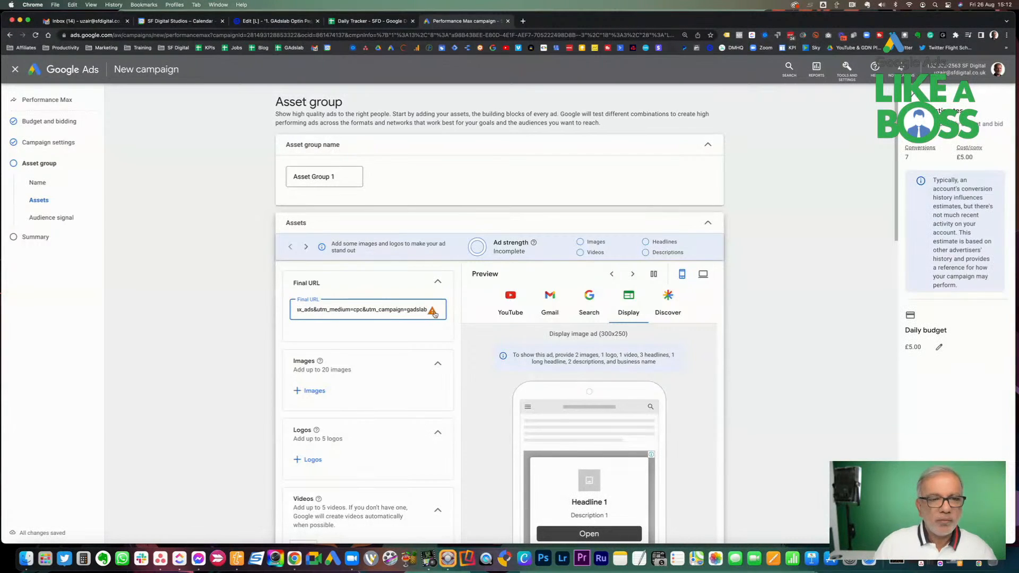
{"action": "mouse_move", "coordinate": [431, 313]}
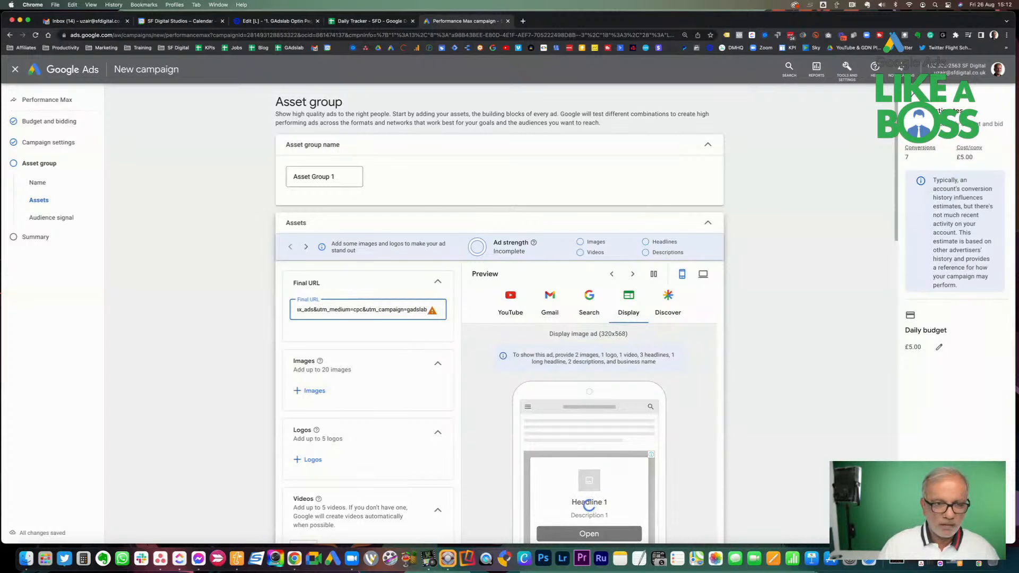
{"action": "scroll", "coordinate": [323, 309], "scroll_direction": "left", "scroll_amount": 3}
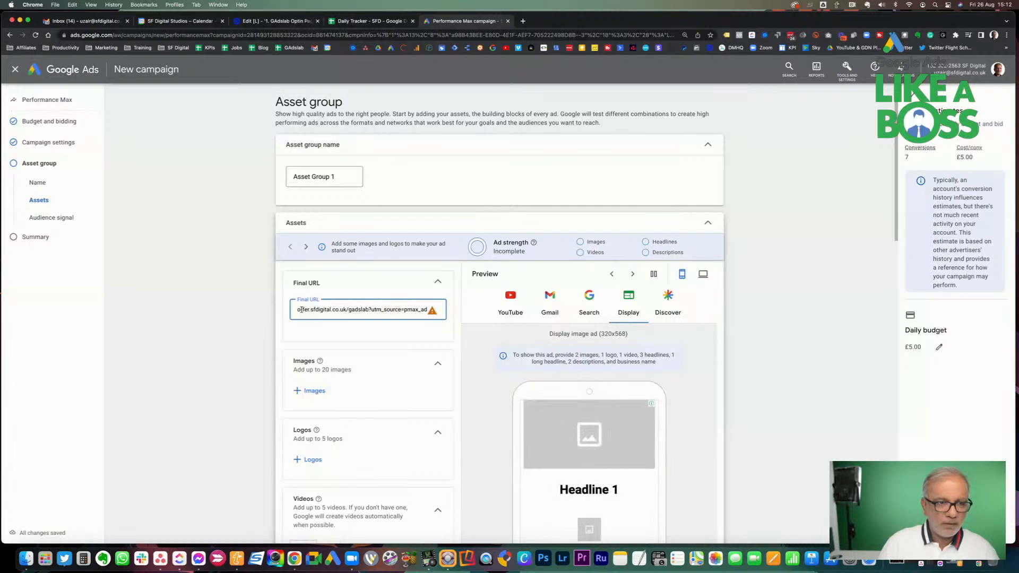
{"action": "scroll", "coordinate": [297, 310], "scroll_direction": "left", "scroll_amount": 2}
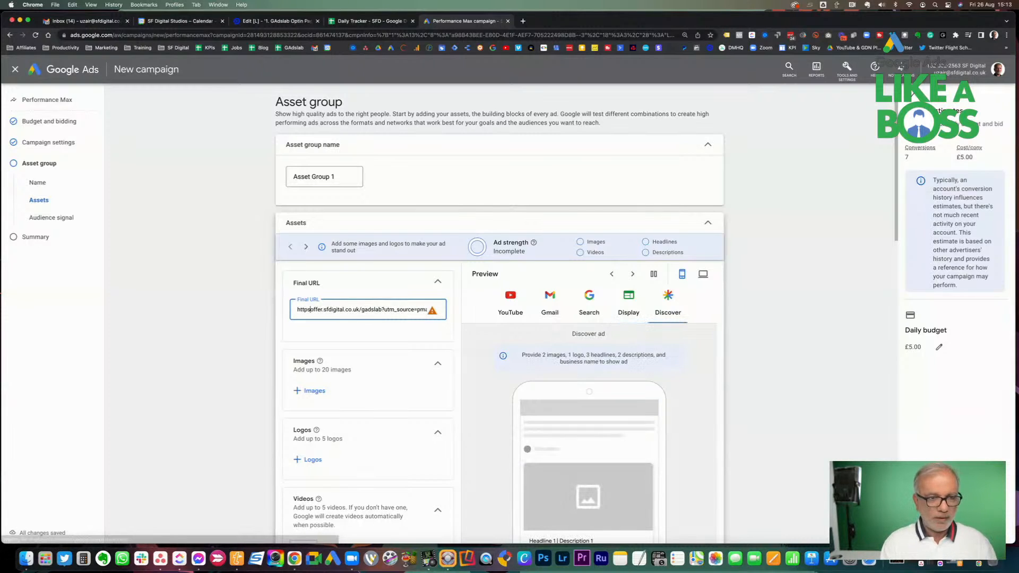
{"action": "type", "text": "://"}
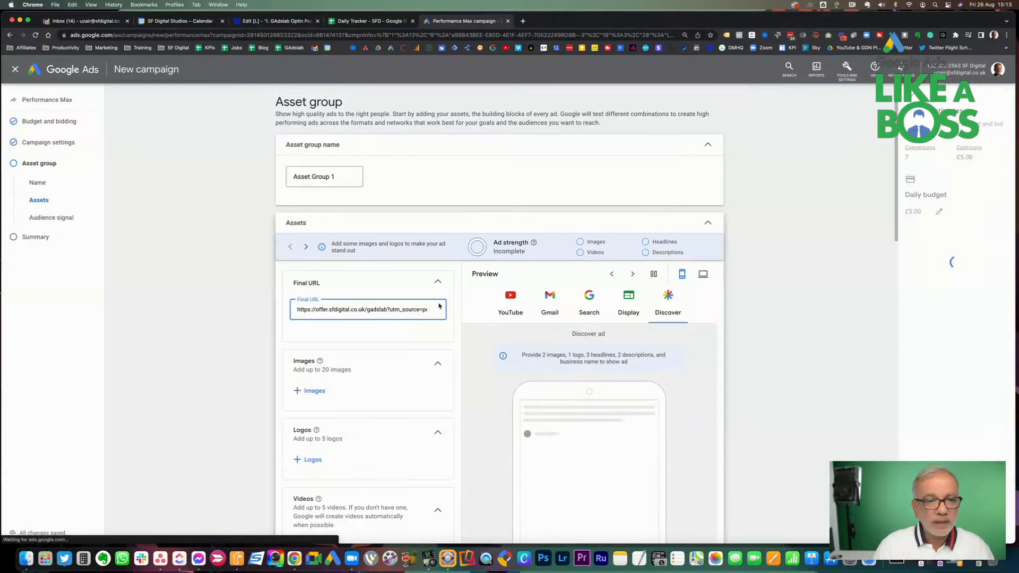
Open the image picker for the asset group and select 1226 S.png from the asset library.
{"action": "scroll", "coordinate": [439, 306], "scroll_direction": "down", "scroll_amount": 3}
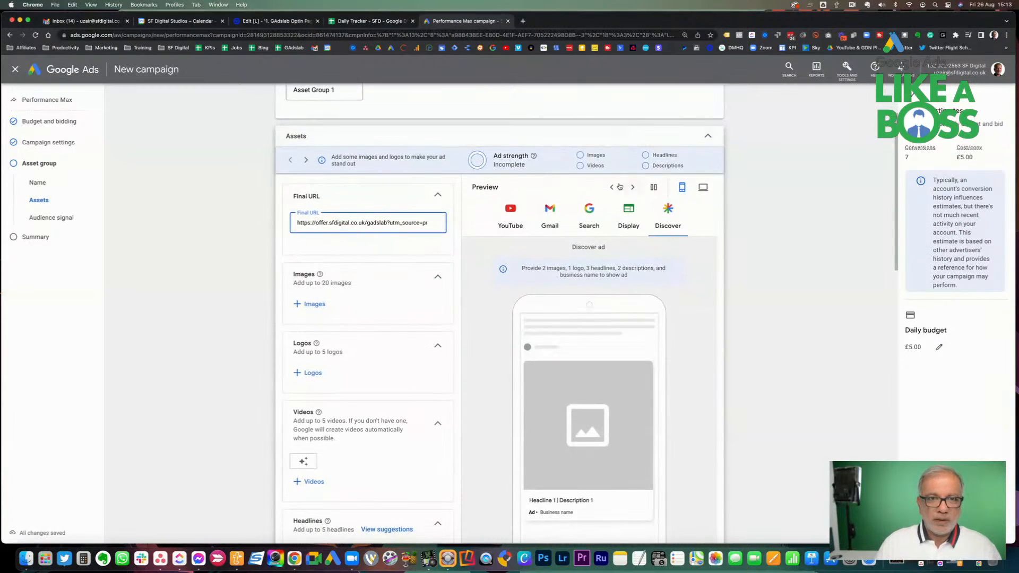
{"action": "scroll", "coordinate": [589, 138], "scroll_direction": "down", "scroll_amount": 1}
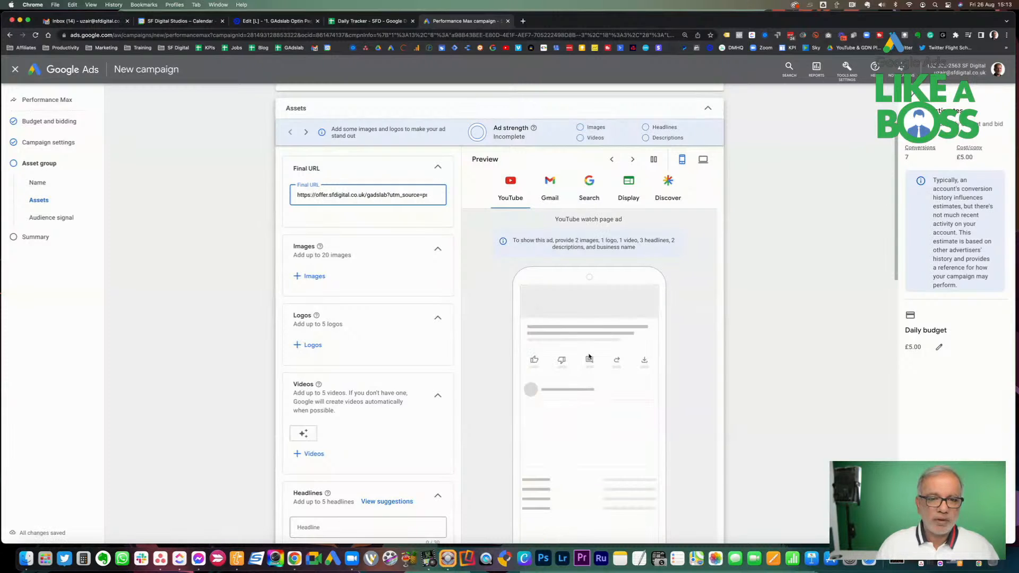
{"action": "scroll", "coordinate": [589, 357], "scroll_direction": "down", "scroll_amount": 1}
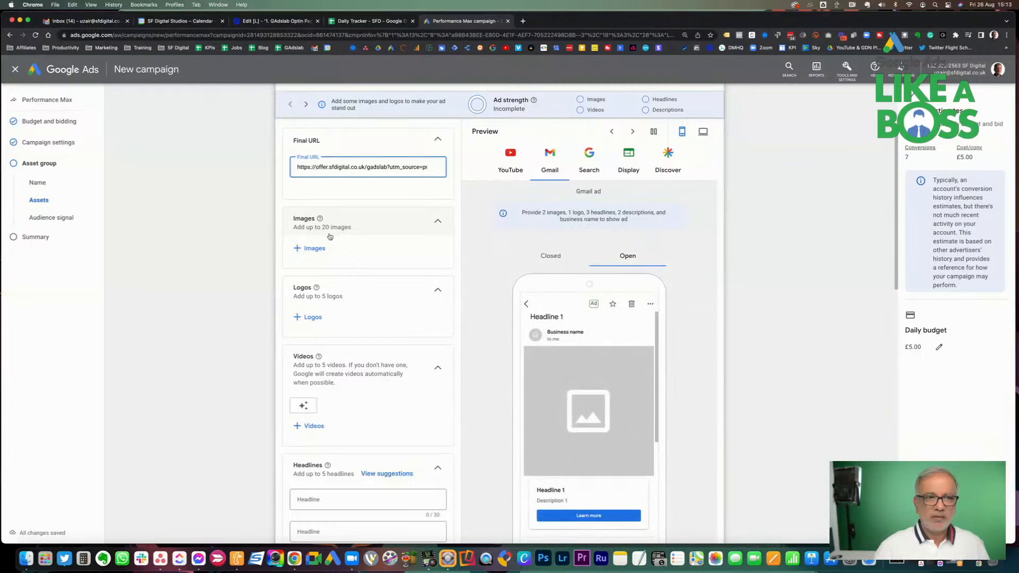
{"action": "left_click", "coordinate": [330, 234]}
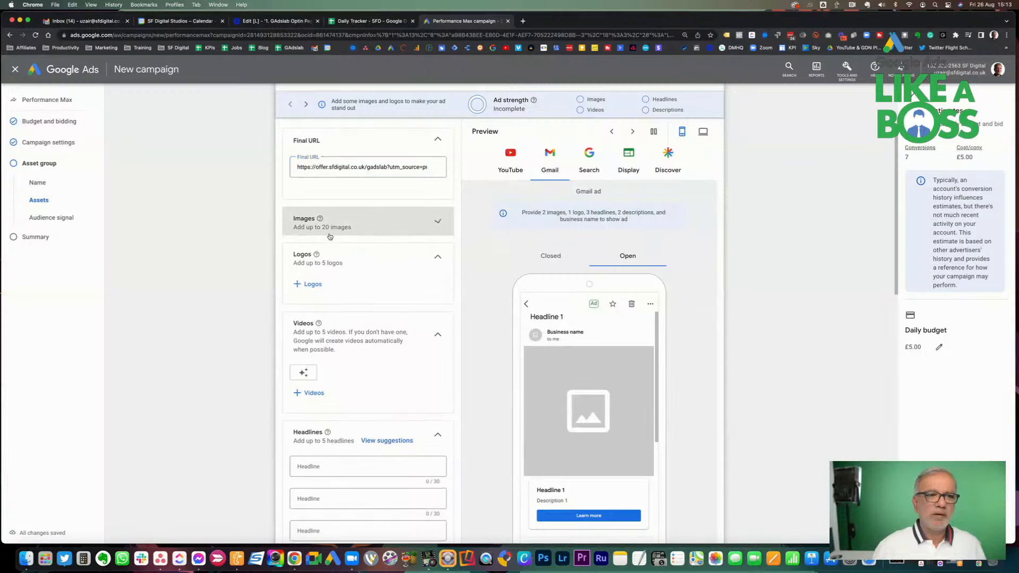
{"action": "left_click", "coordinate": [331, 230]}
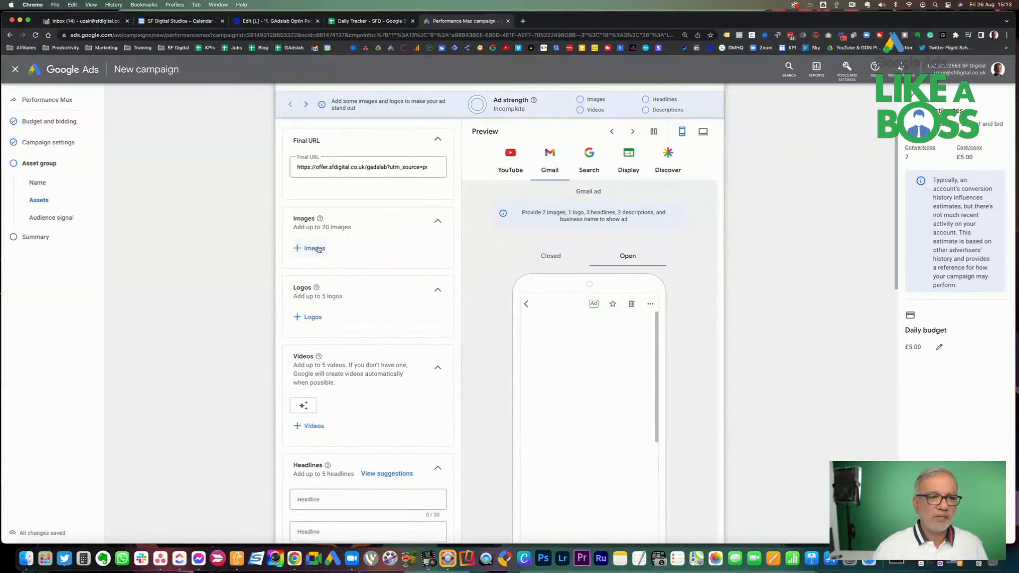
{"action": "left_click", "coordinate": [313, 250]}
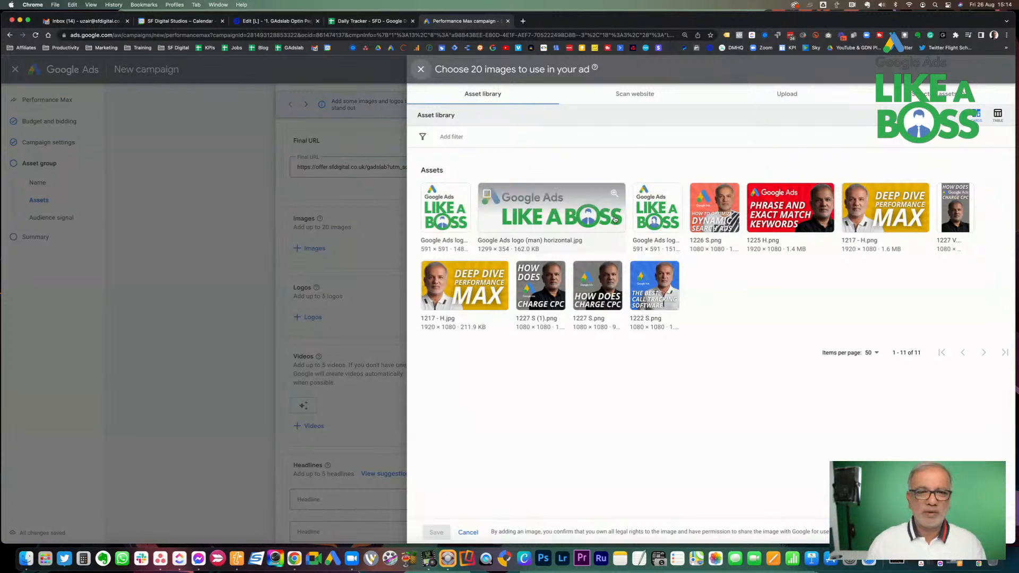
{"action": "left_click", "coordinate": [701, 197]}
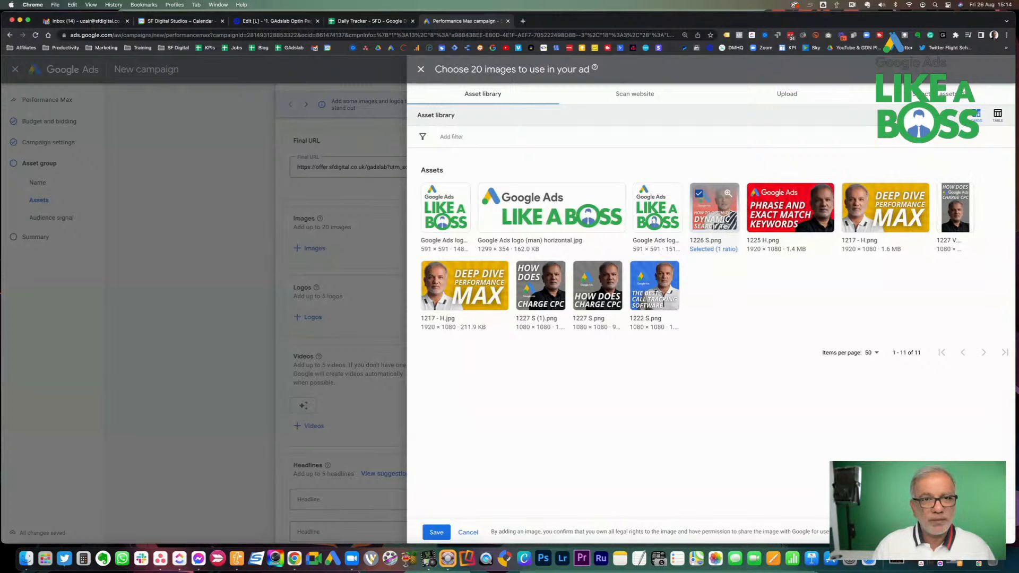
Crop 1226 S.png to the 1:1 and 1.91:1 ratios, placing the landscape crop over the image's upper part and leaving out 4:5.
{"action": "left_click", "coordinate": [725, 218]}
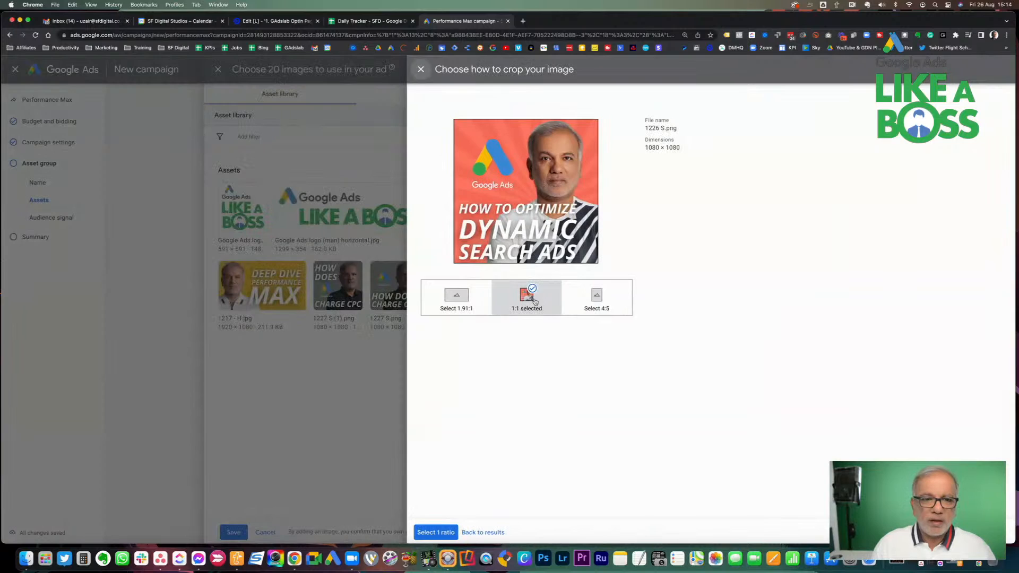
{"action": "left_click", "coordinate": [458, 298]}
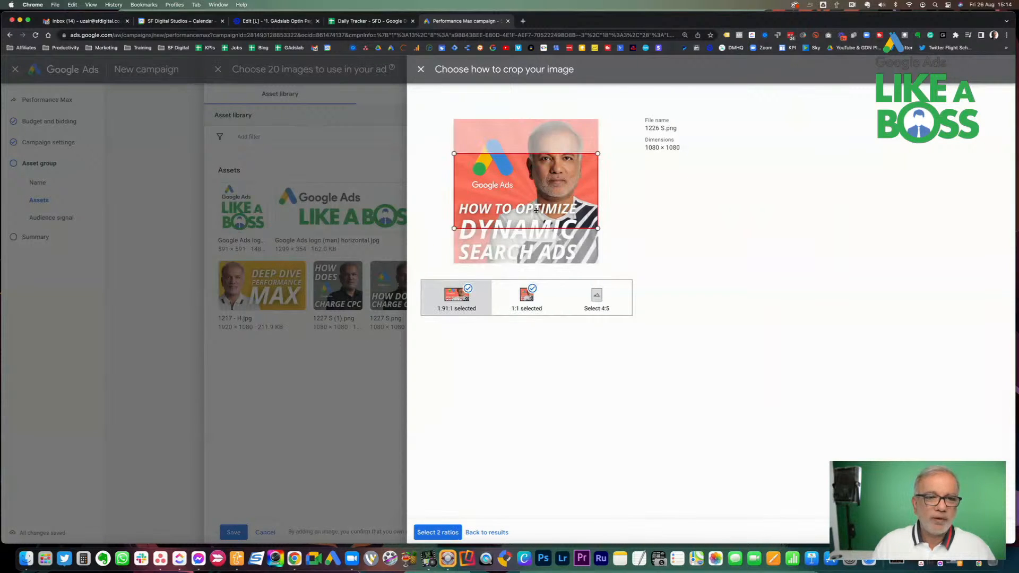
{"action": "left_click_drag", "start_coordinate": [535, 208], "coordinate": [536, 177]}
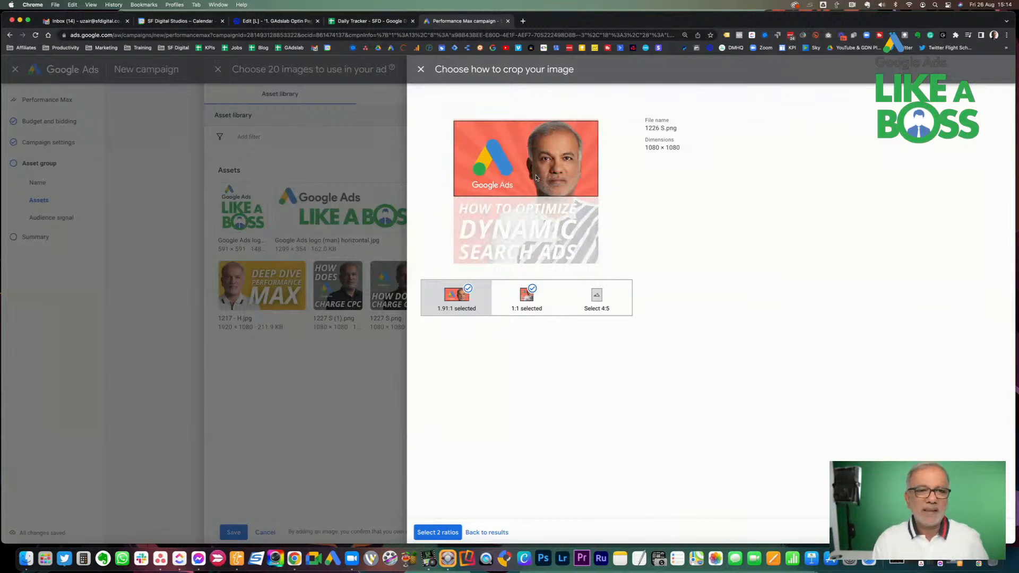
{"action": "left_click", "coordinate": [603, 300]}
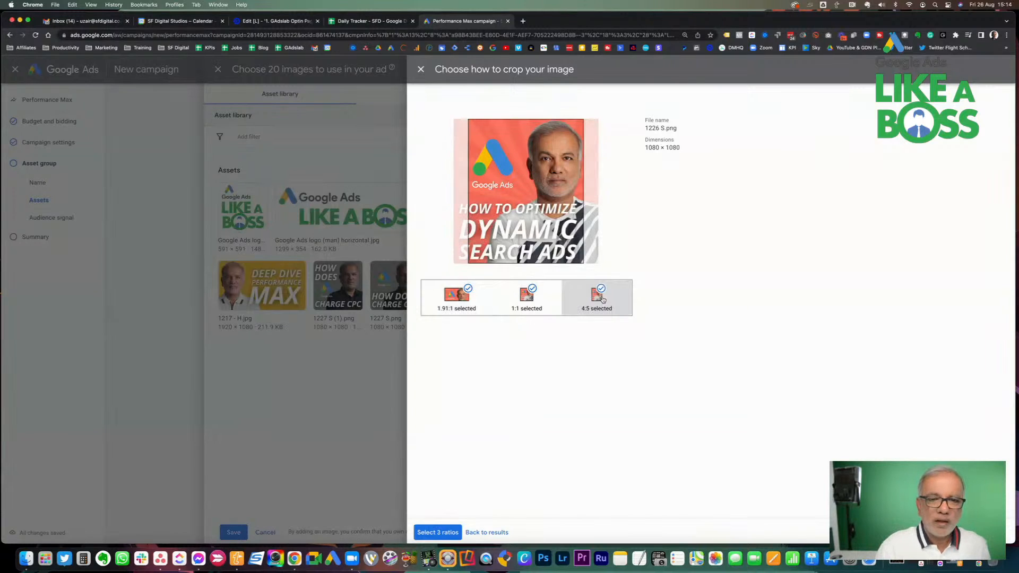
{"action": "left_click_drag", "start_coordinate": [524, 246], "coordinate": [514, 243]}
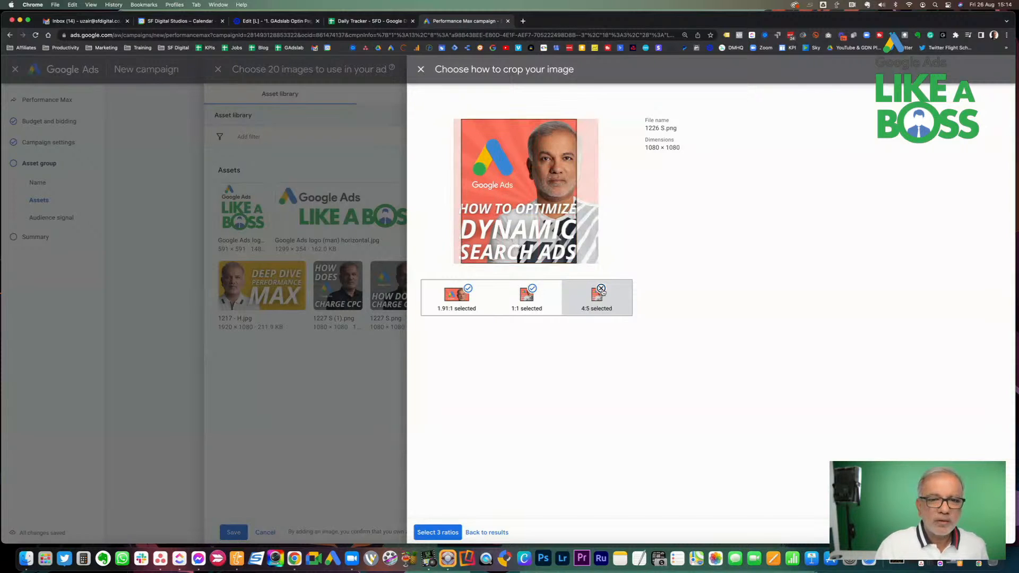
{"action": "left_click", "coordinate": [601, 289]}
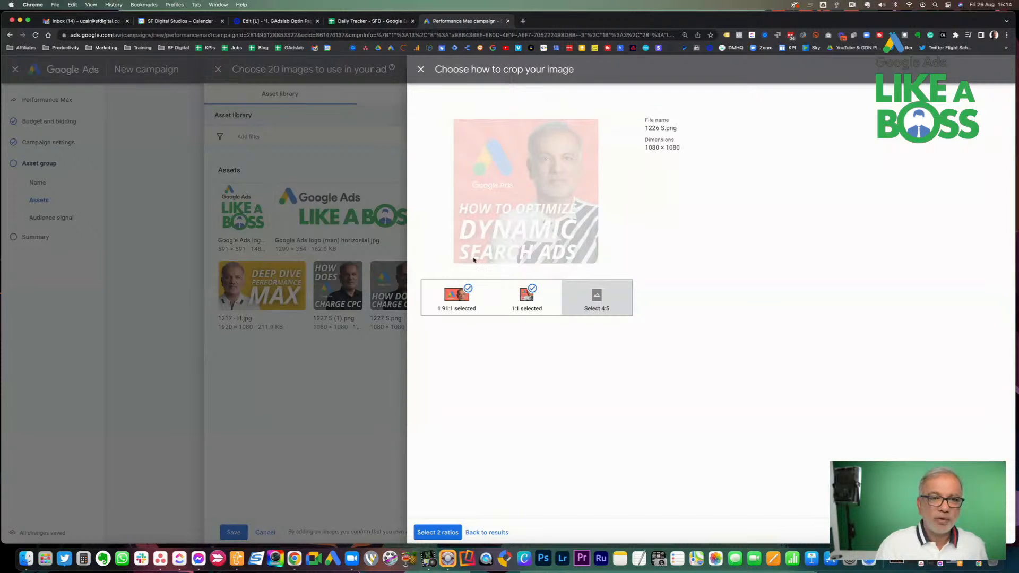
{"action": "left_click", "coordinate": [434, 533]}
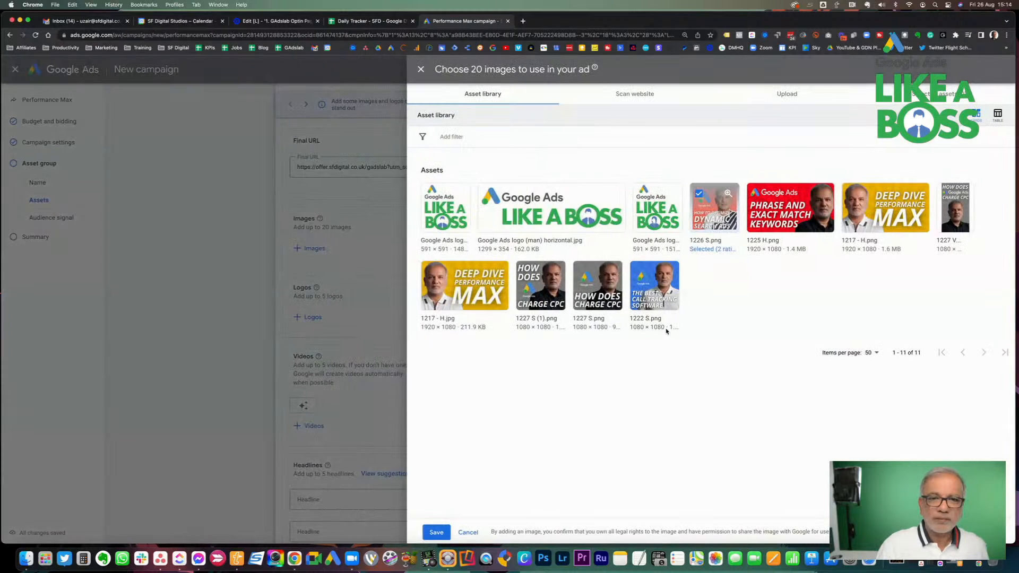
Select 1225 H.png with its 1.91:1 crop and add a 1:1 crop shifted towards the man's face.
{"action": "left_click", "coordinate": [792, 214]}
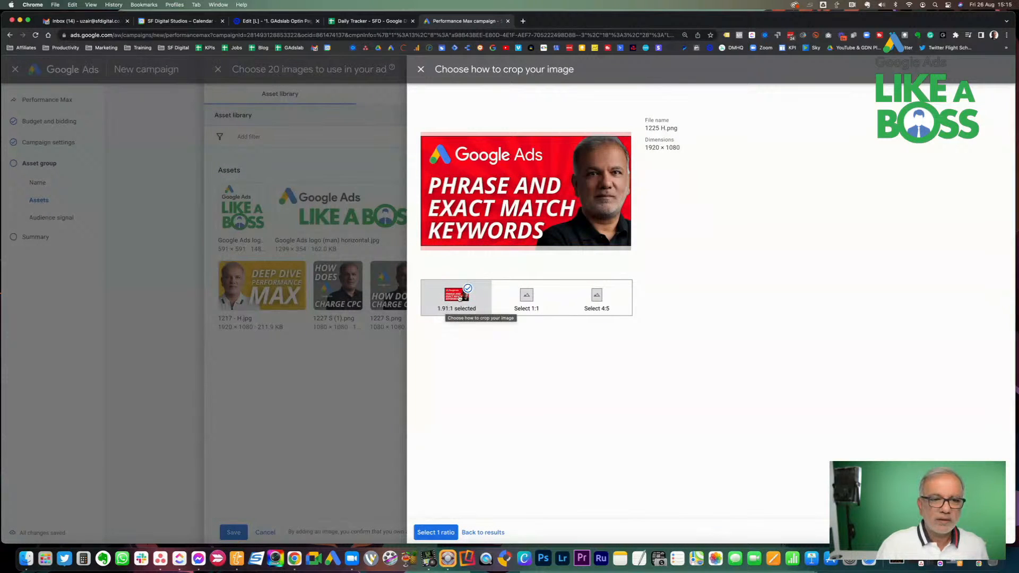
{"action": "left_click", "coordinate": [526, 297]}
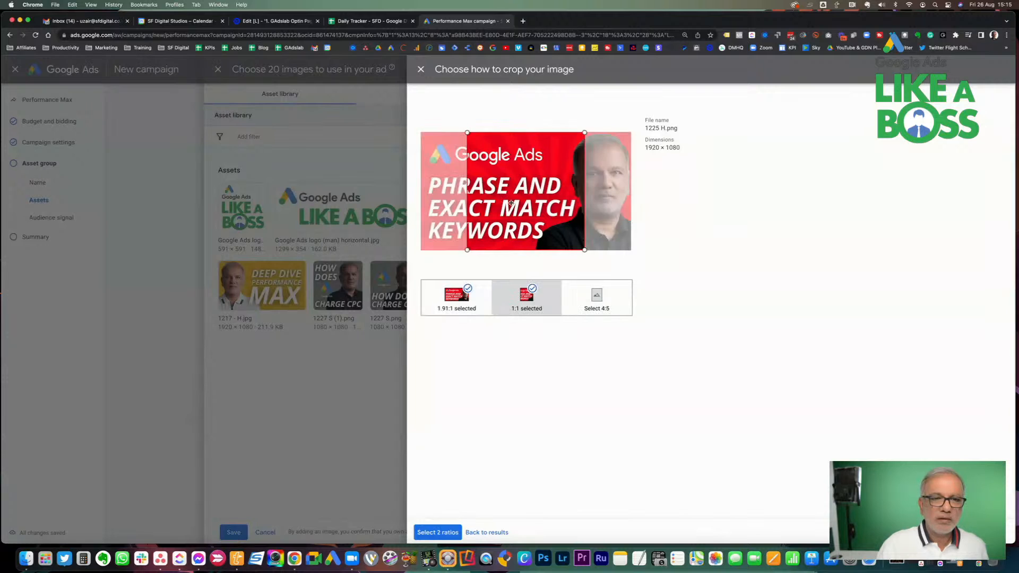
{"action": "left_click_drag", "start_coordinate": [512, 203], "coordinate": [568, 203]}
{"action": "left_click_drag", "start_coordinate": [484, 204], "coordinate": [585, 208]}
{"action": "left_click", "coordinate": [439, 533]}
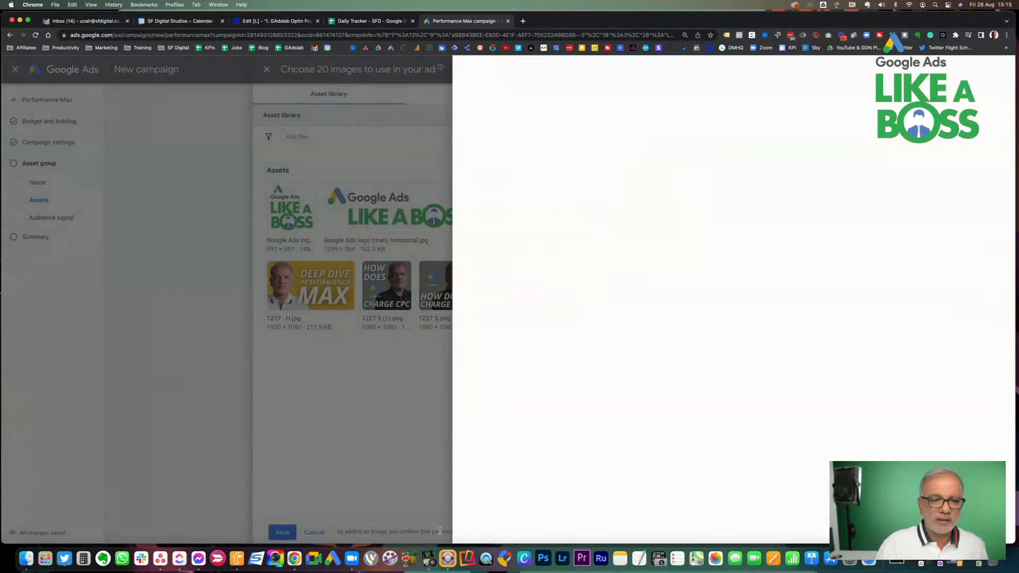
Select all remaining 1217, 1227 and 1222 images in the asset library and try to save the image selection.
{"action": "left_click", "coordinate": [878, 217]}
{"action": "left_click", "coordinate": [955, 210]}
{"action": "left_click", "coordinate": [477, 304]}
{"action": "left_click", "coordinate": [541, 286]}
{"action": "left_click", "coordinate": [597, 287]}
{"action": "left_click", "coordinate": [645, 301]}
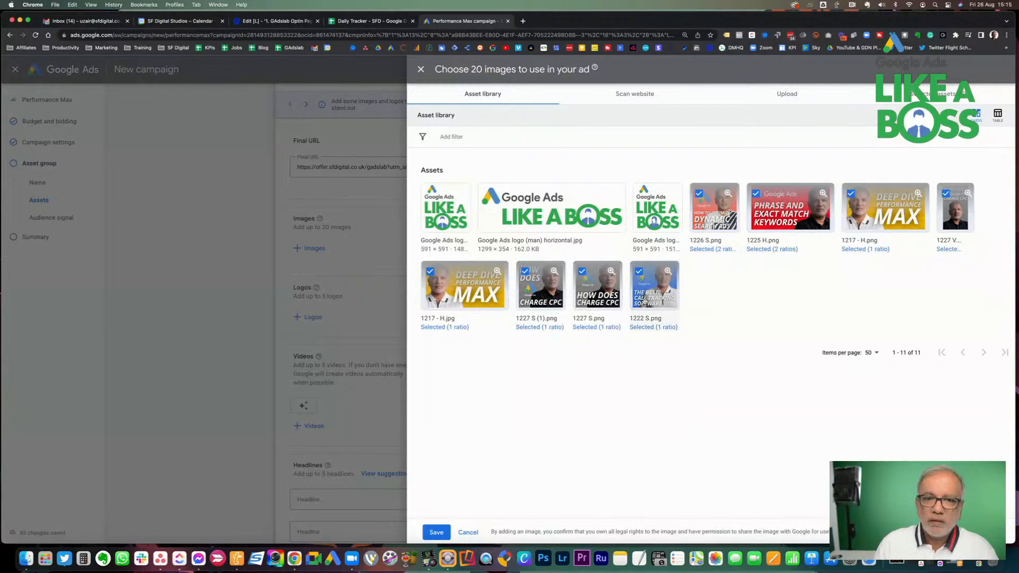
{"action": "left_click", "coordinate": [435, 533]}
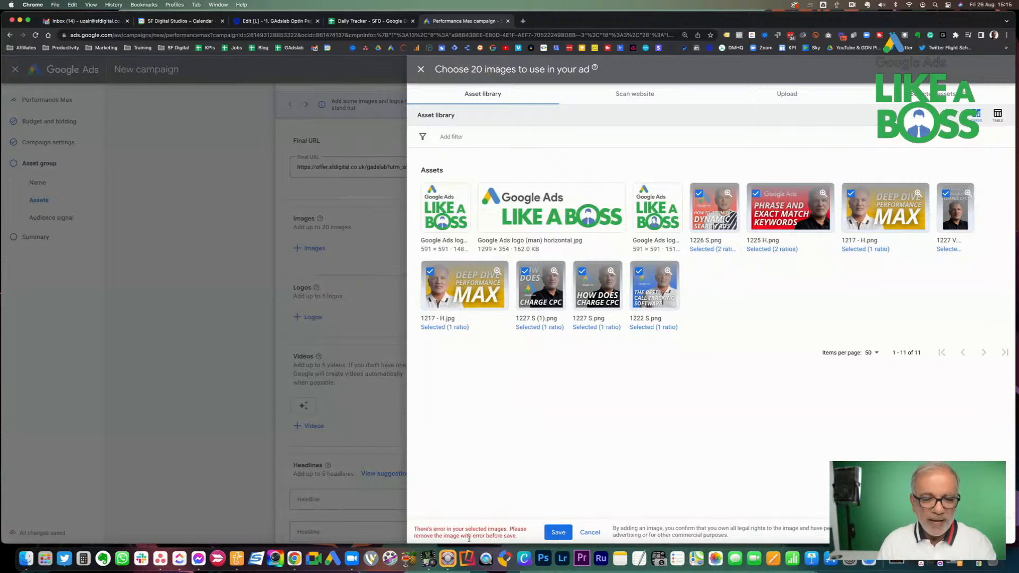
Deselect every image except 1226 S.png and save the image selection.
{"action": "left_click_drag", "start_coordinate": [434, 530], "coordinate": [489, 538]}
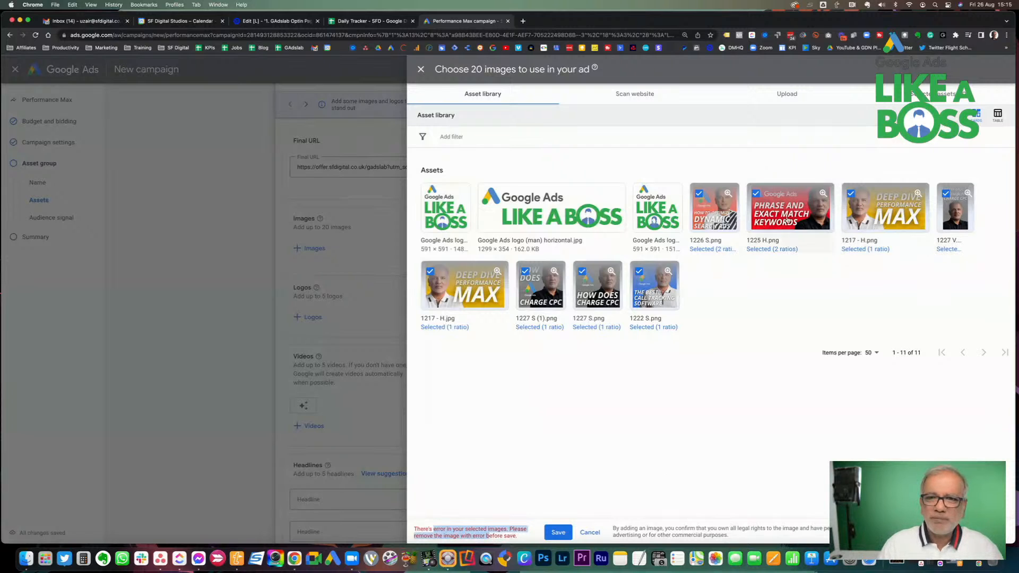
{"action": "left_click", "coordinate": [756, 194]}
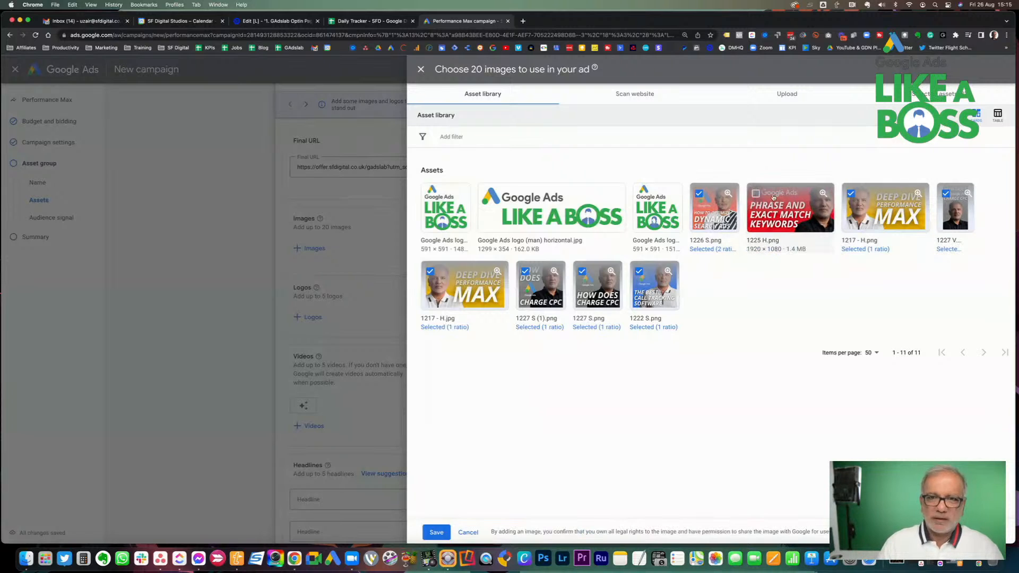
{"action": "left_click", "coordinate": [852, 194]}
{"action": "left_click", "coordinate": [946, 194]}
{"action": "left_click", "coordinate": [639, 271]}
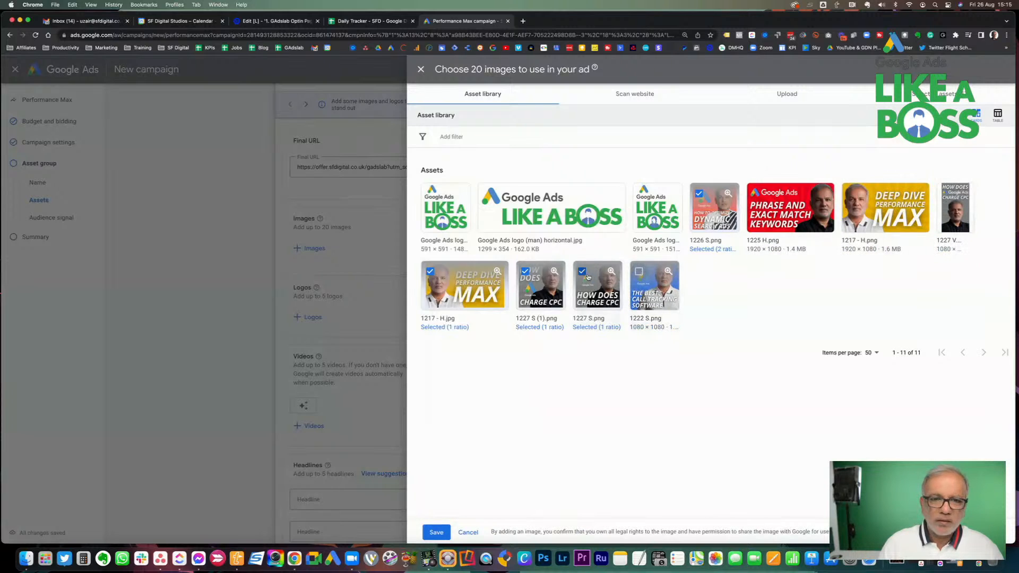
{"action": "left_click", "coordinate": [582, 272]}
{"action": "left_click", "coordinate": [526, 272]}
{"action": "left_click", "coordinate": [430, 271]}
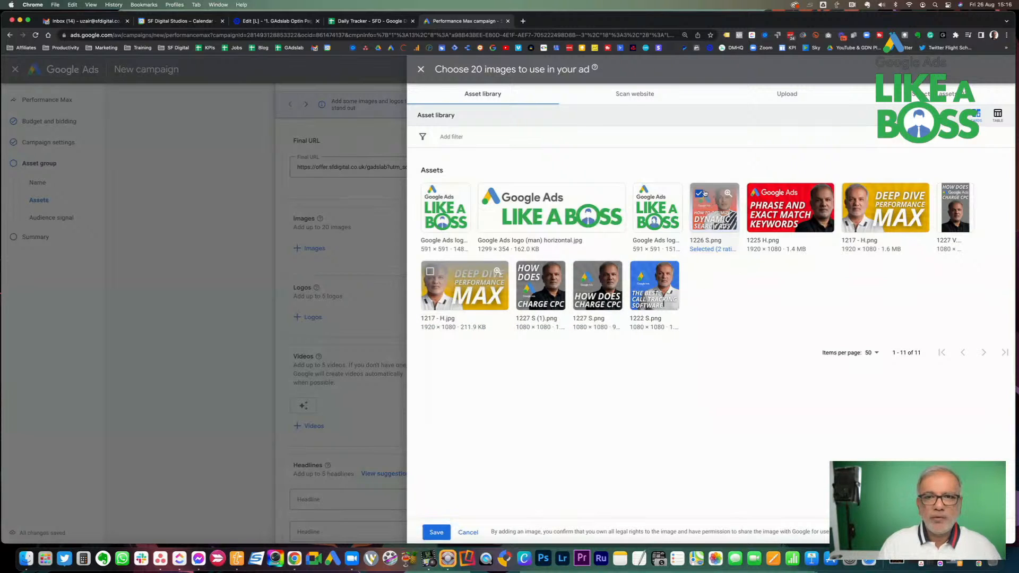
{"action": "left_click", "coordinate": [438, 532]}
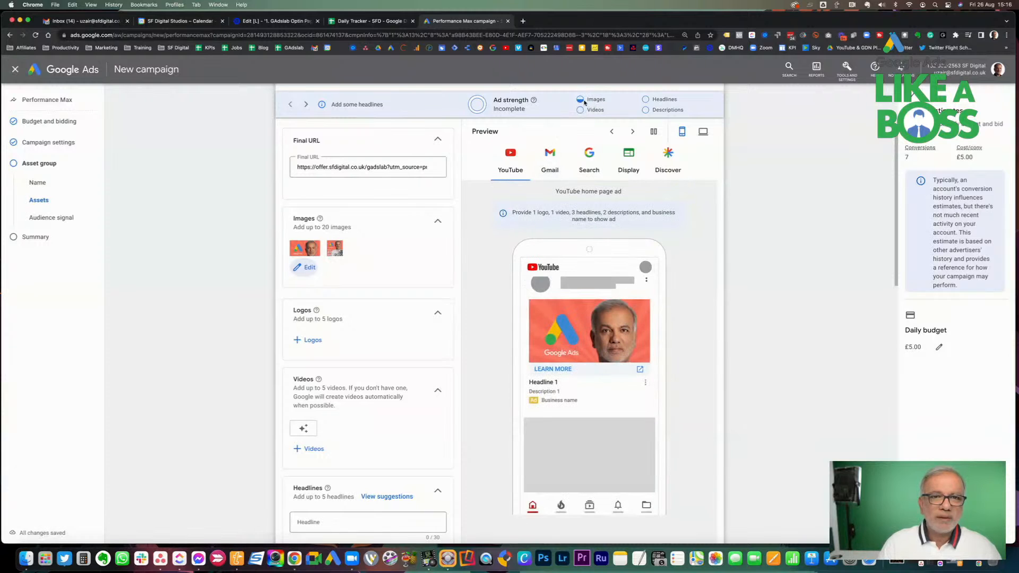
Edit the asset group's images to use 1225 H.png in place of 1226 S.png, and save.
{"action": "left_click", "coordinate": [307, 268]}
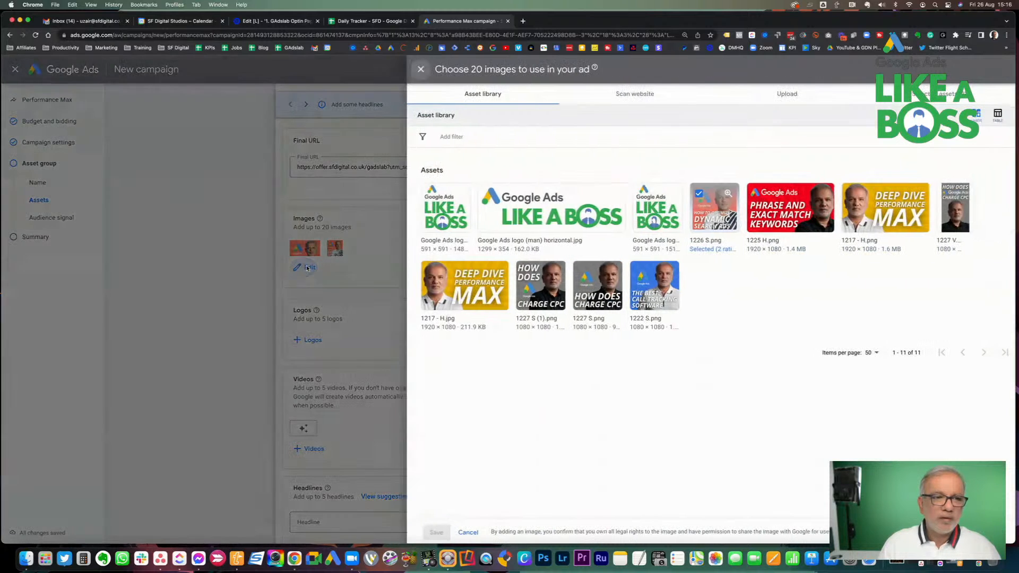
{"action": "left_click", "coordinate": [786, 206]}
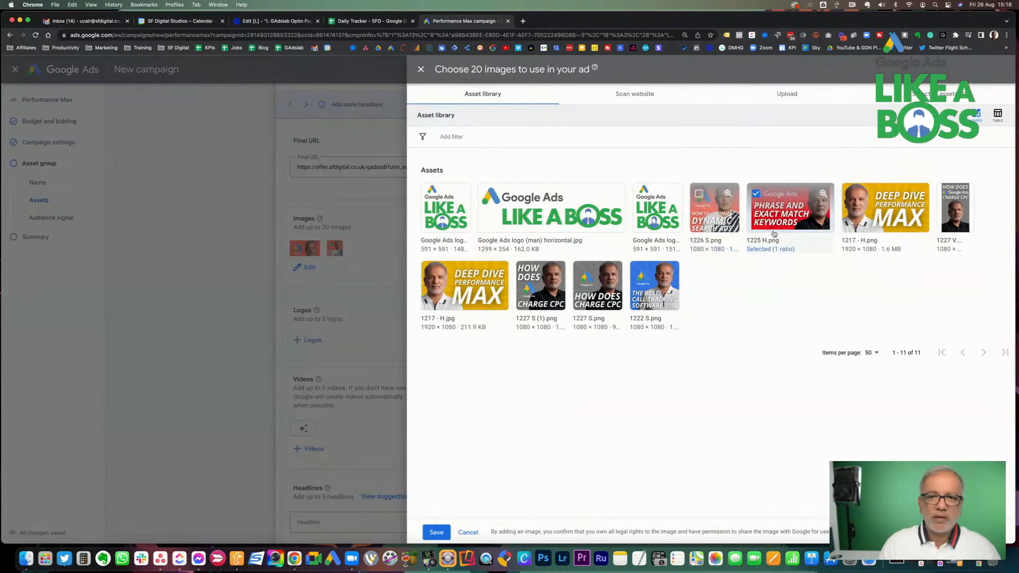
{"action": "left_click", "coordinate": [437, 533]}
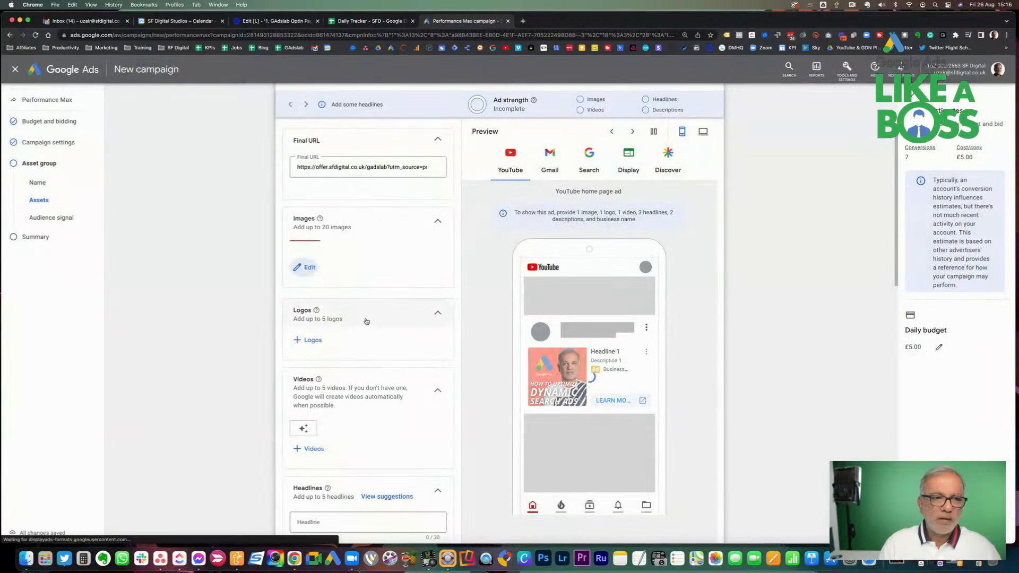
Add 1226 S.png and 1217 - H.png to the asset group's images alongside 1225 H.png, and save.
{"action": "left_click", "coordinate": [300, 270]}
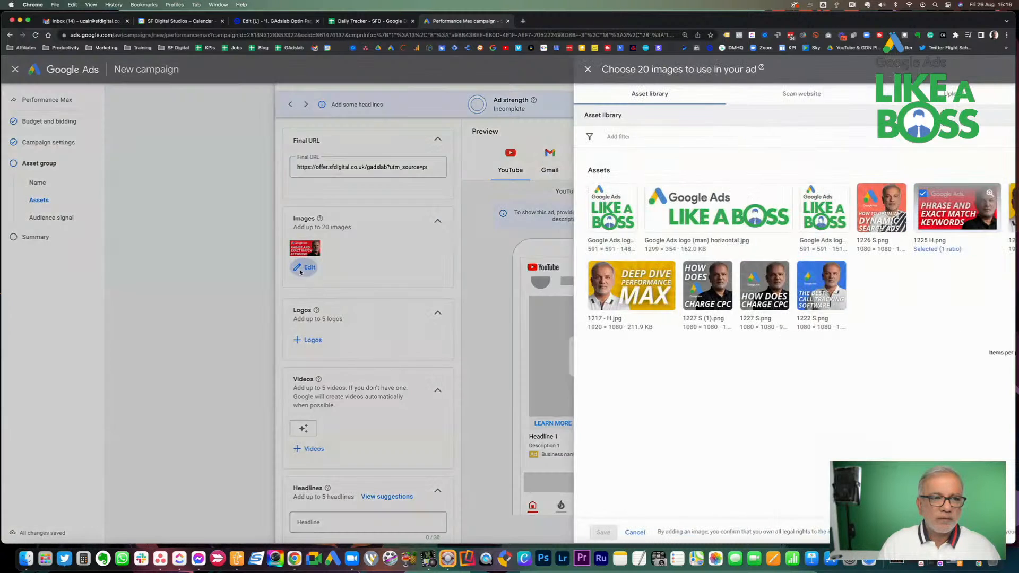
{"action": "left_click", "coordinate": [699, 194]}
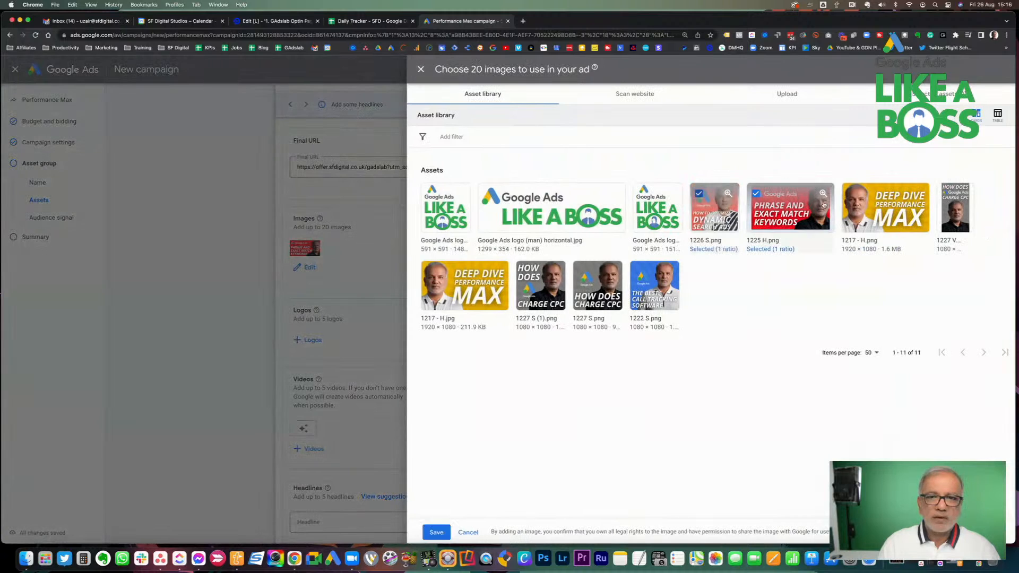
{"action": "left_click", "coordinate": [851, 193]}
{"action": "left_click", "coordinate": [435, 531]}
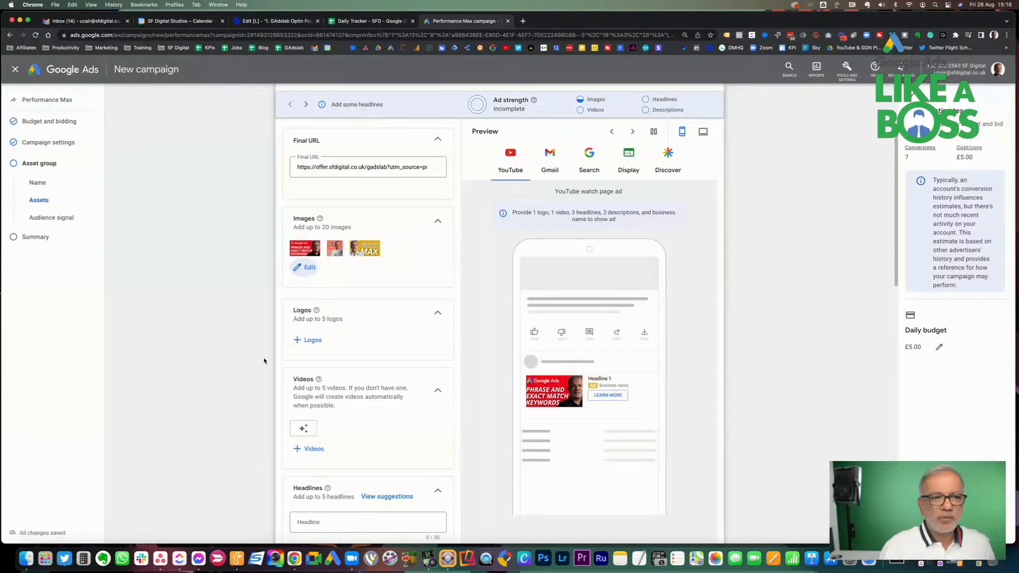
Add the first square Google Ads logo and Google Ads logo (man) horizontal.jpg as the asset group's logos, and save.
{"action": "left_click", "coordinate": [311, 340]}
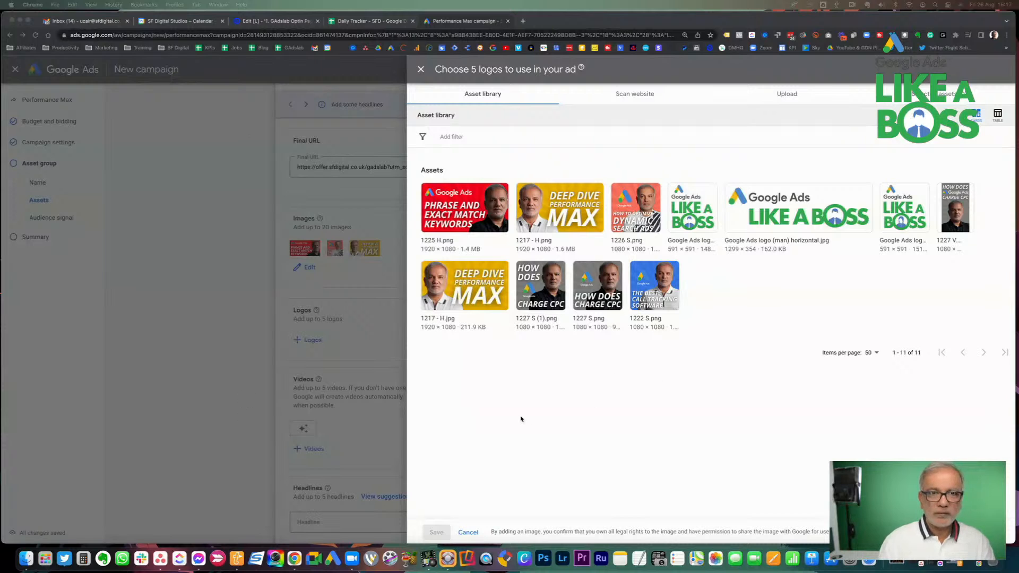
{"action": "left_click", "coordinate": [684, 201]}
{"action": "left_click", "coordinate": [734, 194]}
{"action": "left_click", "coordinate": [437, 532]}
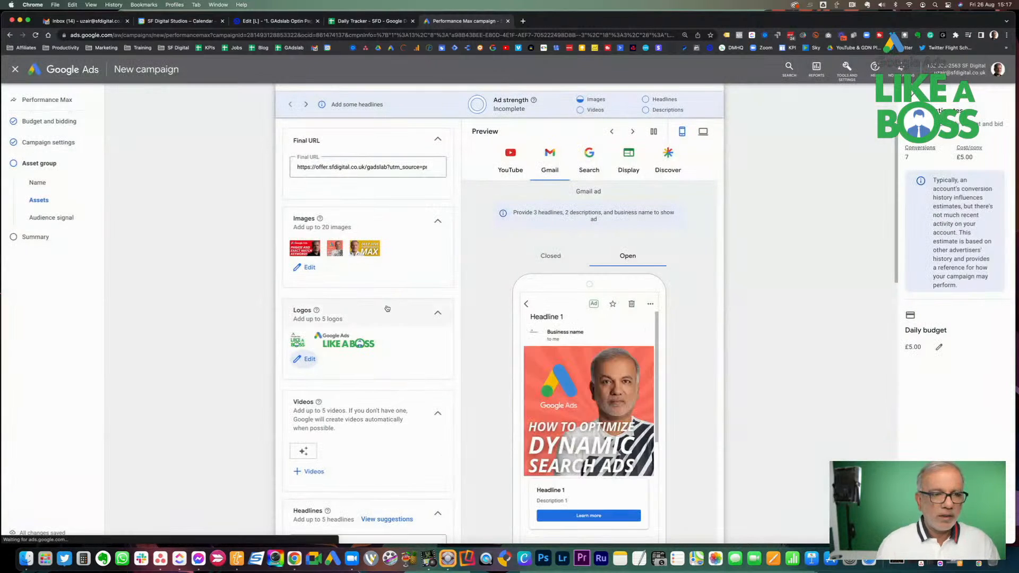
Add all five YouTube videos from the asset library to the asset group, and save.
{"action": "left_click", "coordinate": [312, 472]}
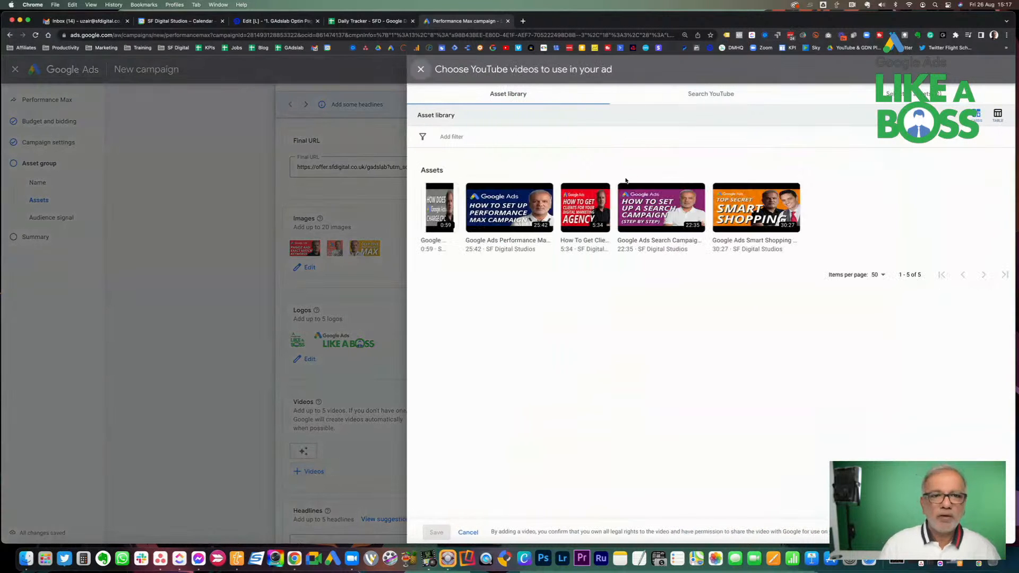
{"action": "left_click", "coordinate": [430, 195]}
{"action": "left_click", "coordinate": [475, 193]}
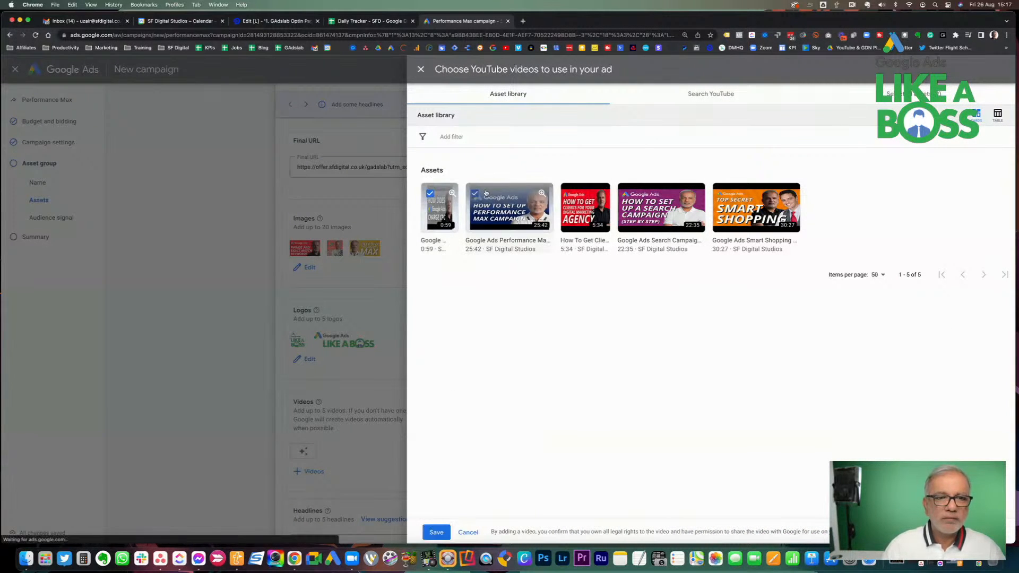
{"action": "left_click", "coordinate": [570, 194]}
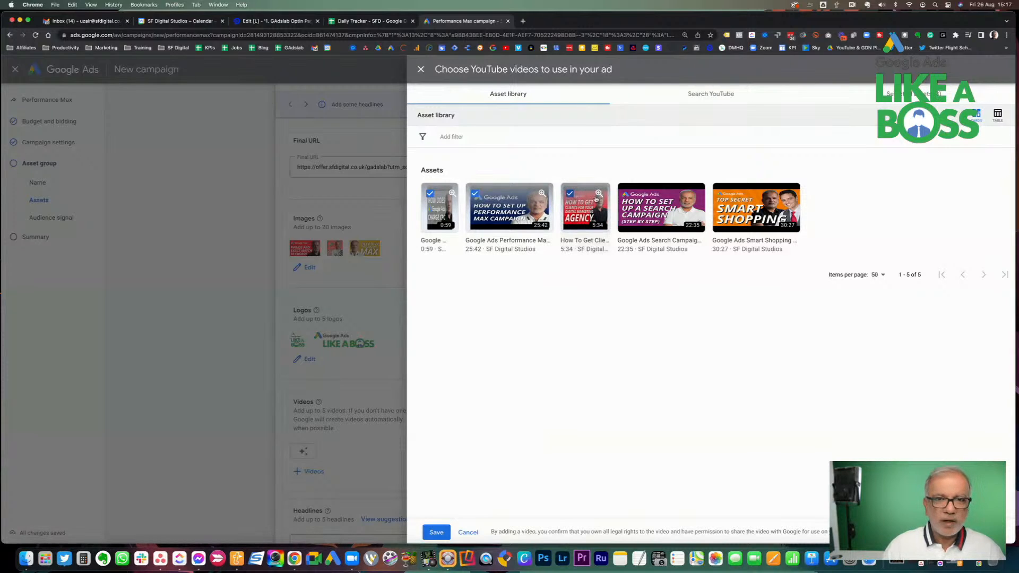
{"action": "left_click", "coordinate": [627, 194]}
{"action": "left_click", "coordinate": [720, 195]}
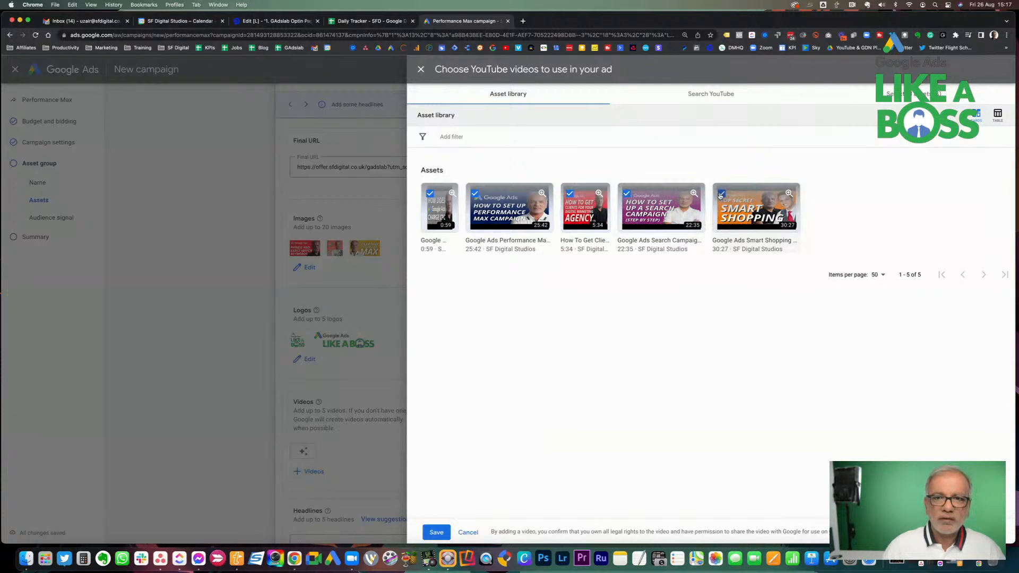
{"action": "left_click", "coordinate": [436, 533]}
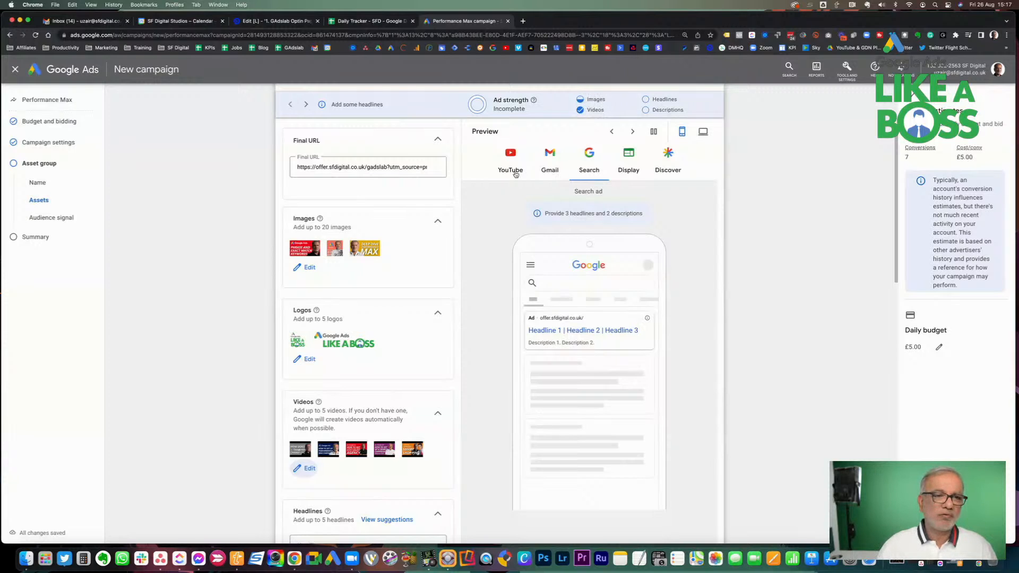
Fill the fourth headline with the suggestion Google Ads Like A Boss and the first headline with Award Winning Video Ads.
{"action": "scroll", "coordinate": [371, 254], "scroll_direction": "down", "scroll_amount": 5}
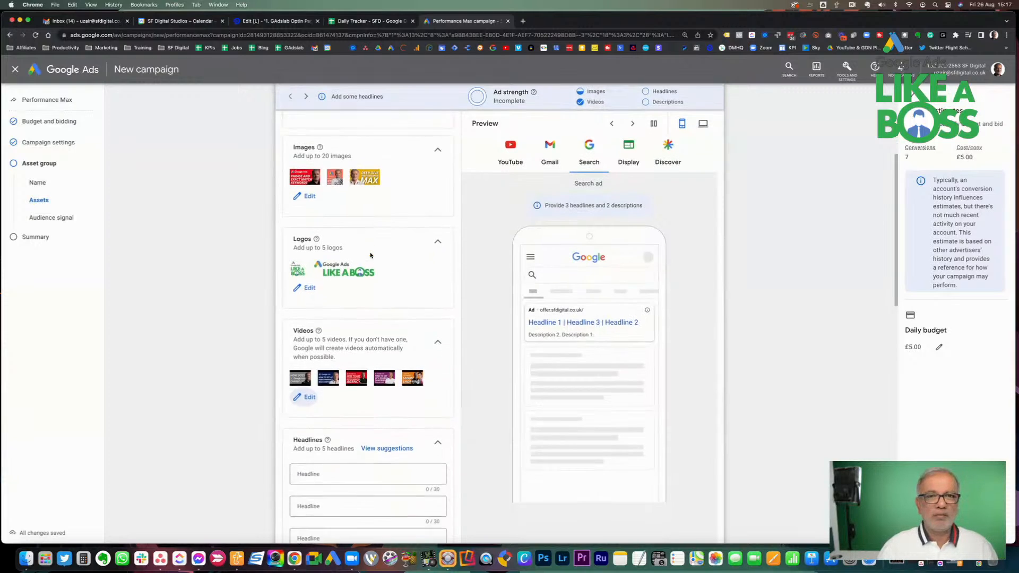
{"action": "scroll", "coordinate": [370, 255], "scroll_direction": "down", "scroll_amount": 2}
{"action": "left_click", "coordinate": [316, 315]}
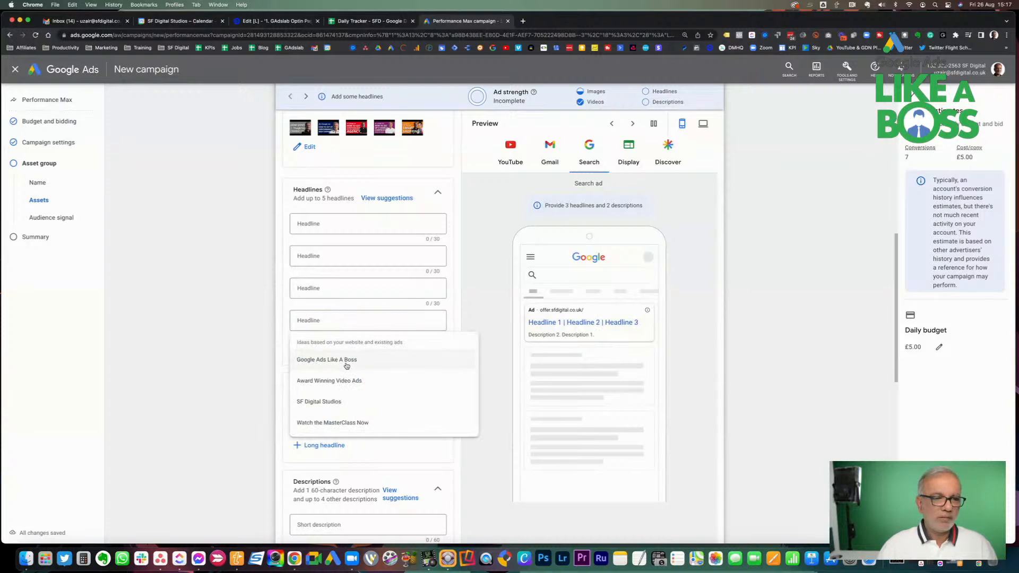
{"action": "left_click", "coordinate": [347, 366]}
{"action": "left_click", "coordinate": [344, 291]}
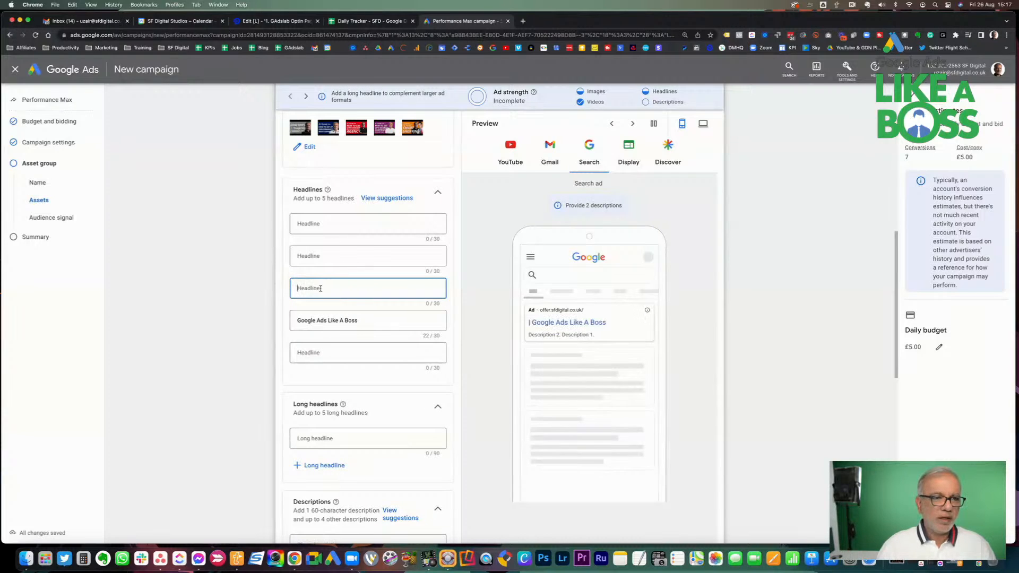
{"action": "left_click", "coordinate": [327, 221]}
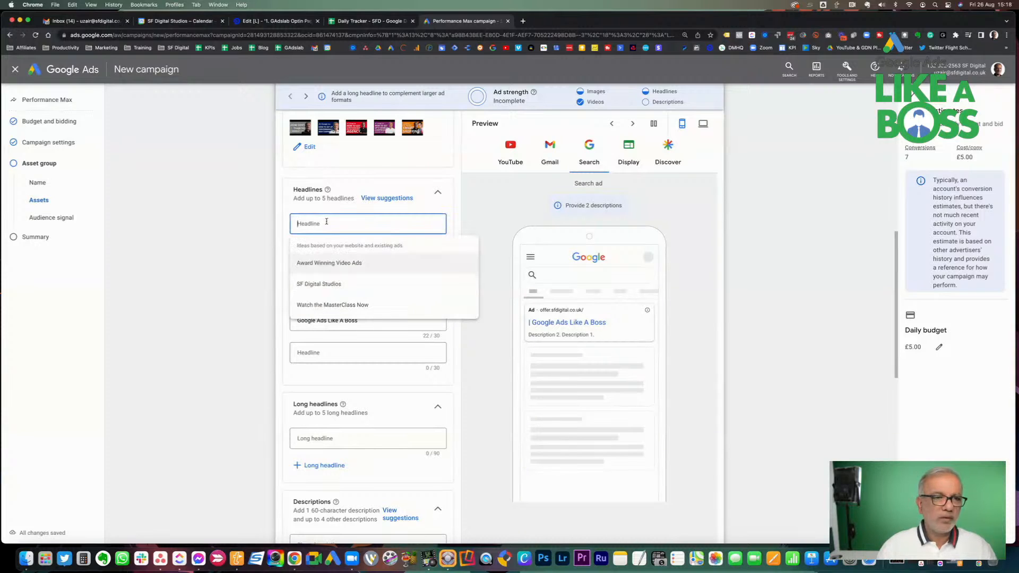
{"action": "left_click", "coordinate": [322, 263]}
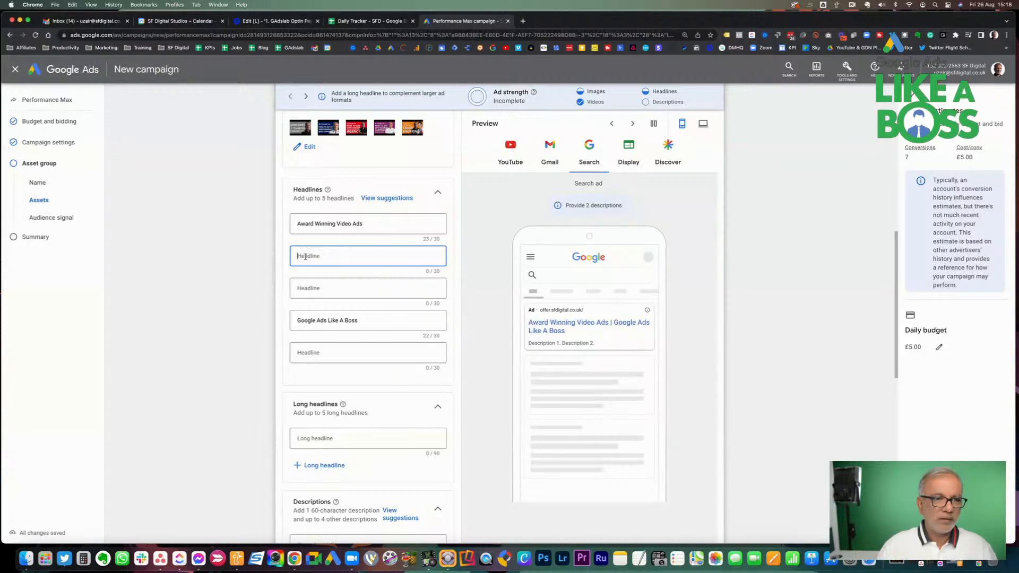
Fill the third headline with the suggestion SF Digital Studios and the second headline with Watch the MasterClass Now.
{"action": "left_click", "coordinate": [336, 289]}
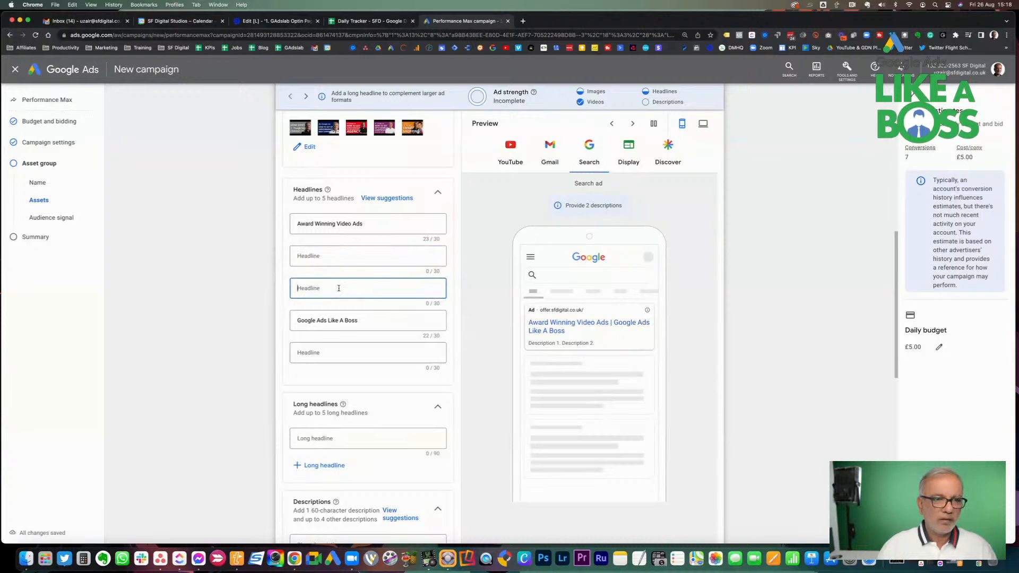
{"action": "left_click", "coordinate": [320, 335]}
{"action": "left_click", "coordinate": [317, 359]}
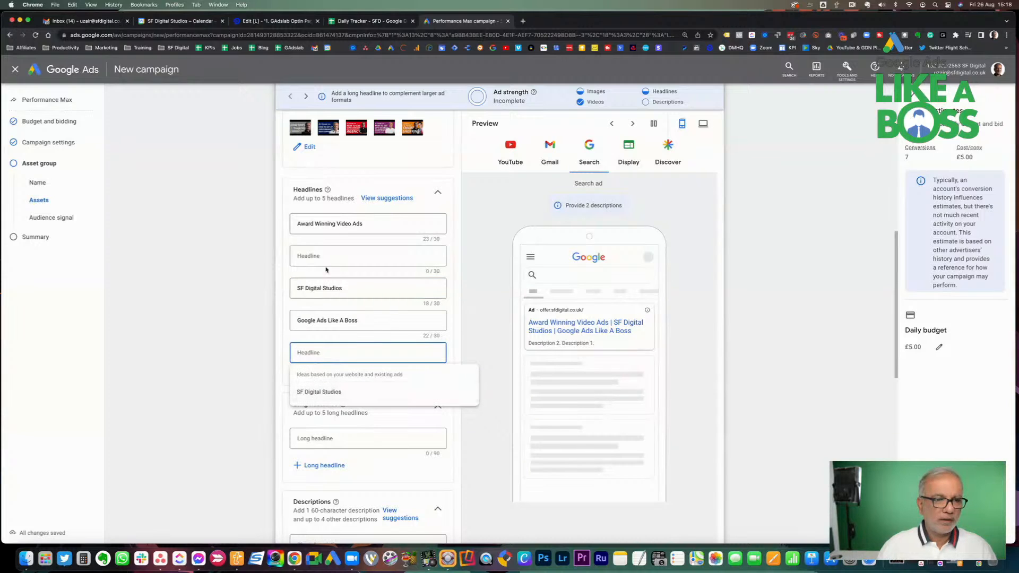
{"action": "left_click", "coordinate": [328, 256]}
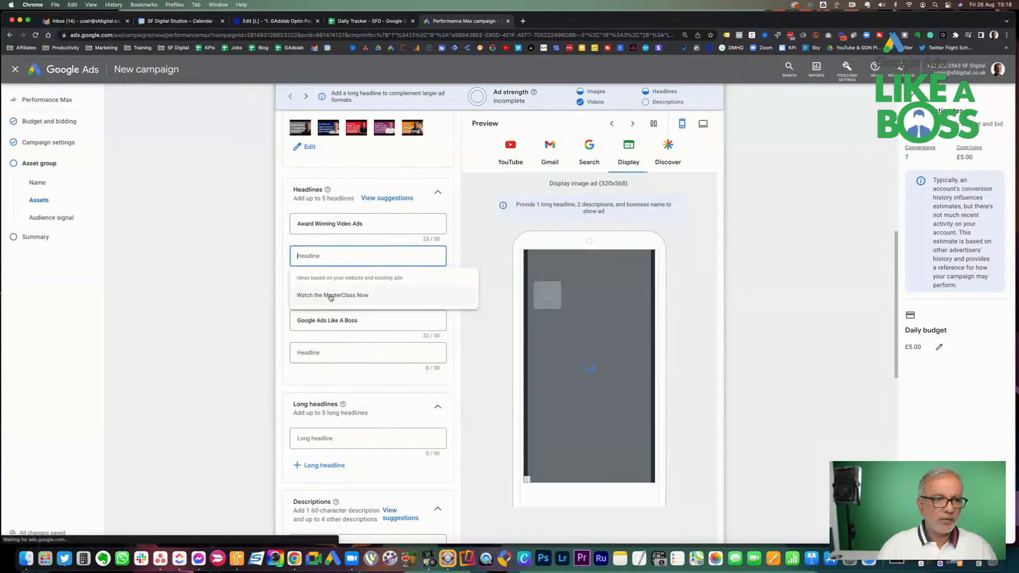
{"action": "left_click", "coordinate": [330, 295]}
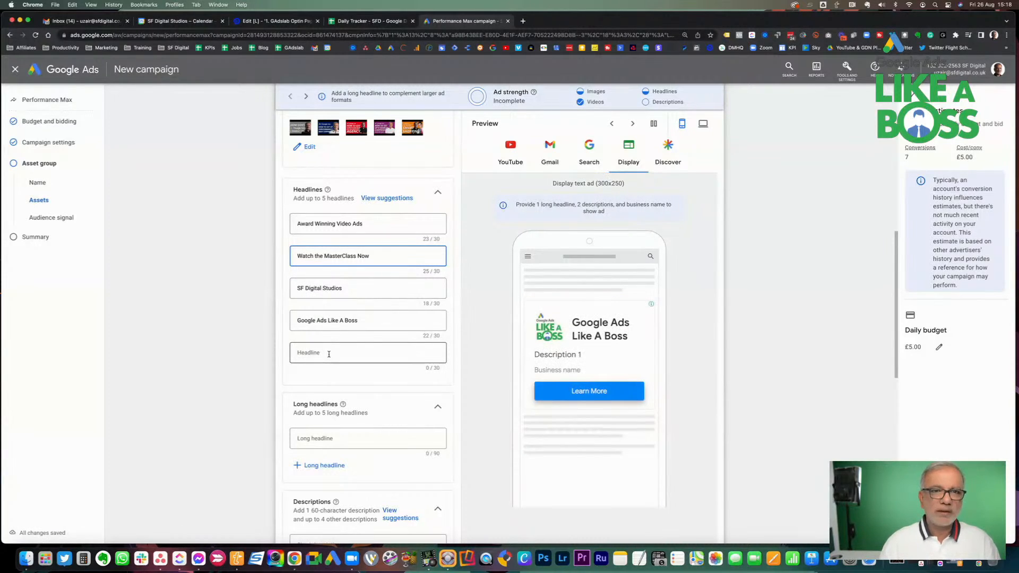
Set the fifth headline to "Turbo Charge Your Campaigns".
{"action": "left_click", "coordinate": [328, 354]}
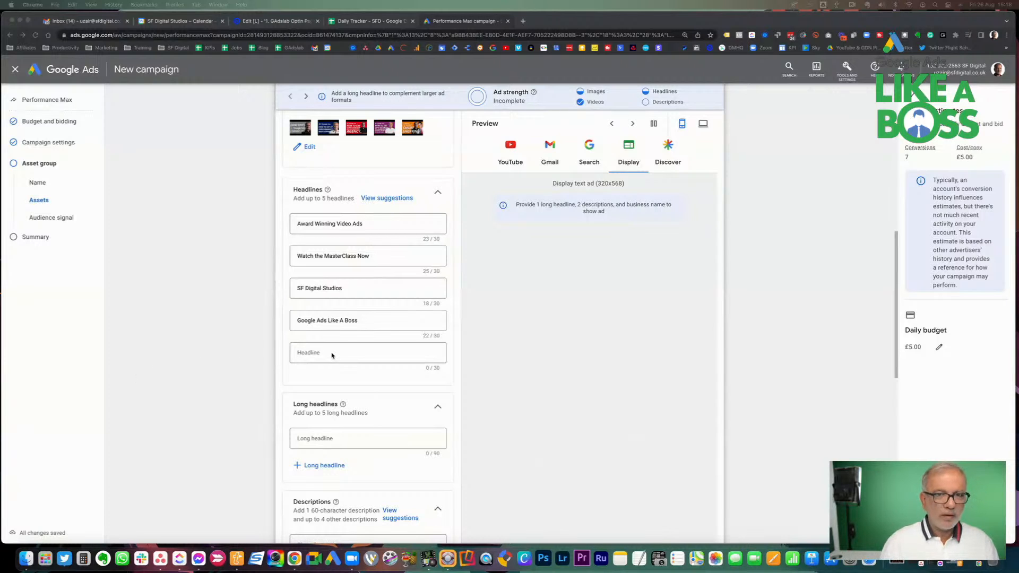
{"action": "left_click", "coordinate": [331, 359]}
{"action": "type", "text": "Turbo Charge Your Campaigns"}
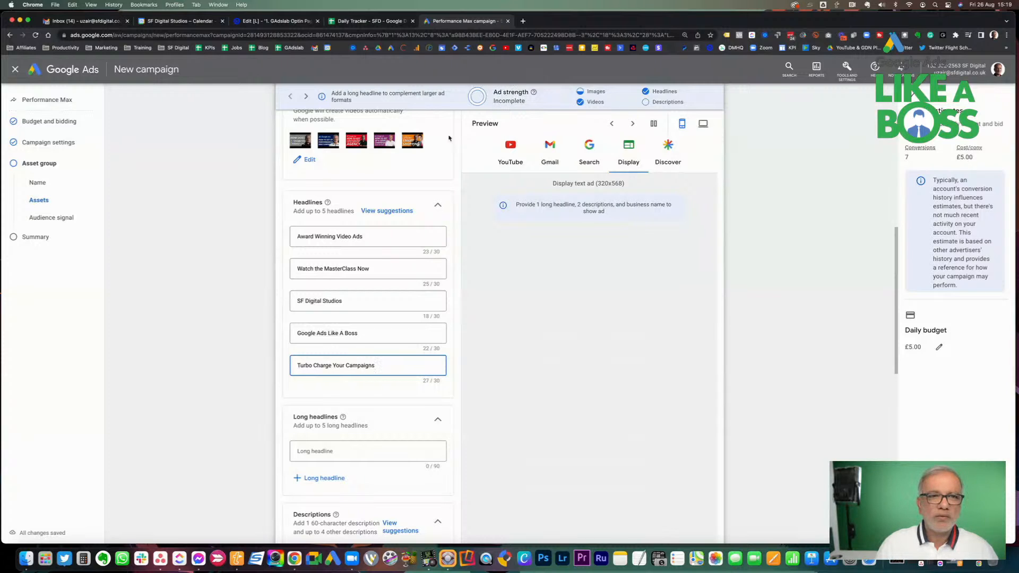
Set the asset group's short description to "Learn The Optimization Workflow Tasks & Automations".
{"action": "scroll", "coordinate": [361, 297], "scroll_direction": "down", "scroll_amount": 5}
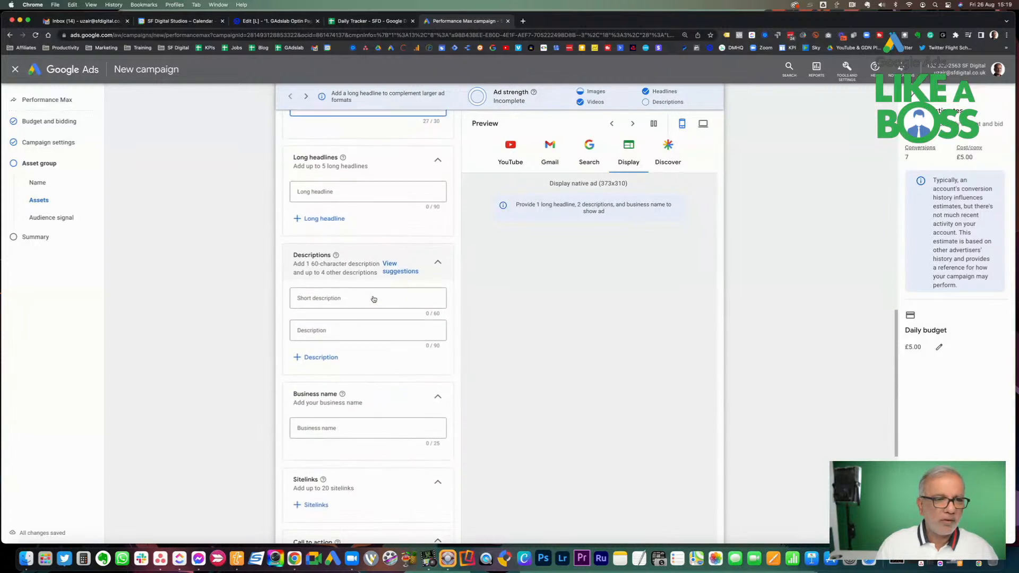
{"action": "scroll", "coordinate": [374, 299], "scroll_direction": "down", "scroll_amount": 2}
{"action": "left_click", "coordinate": [355, 233]}
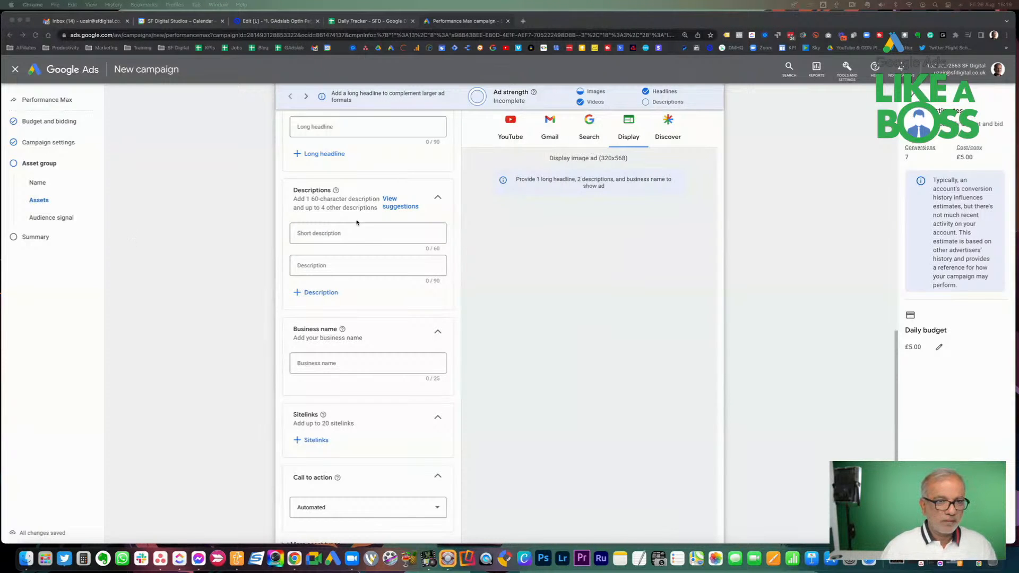
{"action": "left_click", "coordinate": [348, 234]}
{"action": "type", "text": "Learn The Optimization Workflow Tasks & Automations"}
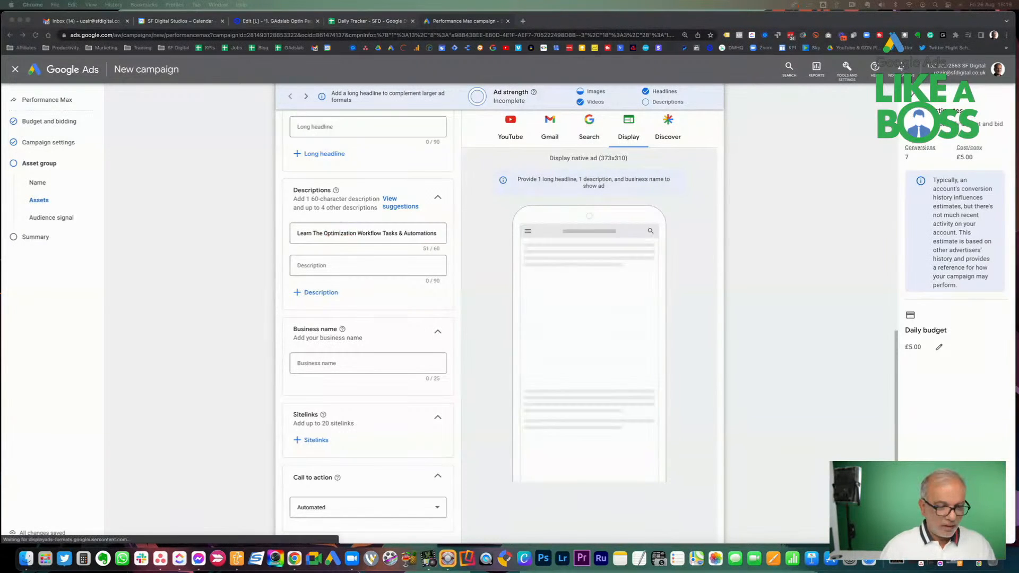
Fill the second description with "Discover Our Proven 5-step Framework & Transform Your Google Ads in 30 Days" and add another description field.
{"action": "left_click", "coordinate": [339, 268]}
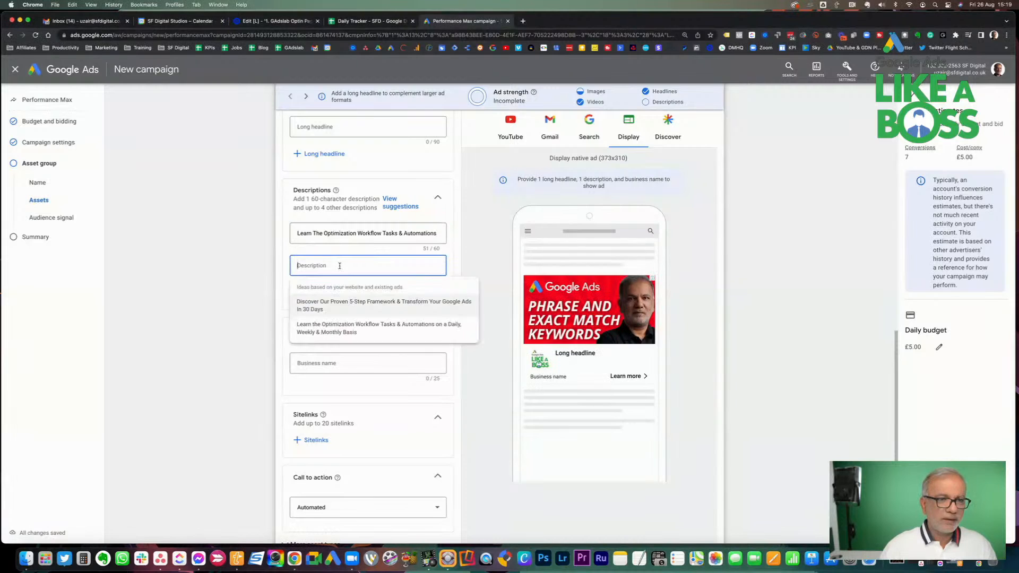
{"action": "type", "text": "Discover Our Proven 5-Step Framework & Transform Your Google Ads in 30 Days"}
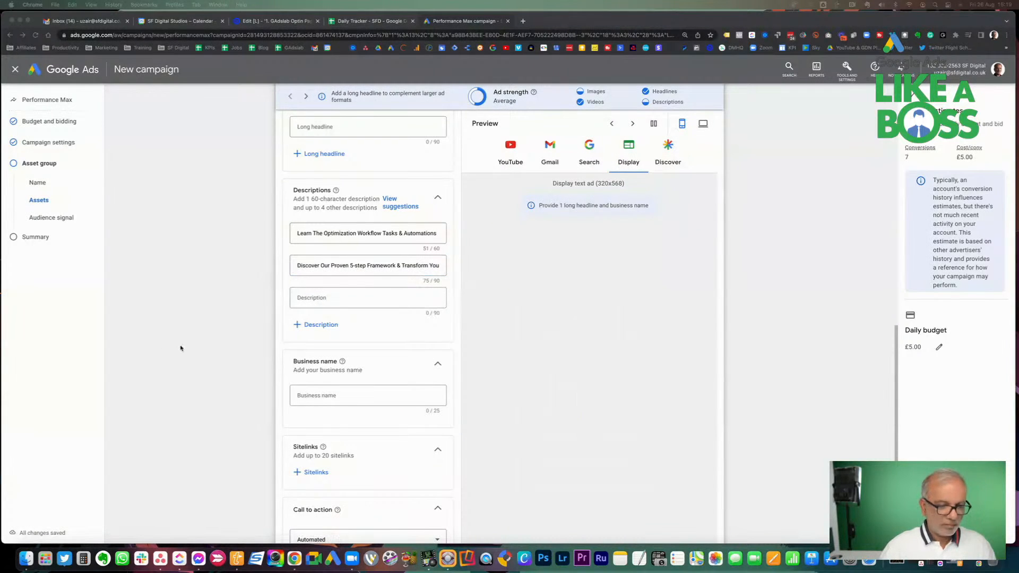
{"action": "left_click", "coordinate": [302, 331]}
{"action": "left_click", "coordinate": [318, 325]}
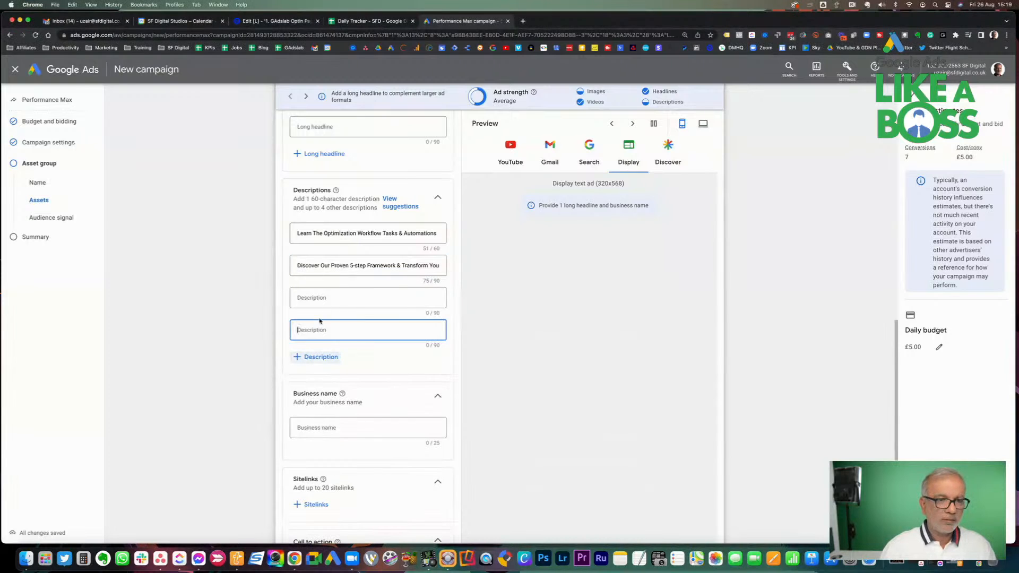
Fill the third description with "Create Your Robust Set Of Processes & Systems…" and the fourth with "Learn From The Best. 21,000 YouTube Subscribers. Over 150+ 5-Stars Reviews.".
{"action": "left_click", "coordinate": [336, 300]}
{"action": "key", "text": "super+v"}
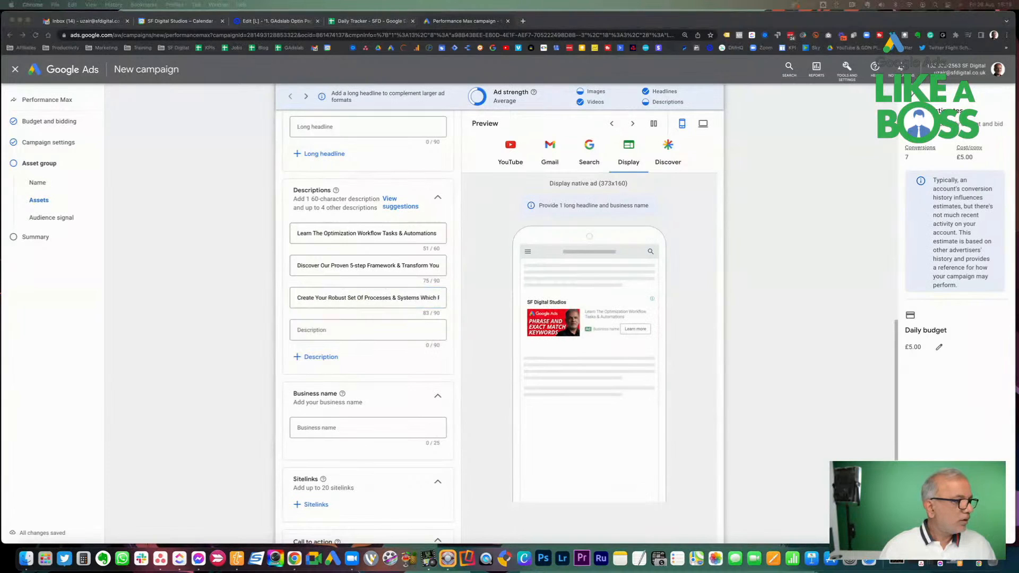
{"action": "left_click", "coordinate": [347, 333]}
{"action": "left_click", "coordinate": [347, 331]}
{"action": "key", "text": "super+v"}
Set the asset group's business name to "Google Like A Boss".
{"action": "scroll", "coordinate": [346, 330], "scroll_direction": "down", "scroll_amount": 5}
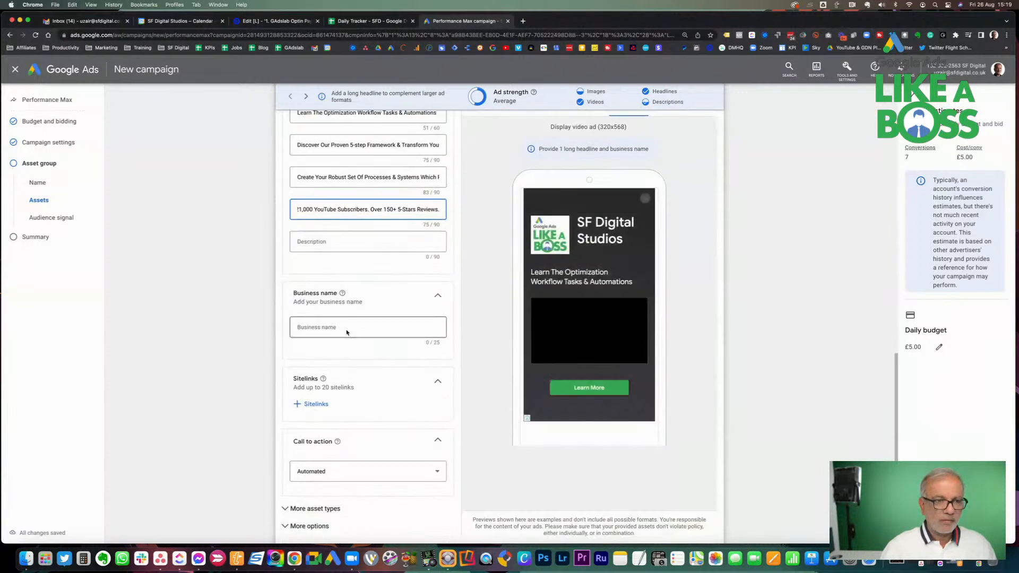
{"action": "left_click", "coordinate": [340, 292]}
{"action": "type", "text": "Goo"}
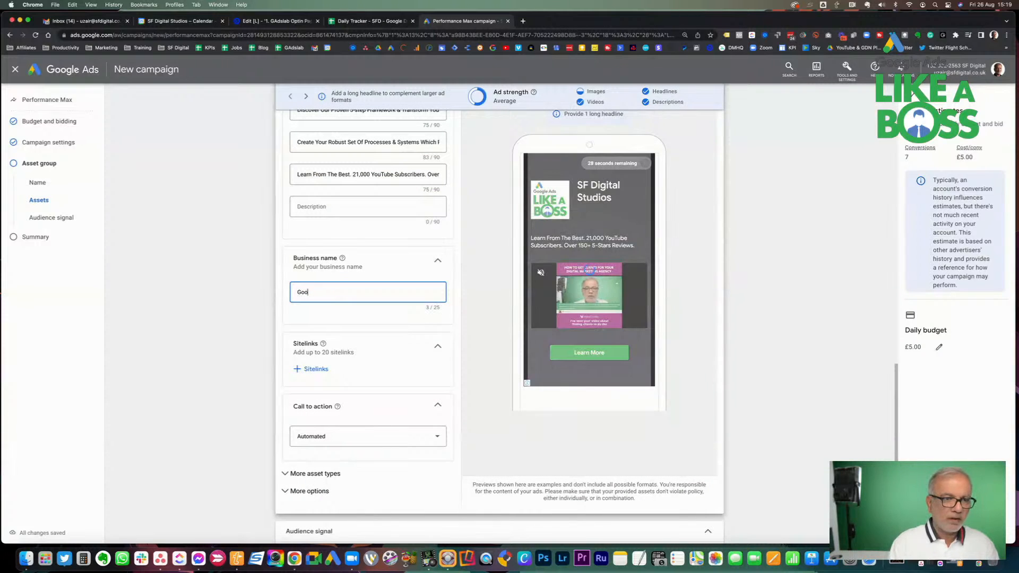
{"action": "type", "text": "lle Like"}
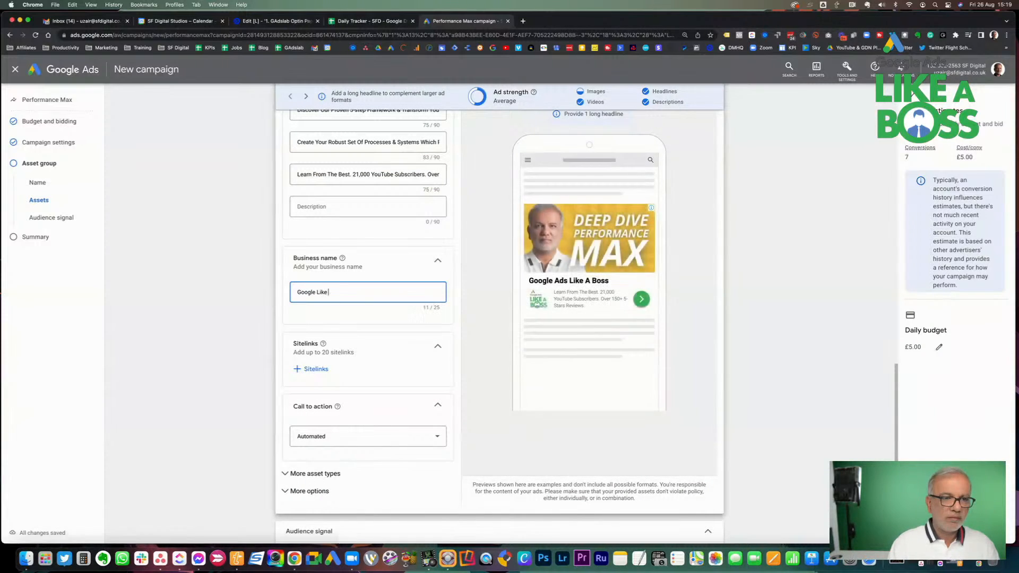
{"action": "type", "text": " A Boss"}
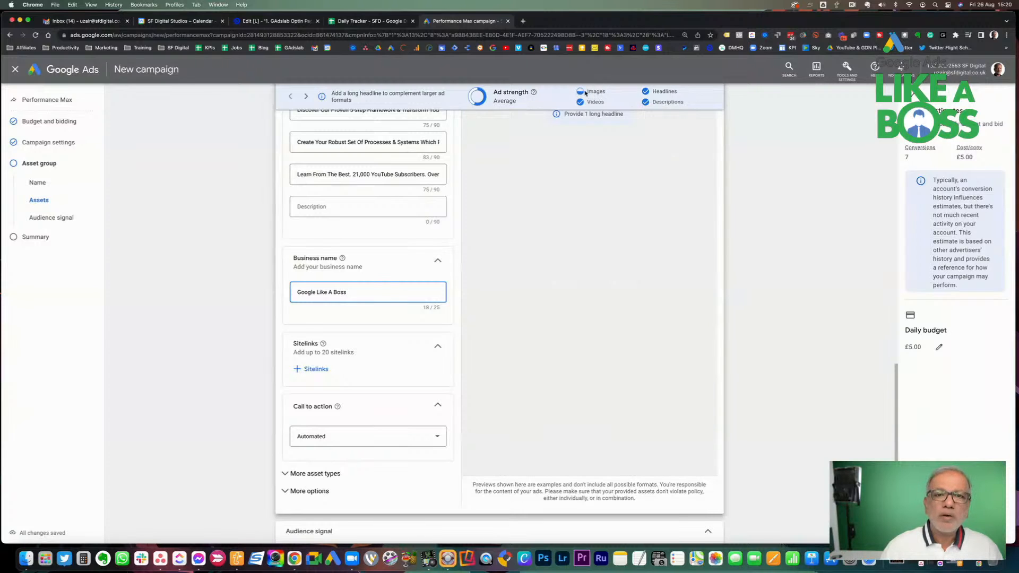
Start a new sitelink with the text "Coaching" and the description lines "Get the best coaching for" and "digital marketing".
{"action": "scroll", "coordinate": [346, 329], "scroll_direction": "down", "scroll_amount": 3}
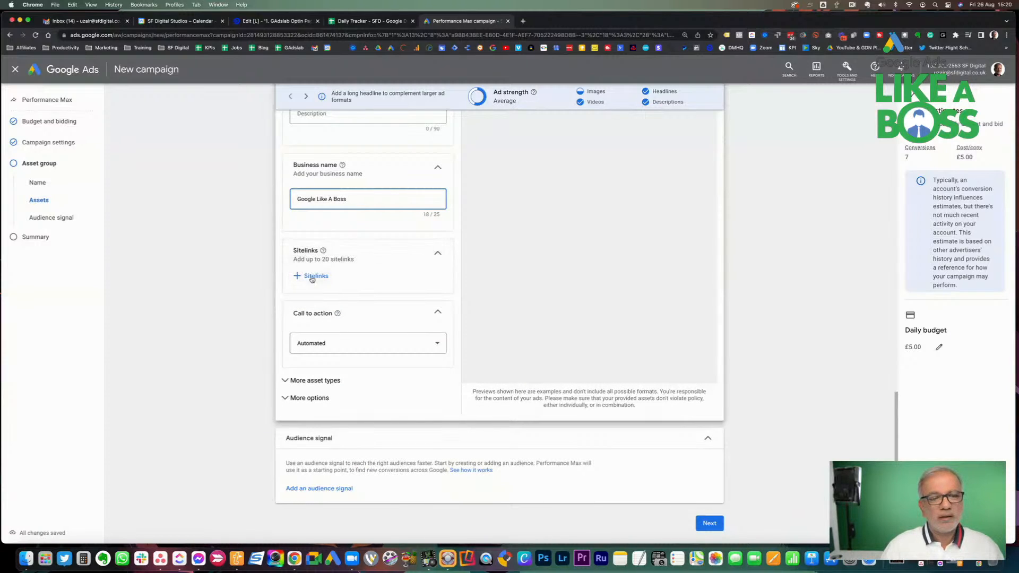
{"action": "left_click", "coordinate": [316, 276]}
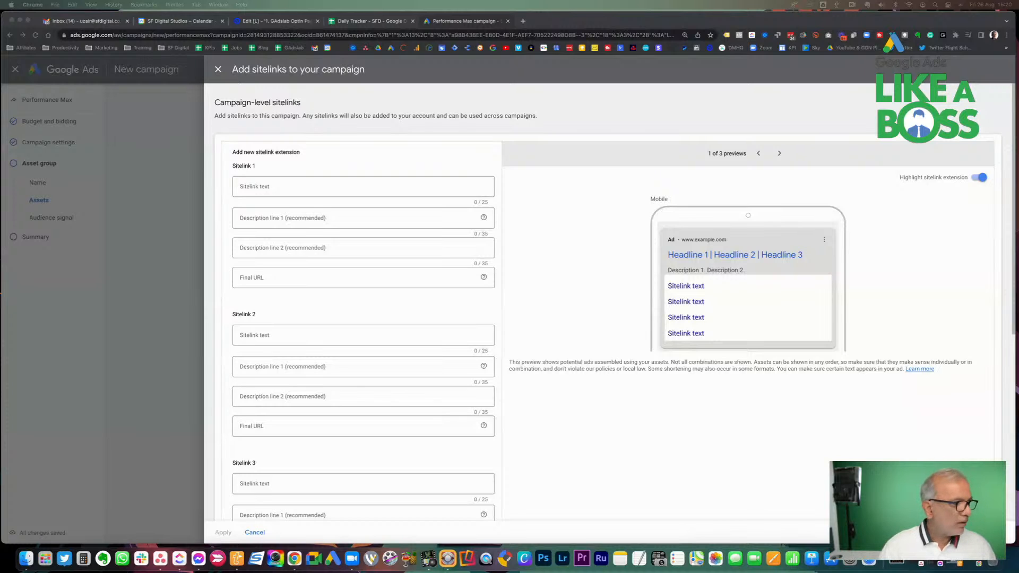
{"action": "left_click", "coordinate": [307, 189]}
{"action": "type", "text": "Coaching"}
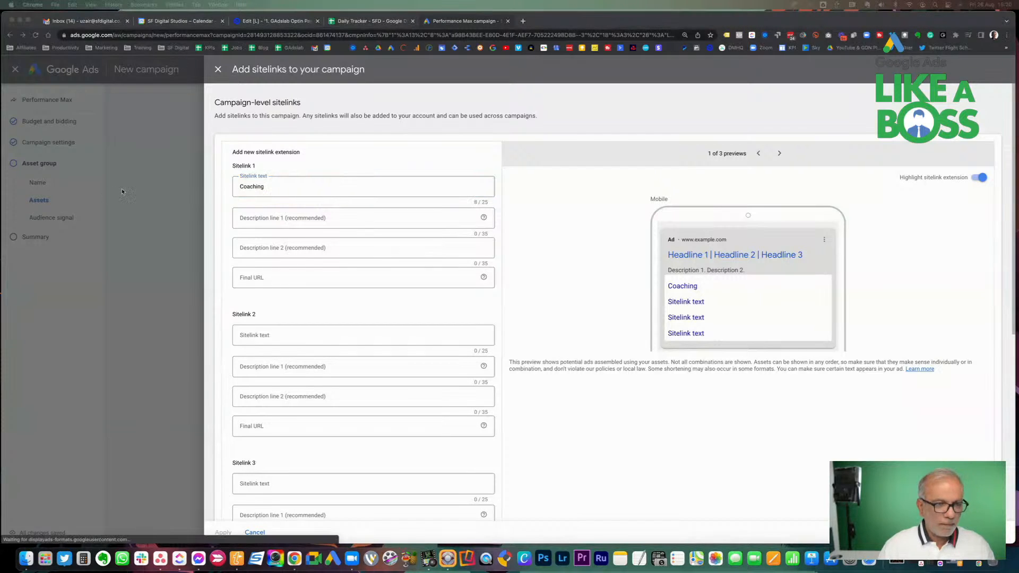
{"action": "left_click", "coordinate": [346, 219]}
{"action": "left_click", "coordinate": [346, 219]}
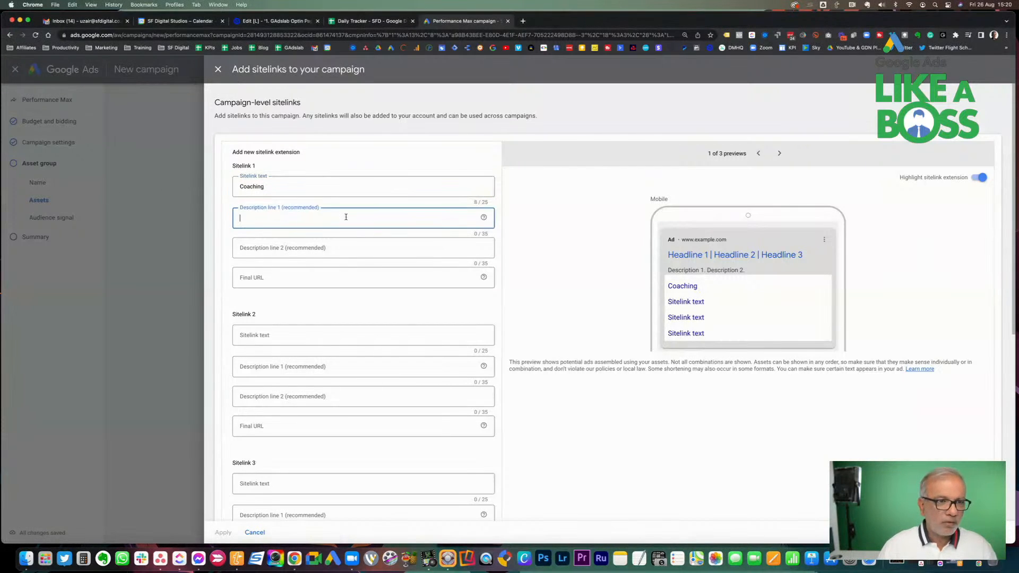
{"action": "type", "text": "Get the best coaching for"}
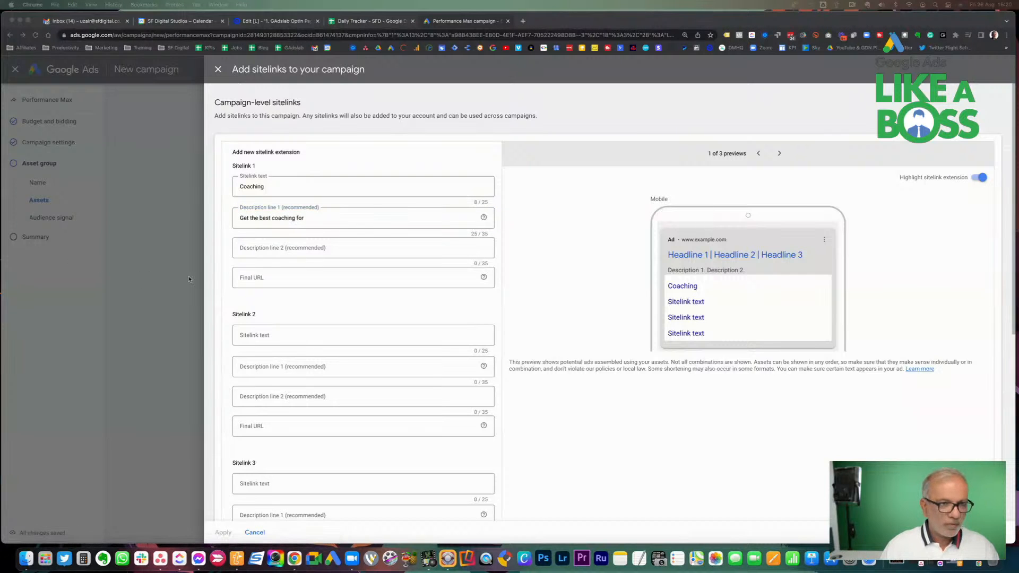
{"action": "left_click", "coordinate": [256, 254]}
{"action": "left_click", "coordinate": [256, 254]}
{"action": "type", "text": "digital marketing"}
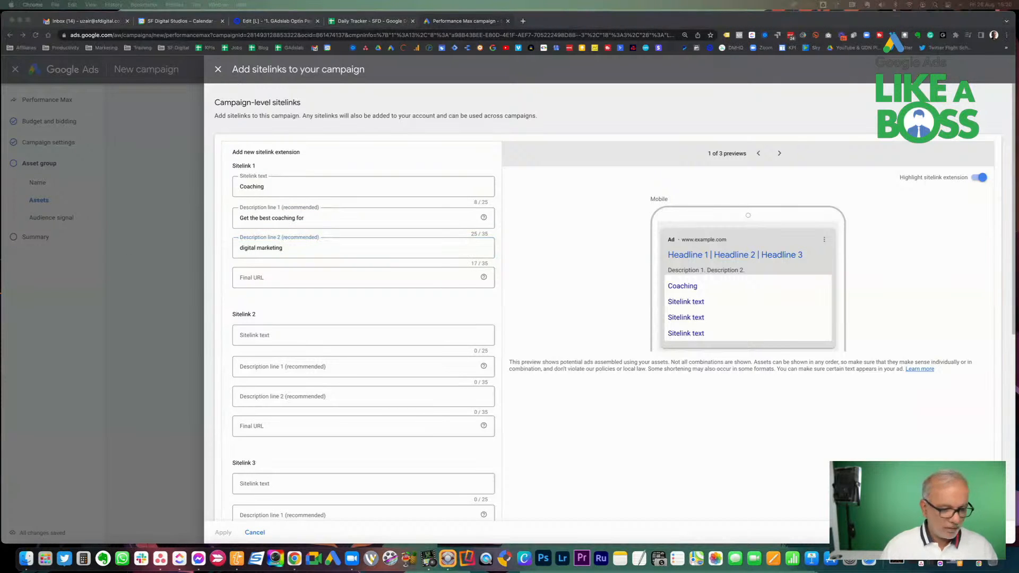
{"action": "left_click", "coordinate": [261, 286]}
{"action": "left_click", "coordinate": [264, 277]}
{"action": "type", "text": "https://offer.sfdigital.co.uk/gadslab/#coaching"}
{"action": "scroll", "coordinate": [263, 276], "scroll_direction": "down", "scroll_amount": 5}
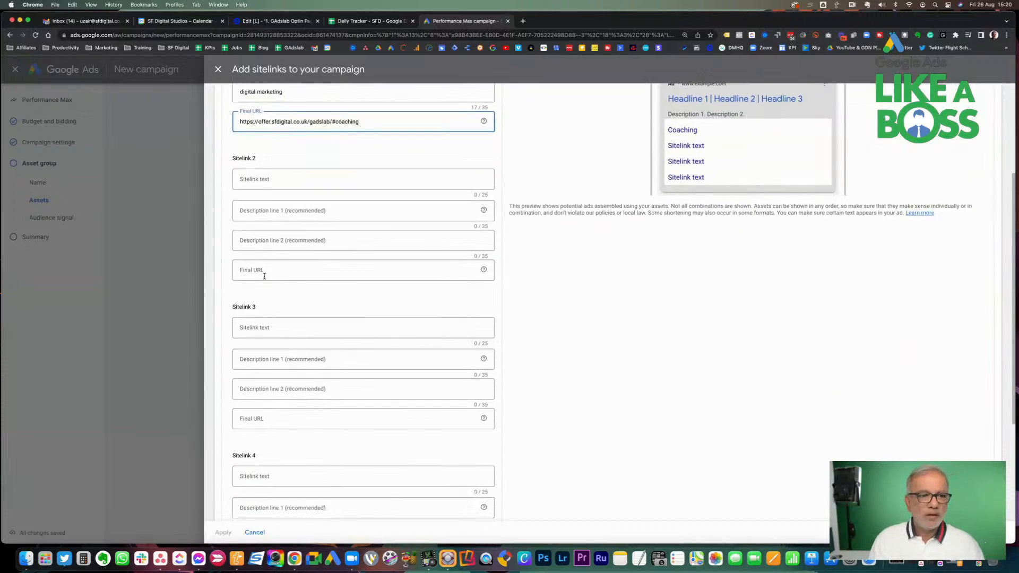
{"action": "scroll", "coordinate": [276, 386], "scroll_direction": "down", "scroll_amount": 1}
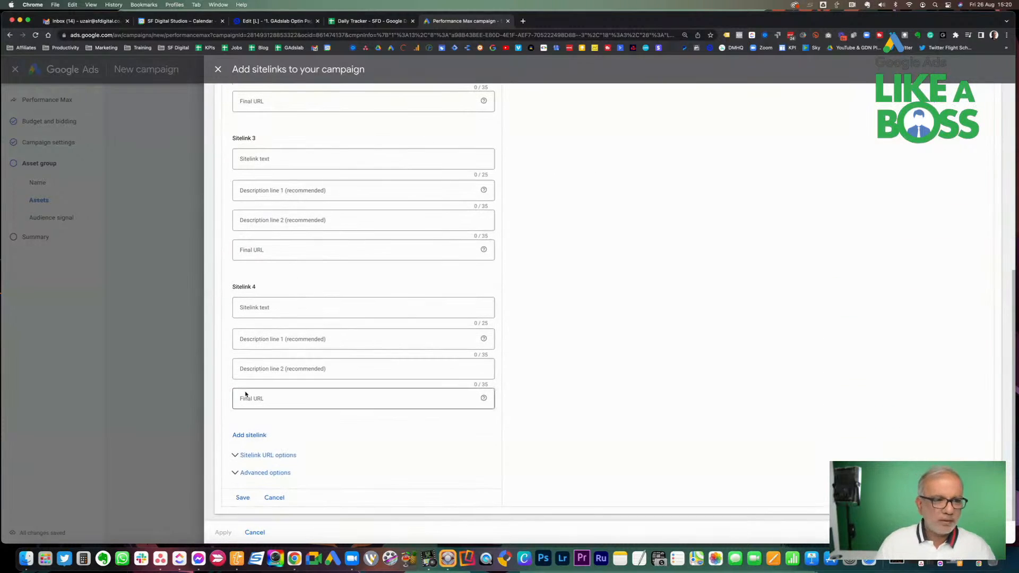
{"action": "left_click", "coordinate": [242, 499]}
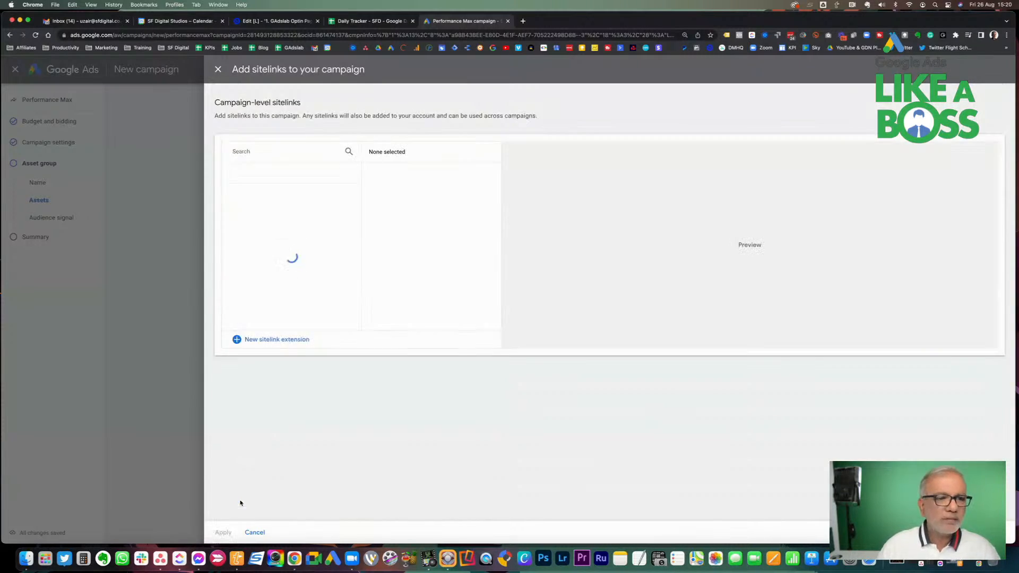
{"action": "left_click", "coordinate": [223, 532]}
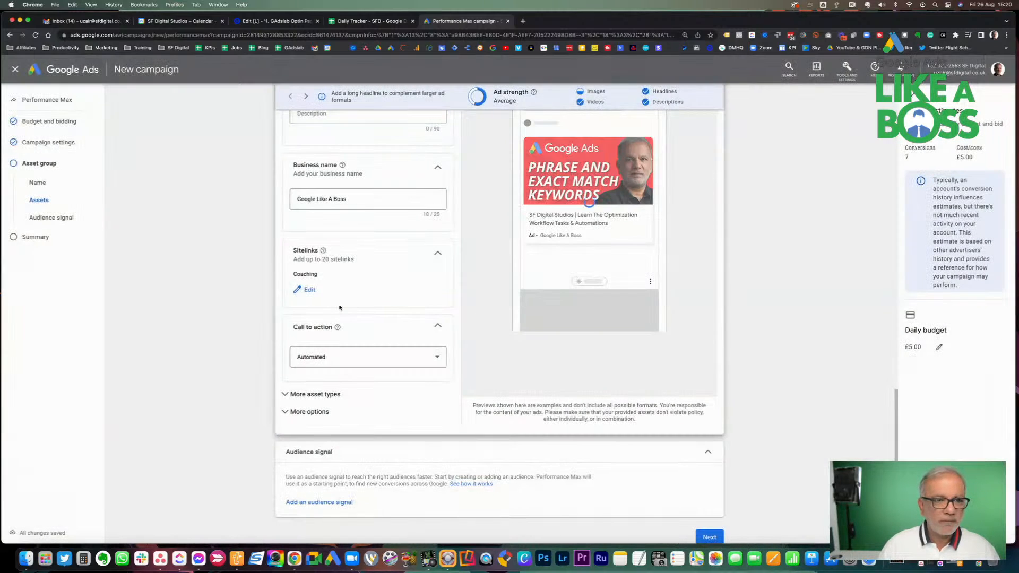
Set the asset group's call to action to Learn more.
{"action": "scroll", "coordinate": [340, 308], "scroll_direction": "down", "scroll_amount": 1}
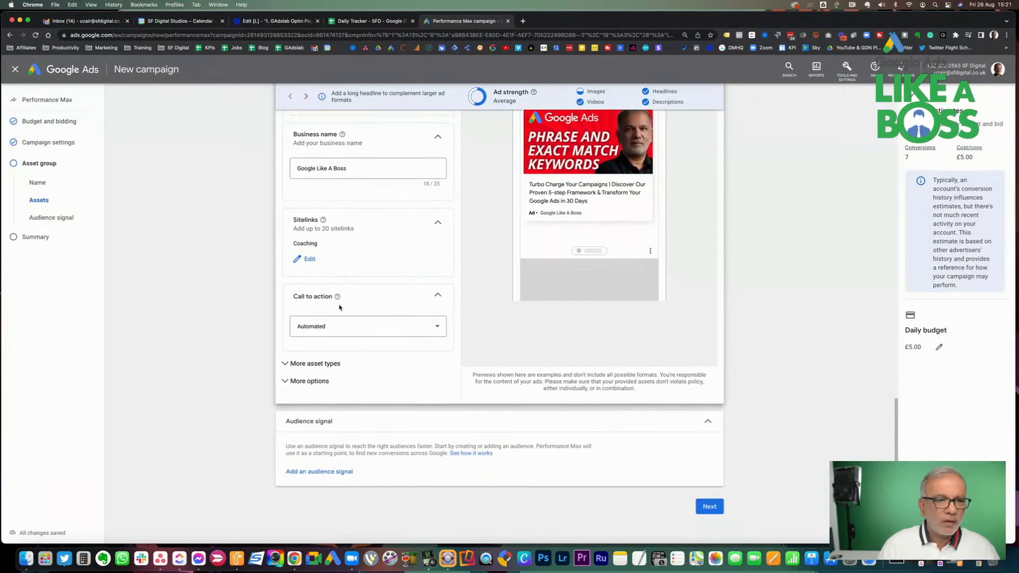
{"action": "scroll", "coordinate": [340, 307], "scroll_direction": "down", "scroll_amount": 1}
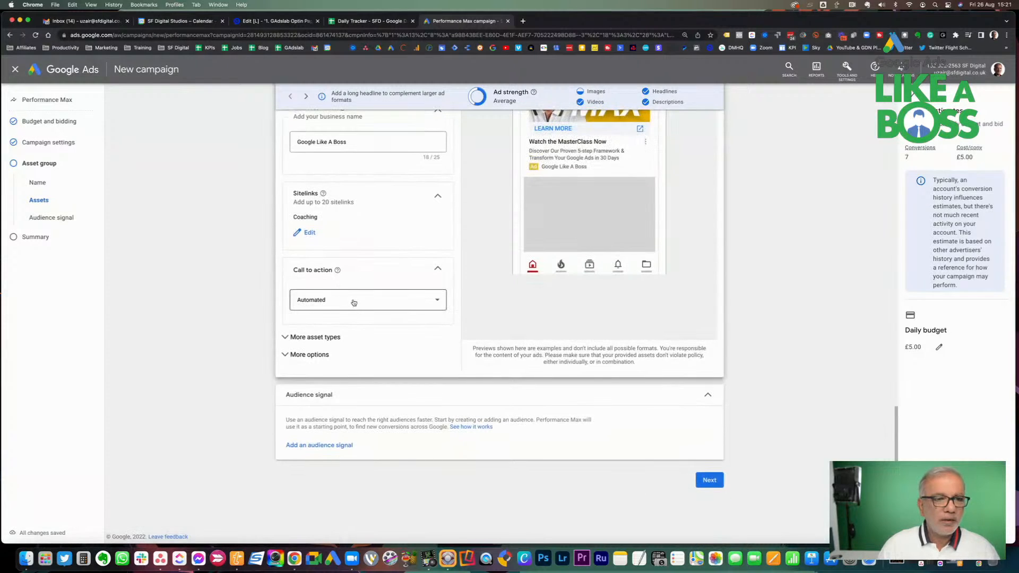
{"action": "left_click", "coordinate": [353, 302]}
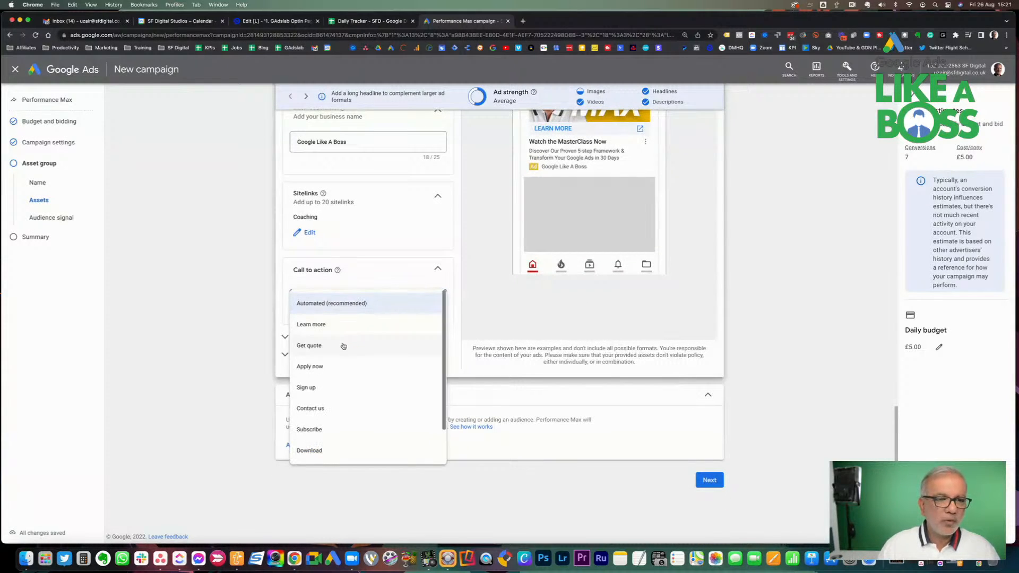
{"action": "scroll", "coordinate": [338, 448], "scroll_direction": "down", "scroll_amount": 2}
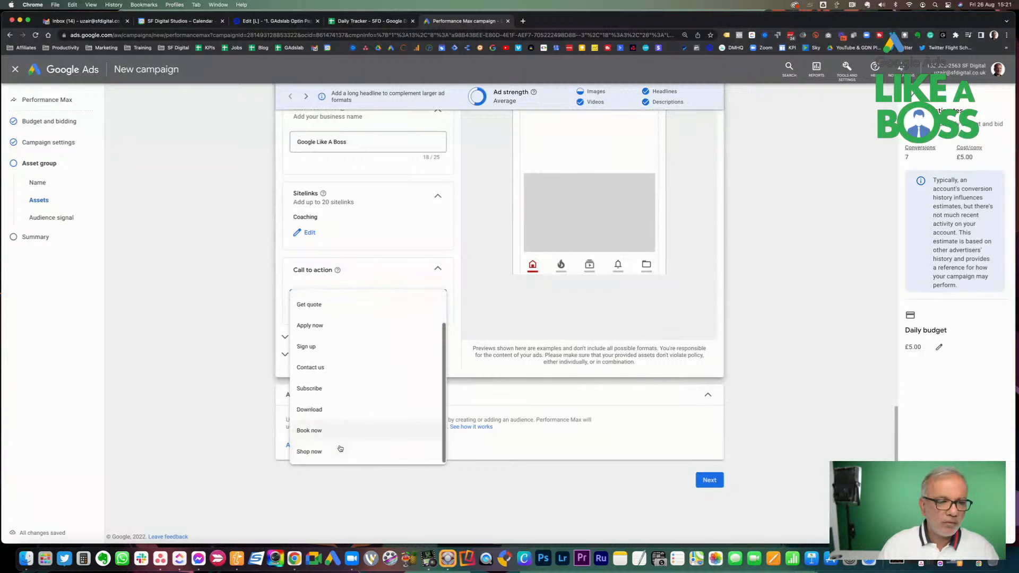
{"action": "scroll", "coordinate": [363, 349], "scroll_direction": "up", "scroll_amount": 2}
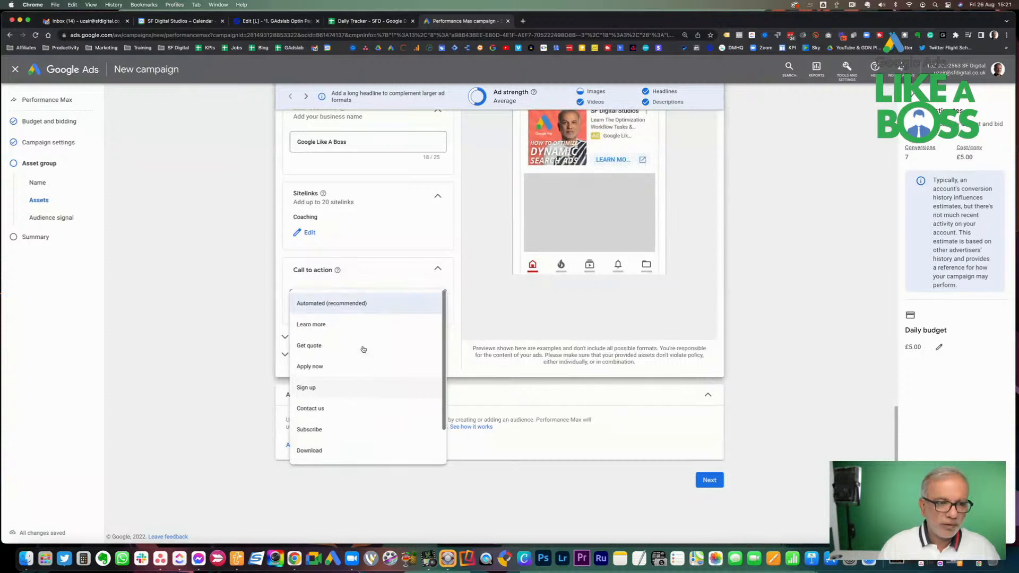
{"action": "left_click", "coordinate": [344, 323]}
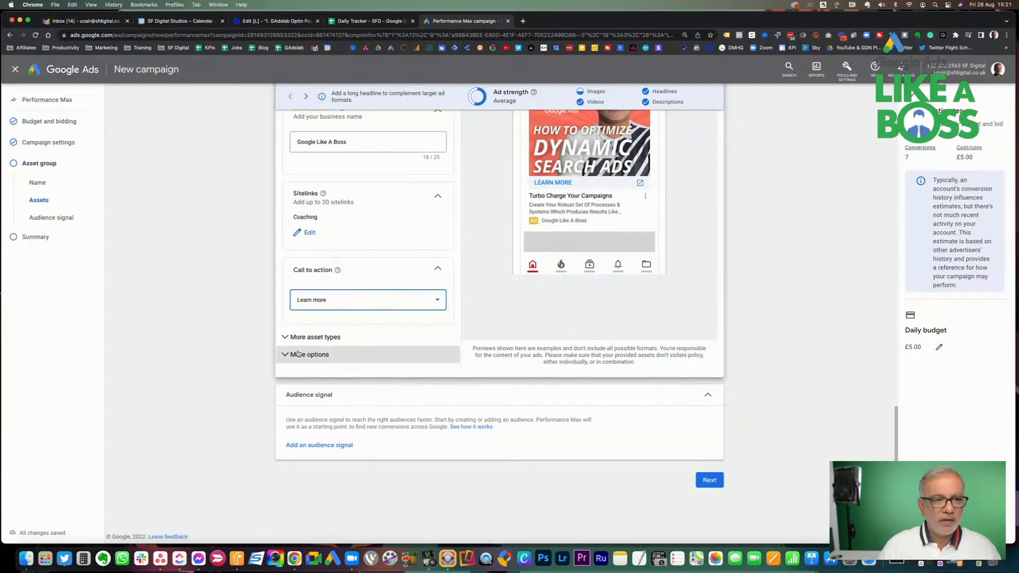
Expand the additional asset types and review the fields of a new promotion, leaving without adding one.
{"action": "left_click", "coordinate": [285, 336]}
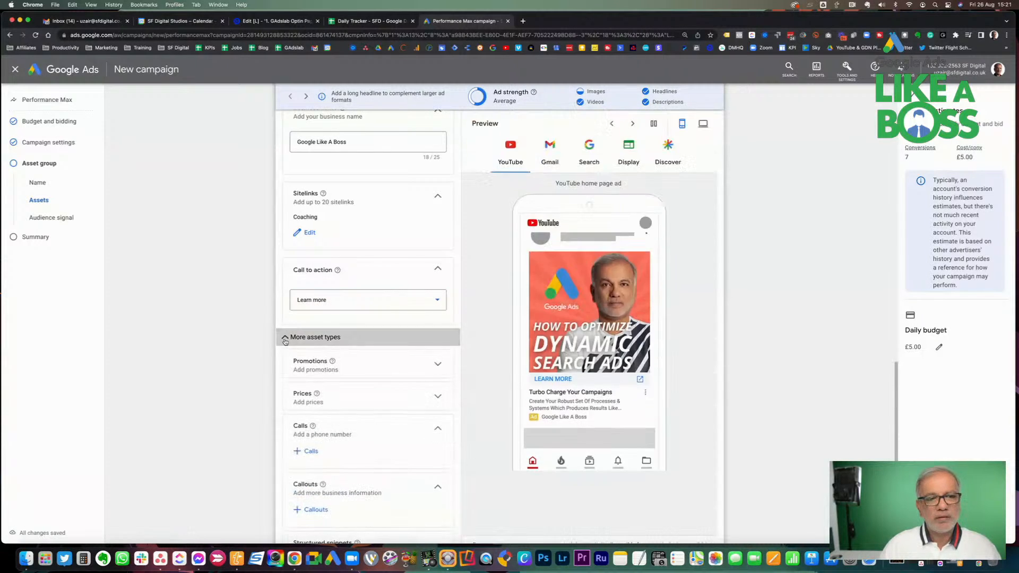
{"action": "scroll", "coordinate": [452, 359], "scroll_direction": "down", "scroll_amount": 3}
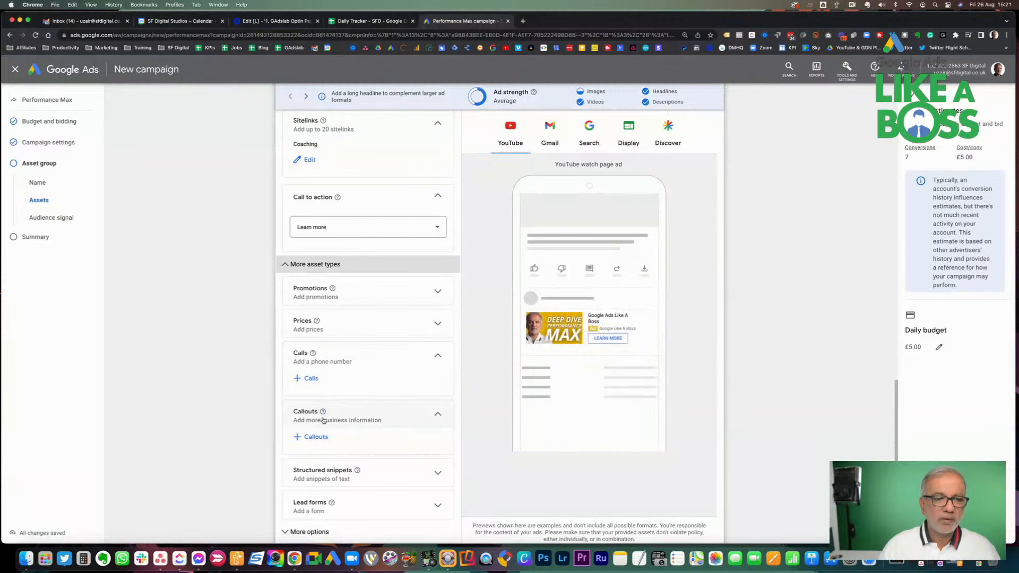
{"action": "left_click", "coordinate": [412, 301]}
{"action": "left_click", "coordinate": [320, 314]}
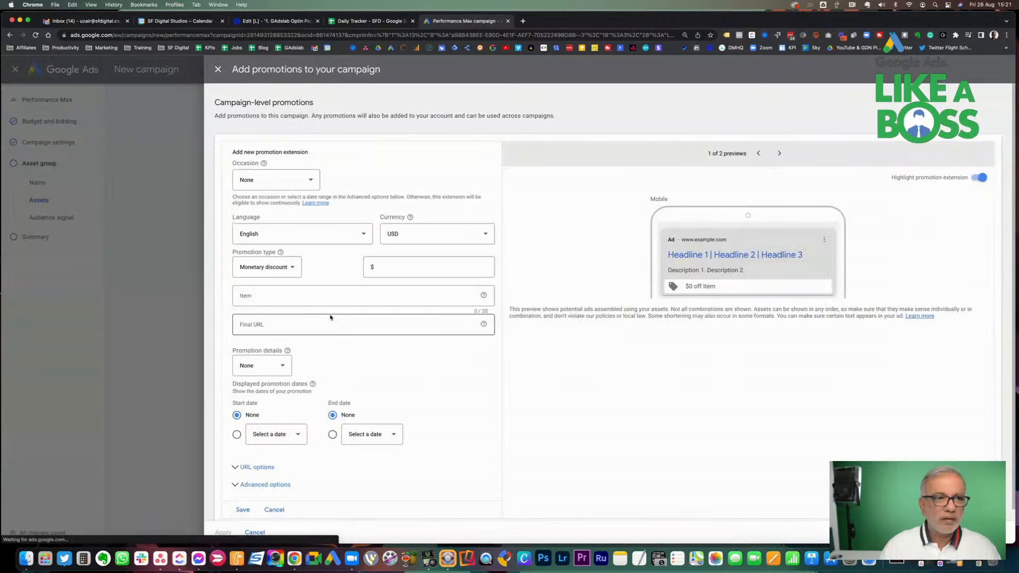
{"action": "scroll", "coordinate": [288, 408], "scroll_direction": "down", "scroll_amount": 1}
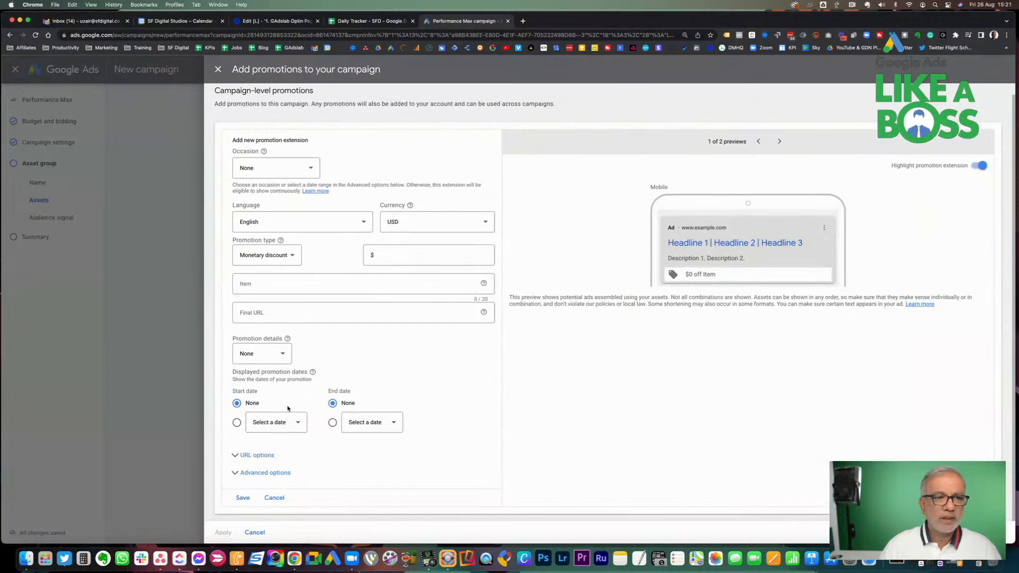
{"action": "left_click", "coordinate": [254, 533]}
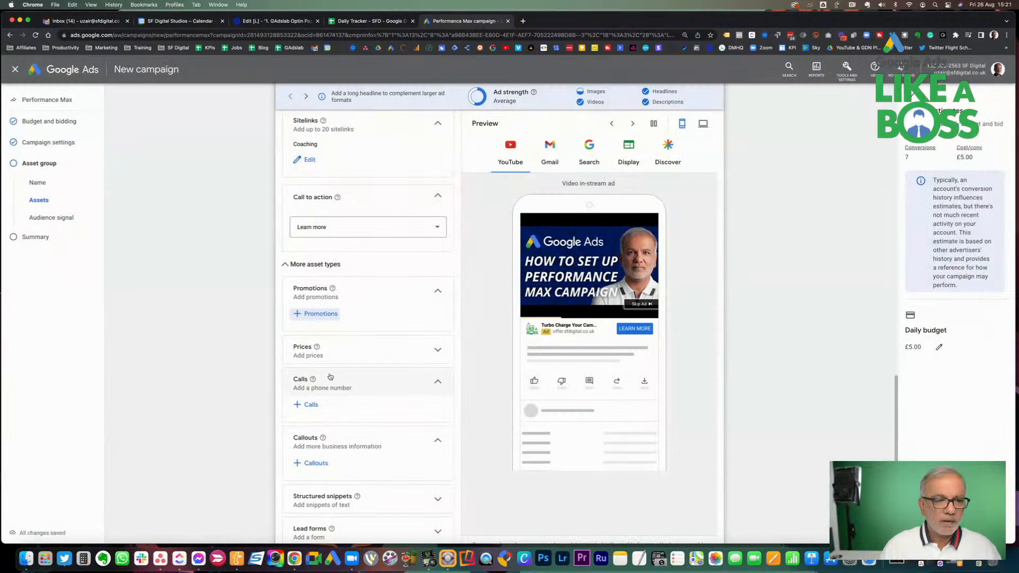
Start a price extension with the price qualifier From and the first item's header "Google Ads Coaching".
{"action": "left_click", "coordinate": [309, 373]}
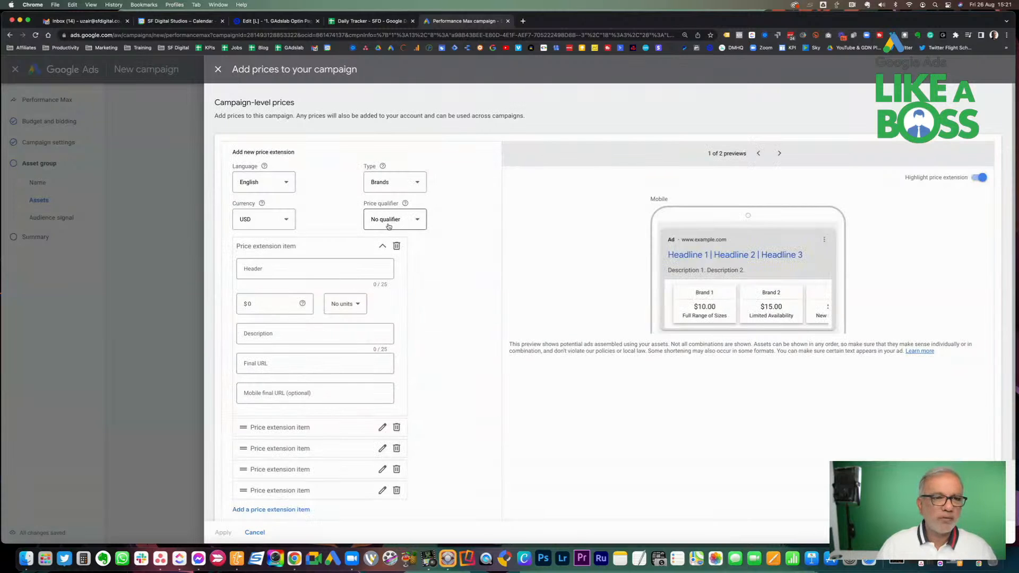
{"action": "left_click", "coordinate": [414, 224]}
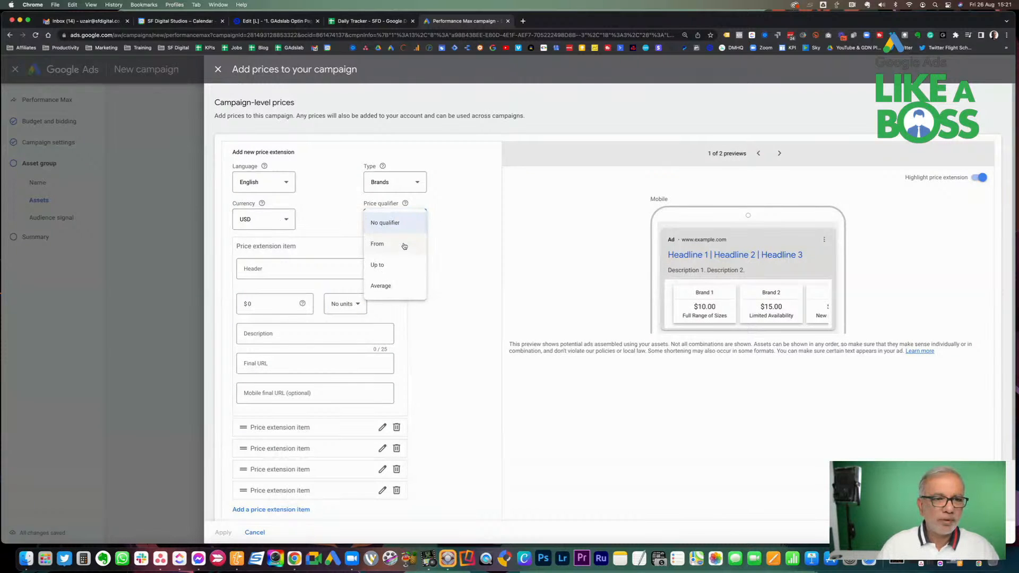
{"action": "left_click", "coordinate": [405, 244]}
{"action": "left_click", "coordinate": [284, 267]}
{"action": "type", "text": "Coaching"}
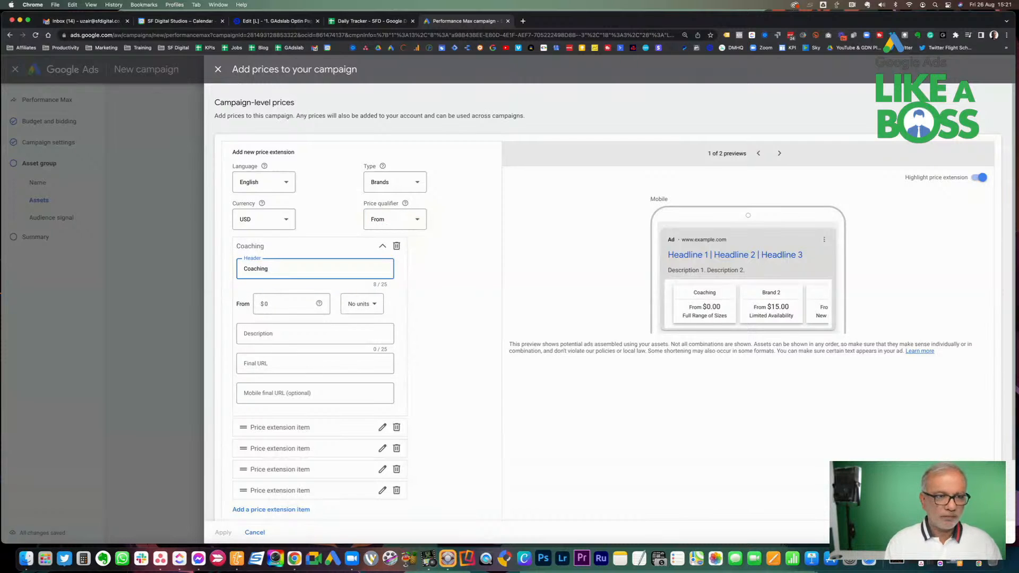
{"action": "key", "text": "Tab"}
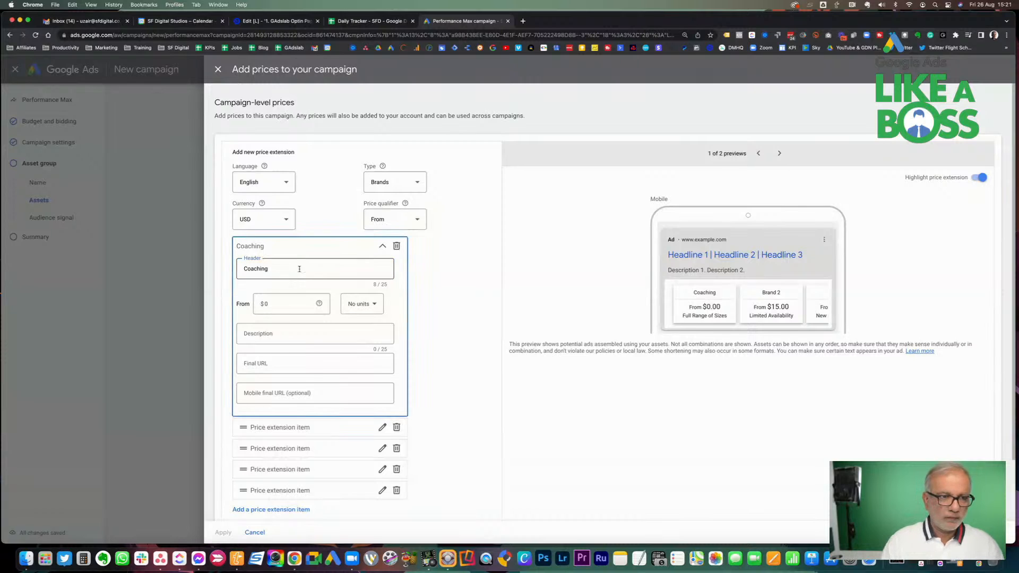
{"action": "left_click", "coordinate": [244, 269]}
{"action": "type", "text": "Google Ads"}
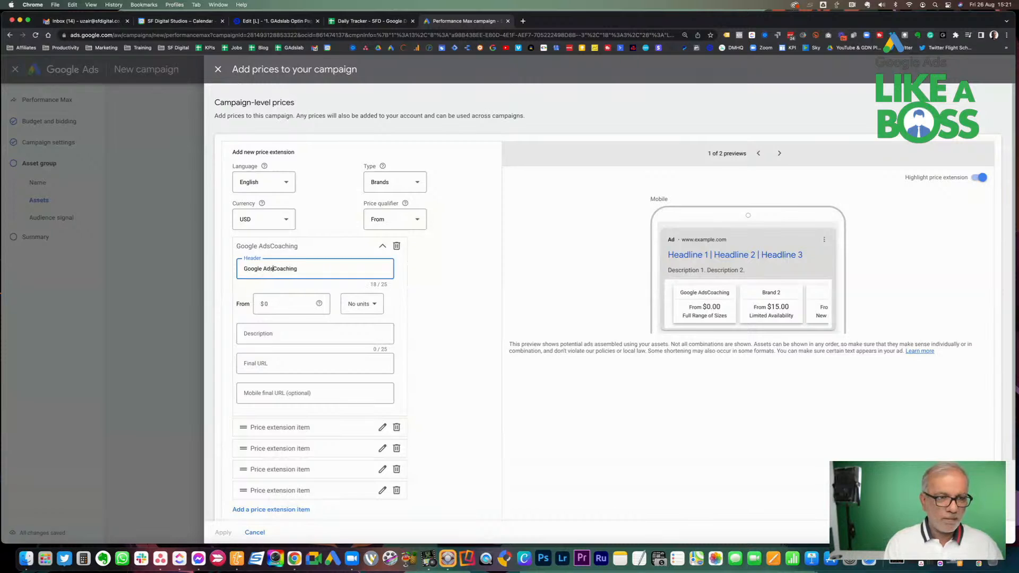
Give the price item an amount of $100 and the description "The Best Coaching Program", then discard the price extension.
{"action": "left_click", "coordinate": [268, 304]}
{"action": "key", "text": "BackSpace"}
{"action": "type", "text": "100"}
{"action": "key", "text": "Tab"}
{"action": "left_click", "coordinate": [276, 334]}
{"action": "type", "text": "The Best"}
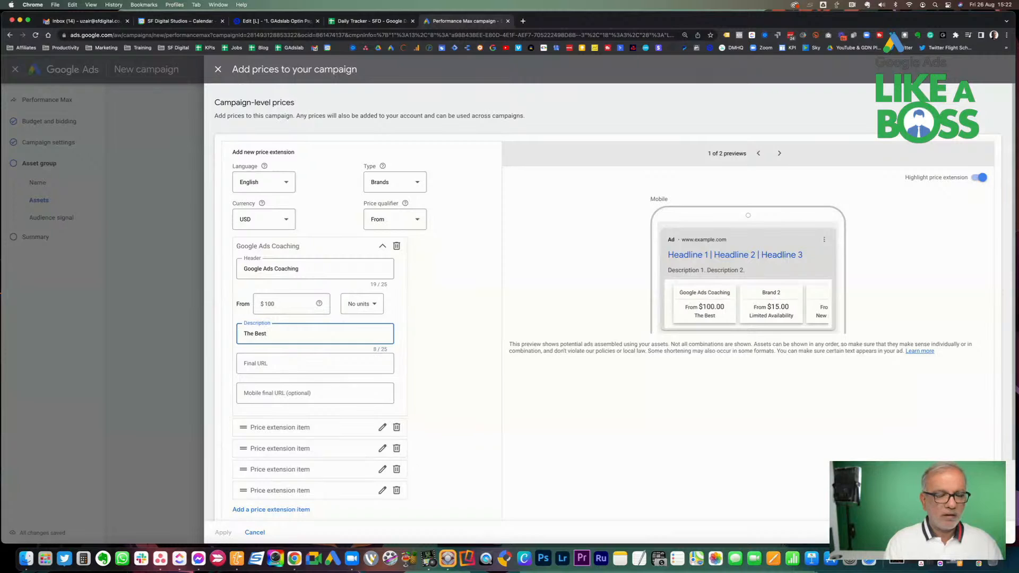
{"action": "type", "text": " Coaching Pr"}
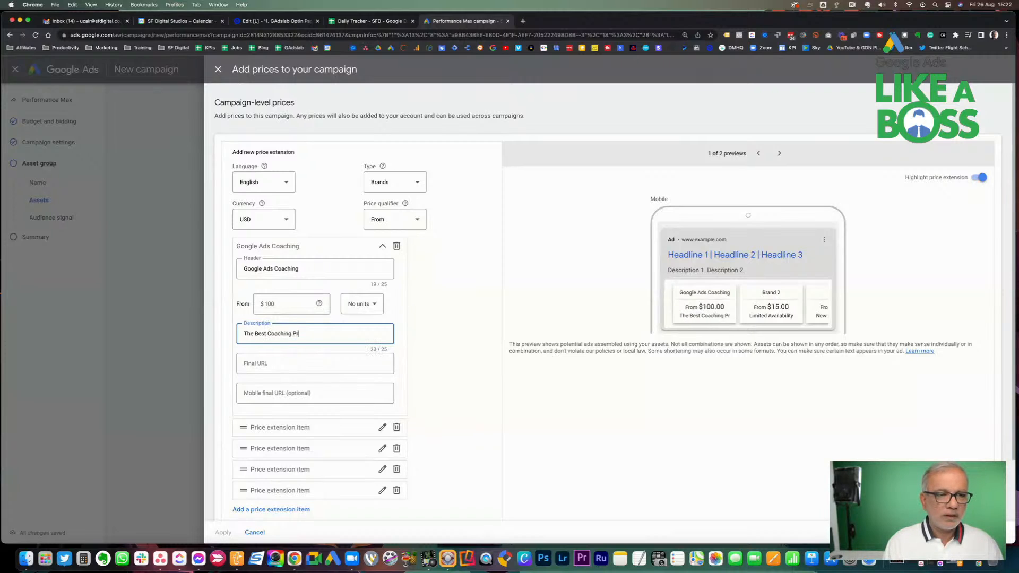
{"action": "type", "text": "ogrma"}
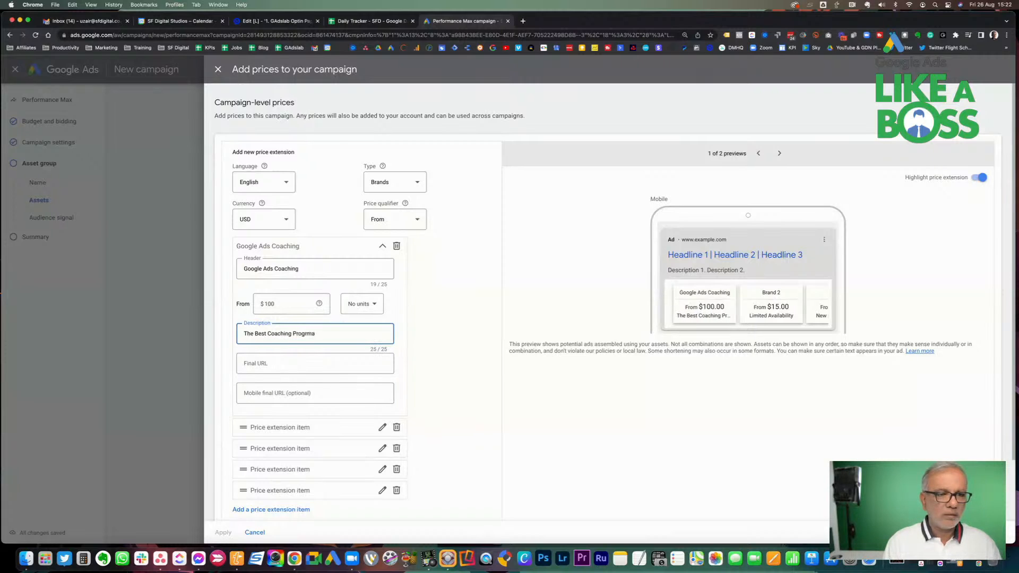
{"action": "key", "text": "BackSpace"}
{"action": "key", "text": "BackSpace"}
{"action": "type", "text": "am"}
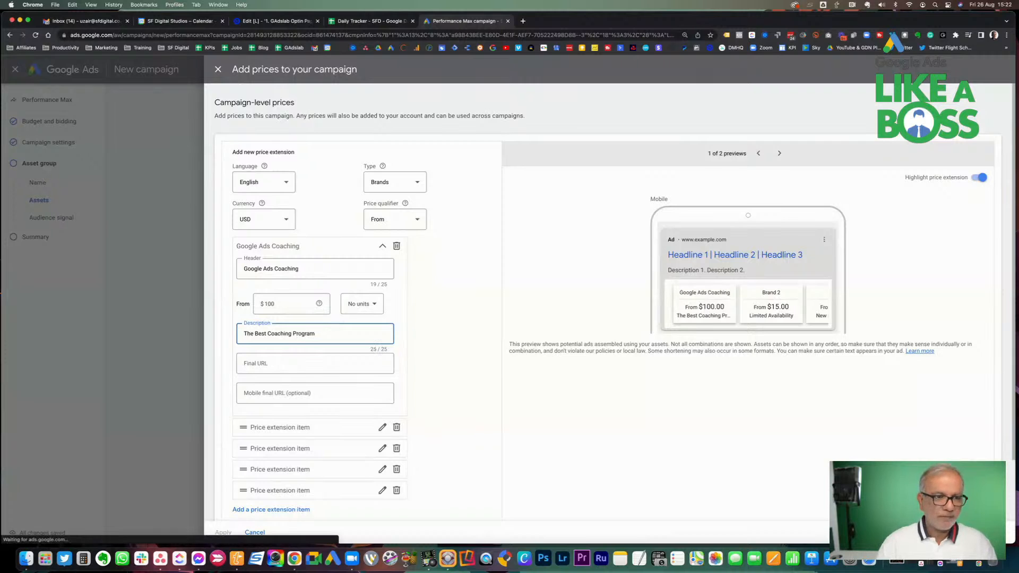
{"action": "scroll", "coordinate": [289, 363], "scroll_direction": "down", "scroll_amount": 3}
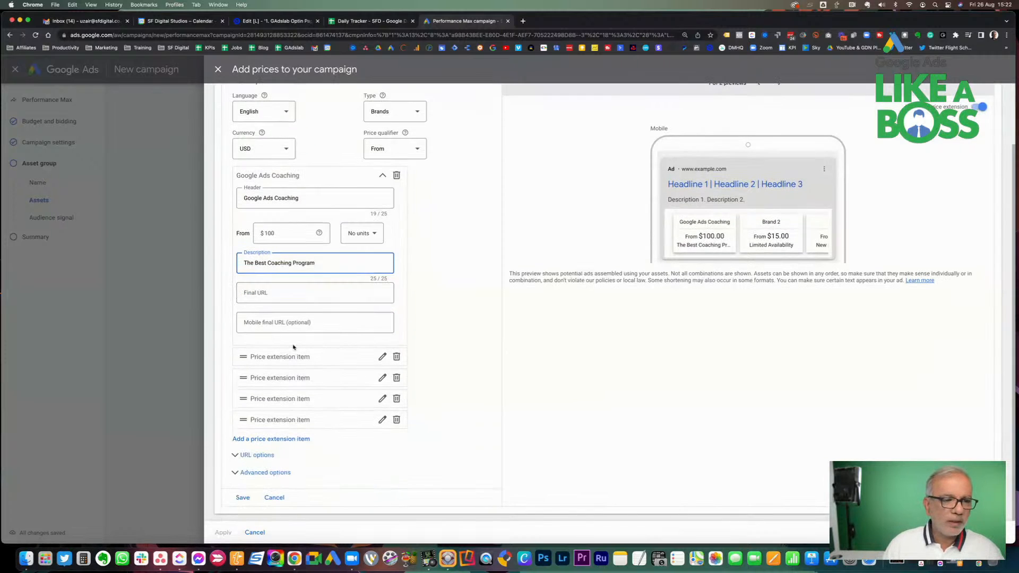
{"action": "left_click", "coordinate": [274, 497]}
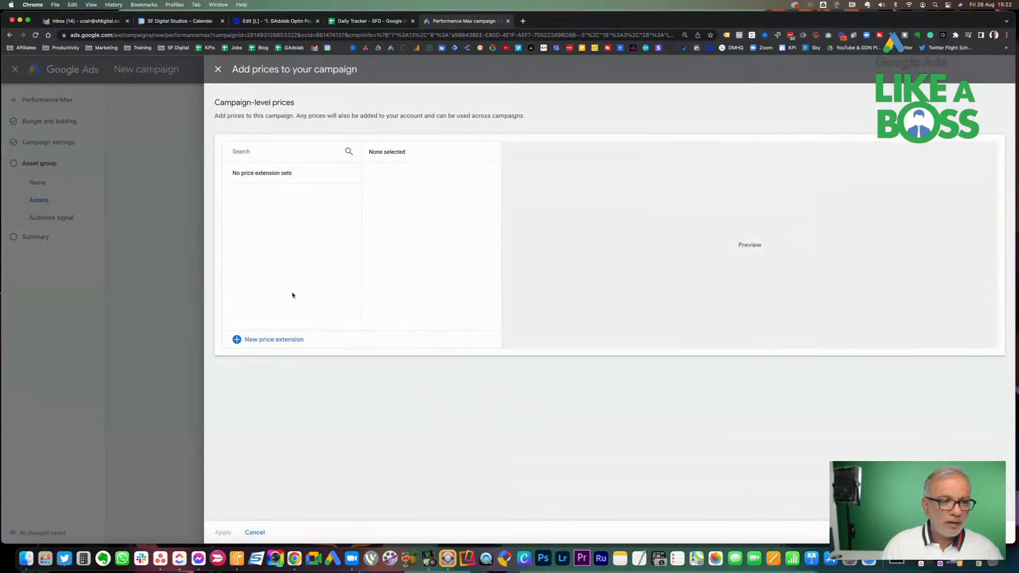
{"action": "left_click", "coordinate": [255, 533]}
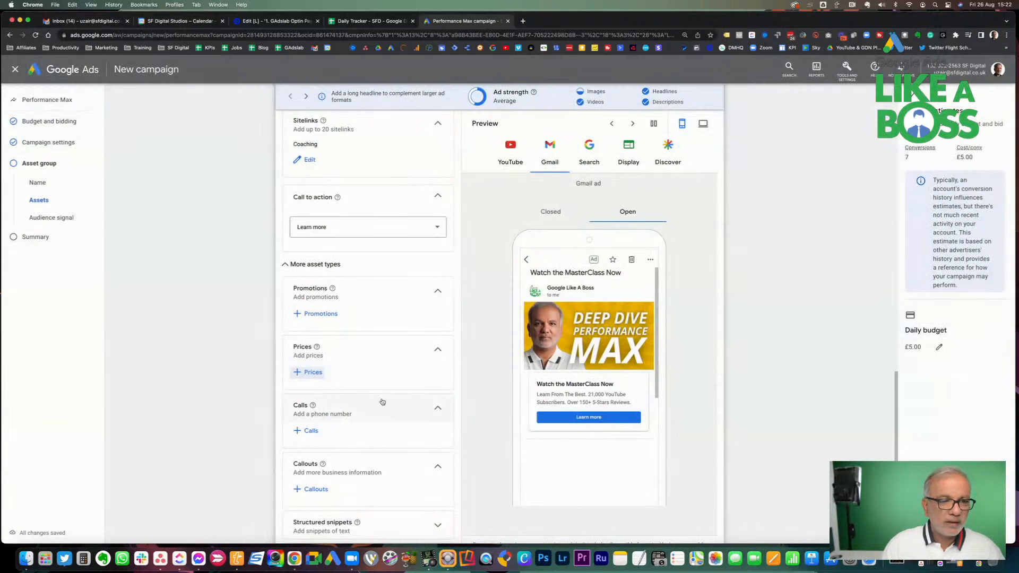
Review the fields for adding callouts to the campaign, leaving without creating any callout.
{"action": "scroll", "coordinate": [380, 401], "scroll_direction": "down", "scroll_amount": 3}
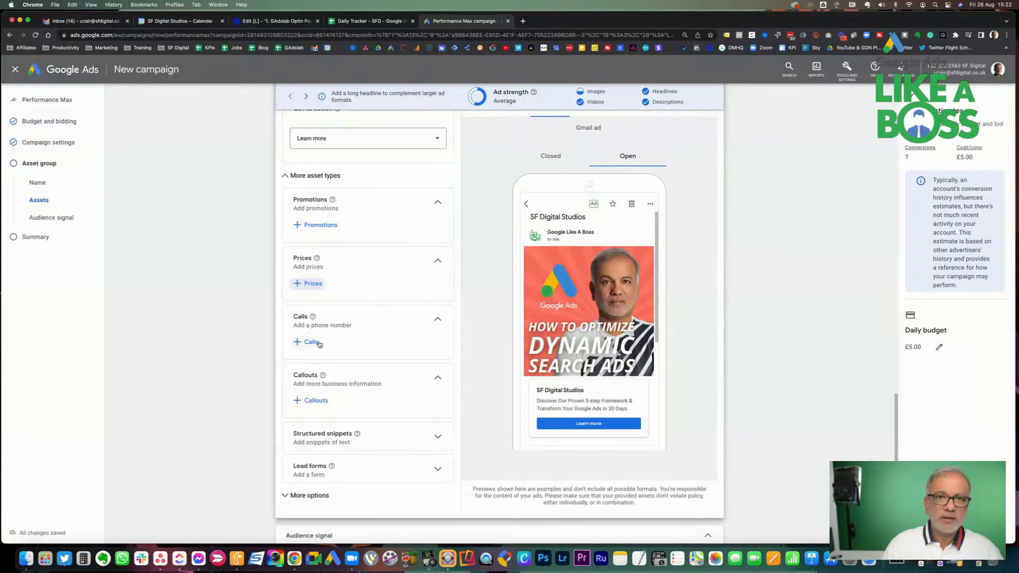
{"action": "scroll", "coordinate": [319, 344], "scroll_direction": "down", "scroll_amount": 2}
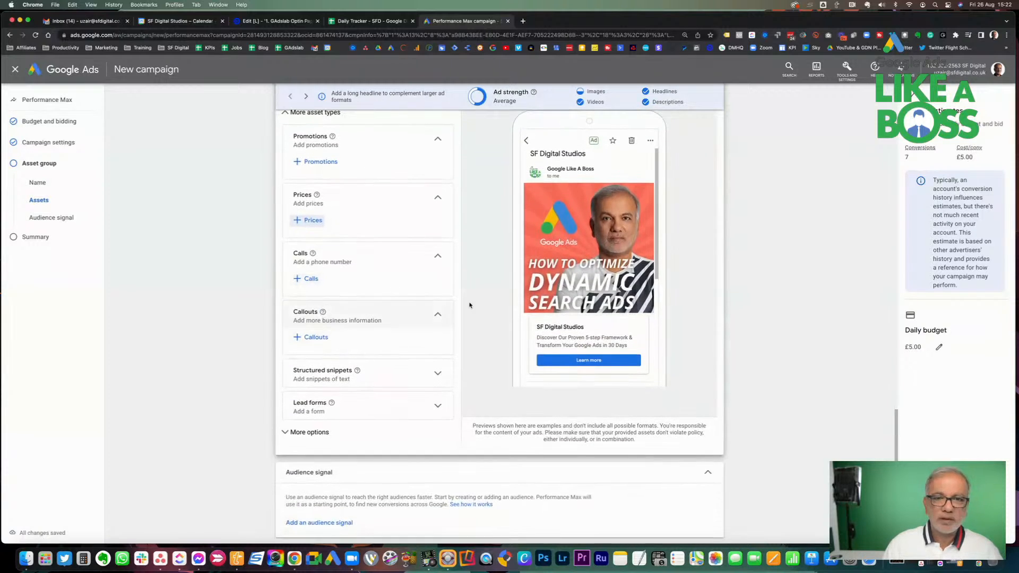
{"action": "left_click", "coordinate": [312, 338]}
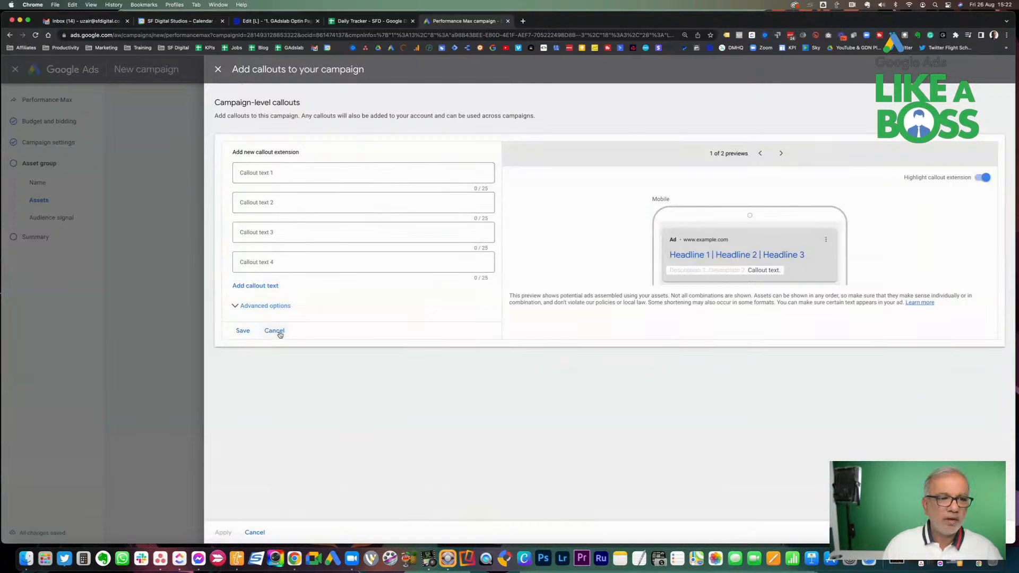
{"action": "left_click", "coordinate": [274, 330]}
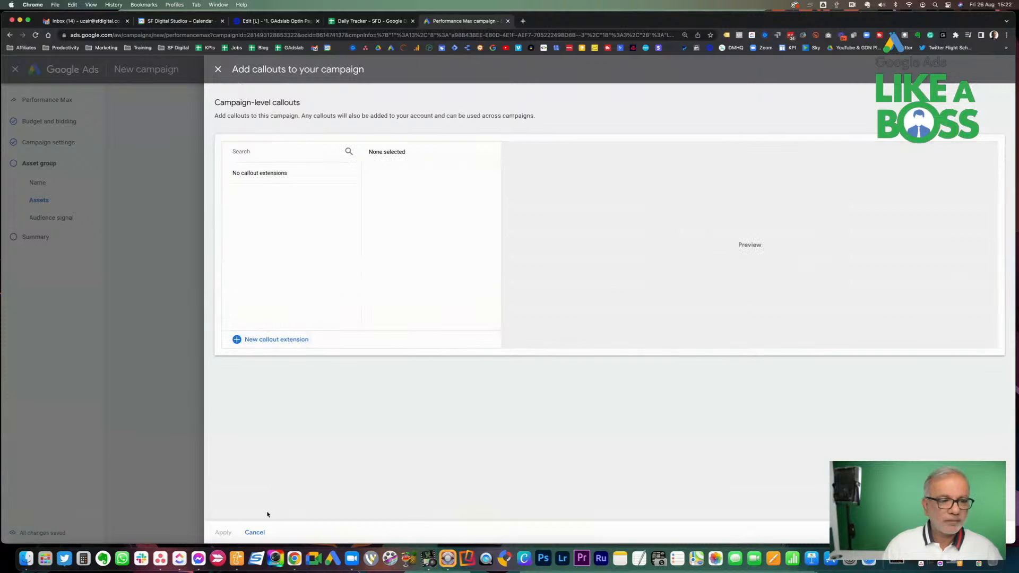
{"action": "left_click", "coordinate": [254, 533]}
Set the ad's display path to "Google_Ads" and "Coaching" in the additional URL options.
{"action": "scroll", "coordinate": [381, 354], "scroll_direction": "down", "scroll_amount": 3}
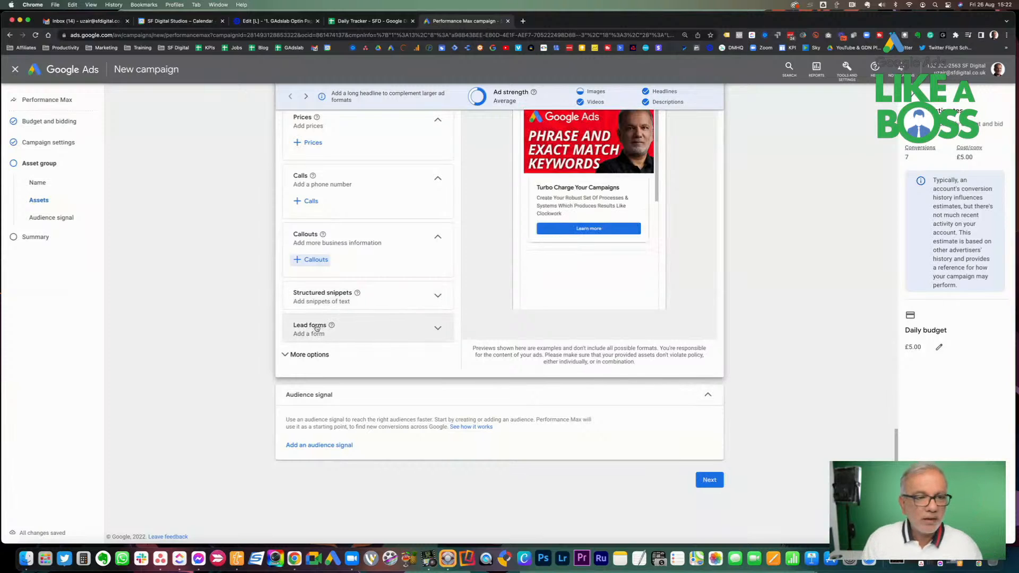
{"action": "left_click", "coordinate": [308, 353]}
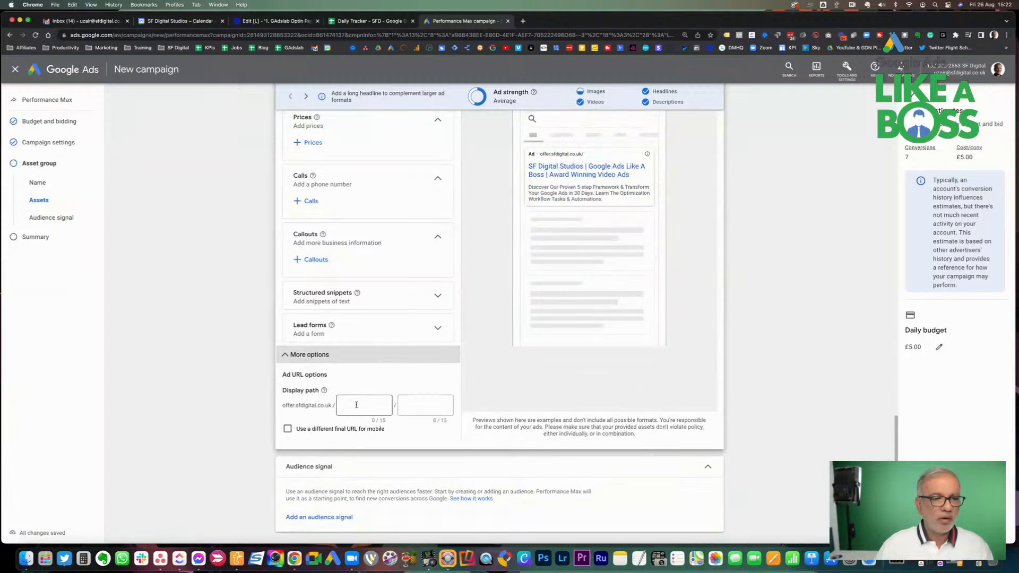
{"action": "left_click", "coordinate": [356, 405]}
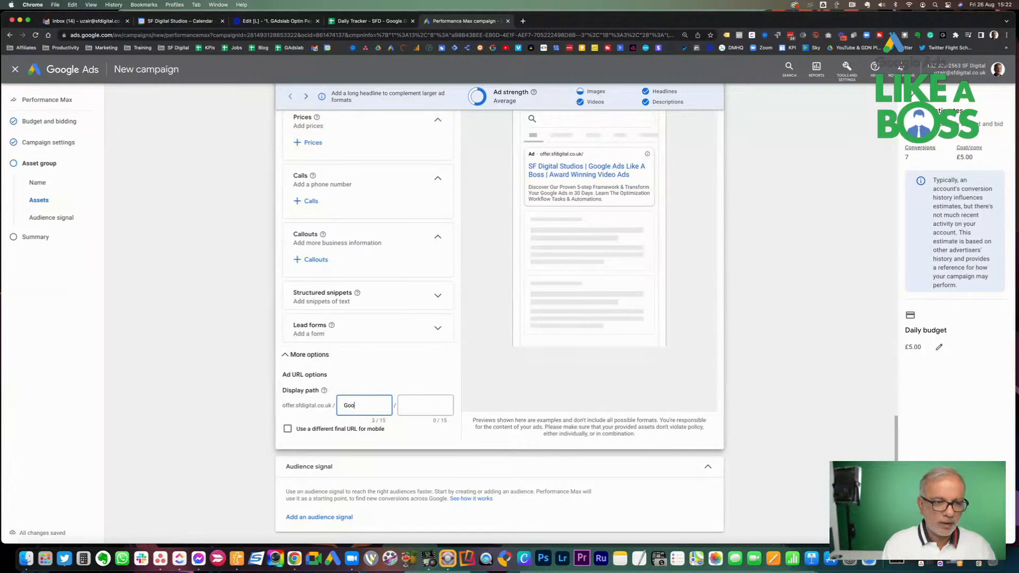
{"action": "type", "text": "Google_Ads"}
{"action": "key", "text": "Tab"}
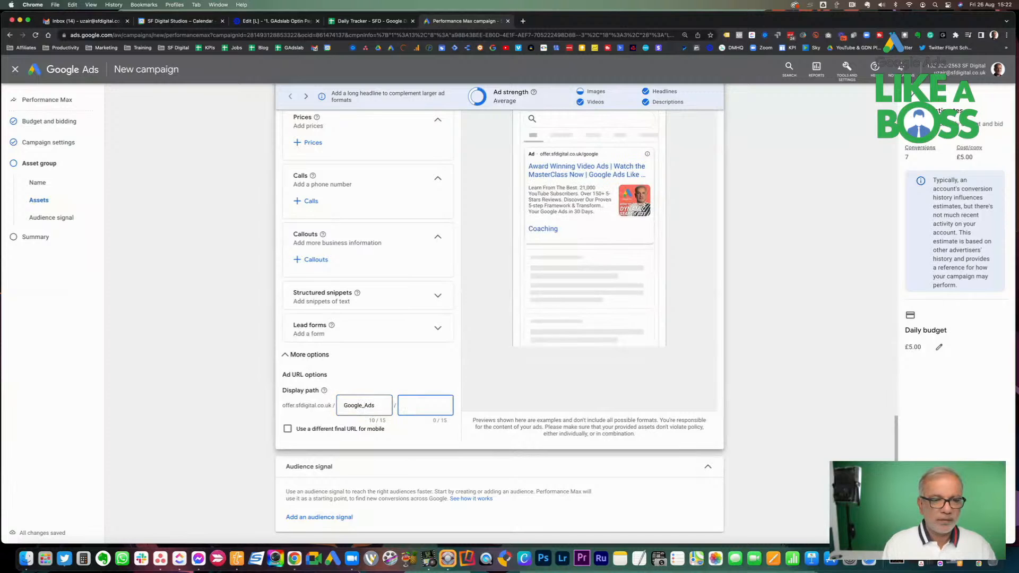
{"action": "type", "text": "Coaching"}
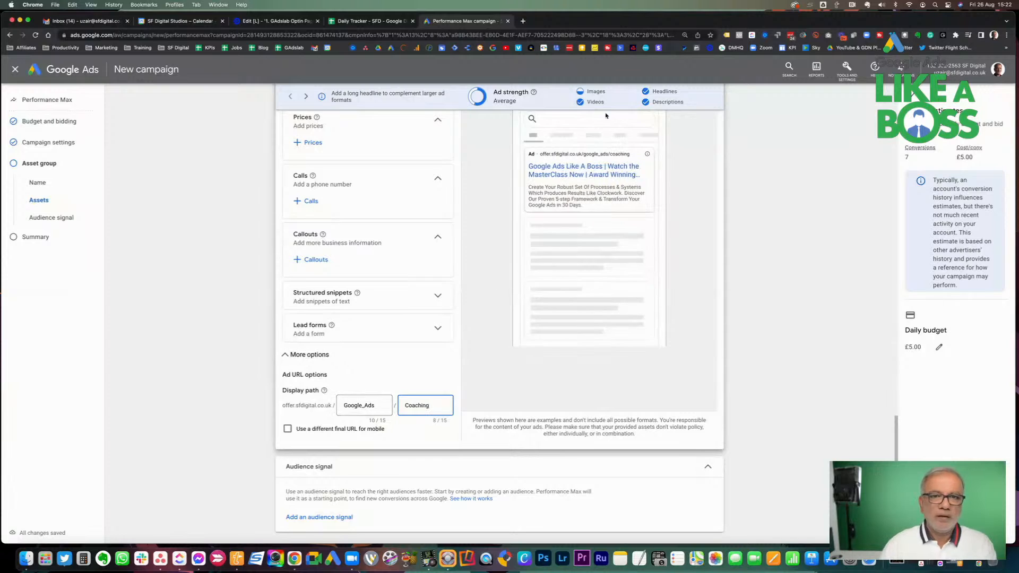
Compare the display path entries with the URL shown in the search ad preview.
{"action": "left_click_drag", "start_coordinate": [583, 154], "coordinate": [628, 155]}
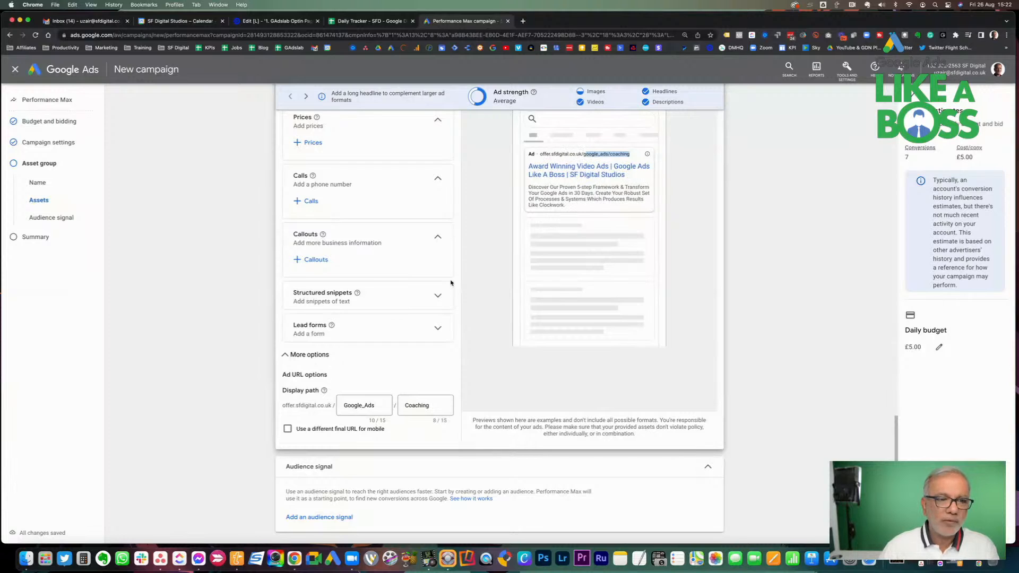
{"action": "left_click_drag", "start_coordinate": [282, 390], "coordinate": [301, 391]}
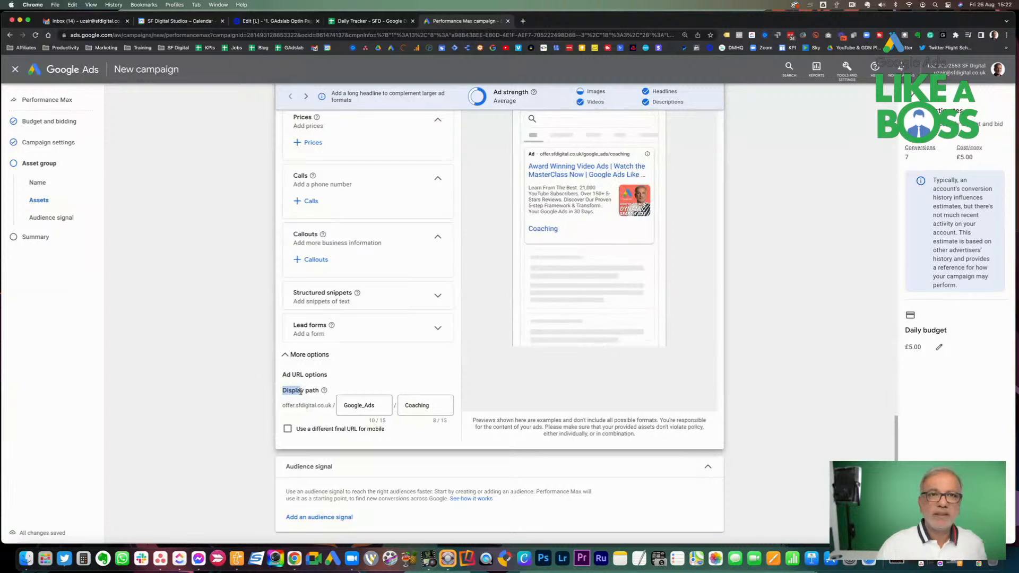
{"action": "left_click_drag", "start_coordinate": [350, 406], "coordinate": [433, 407]}
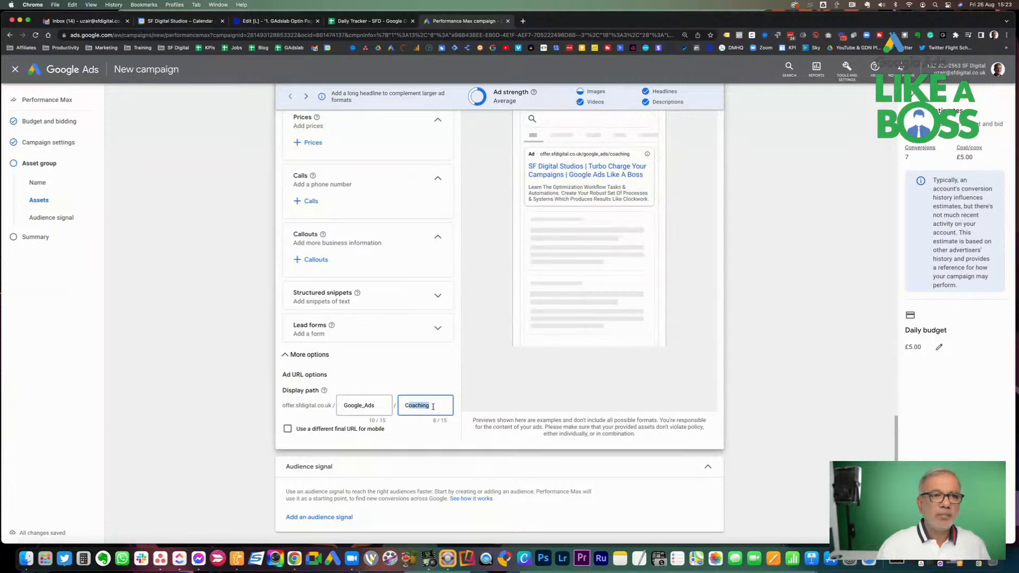
{"action": "left_click_drag", "start_coordinate": [539, 154], "coordinate": [631, 156]}
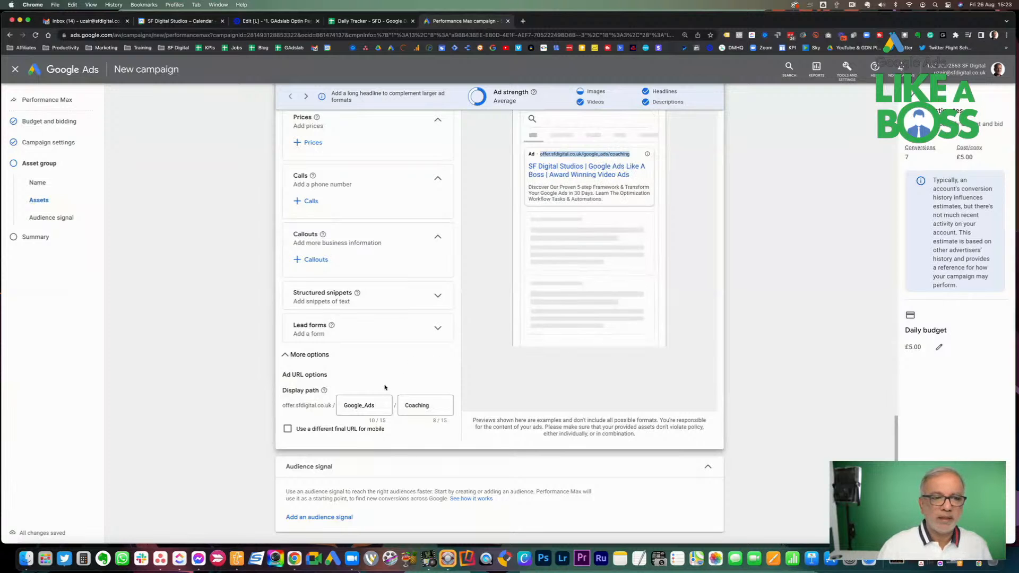
Return to the image and video assets and preview the desktop ads for YouTube, Gmail, Search and Display.
{"action": "scroll", "coordinate": [384, 387], "scroll_direction": "down", "scroll_amount": 3}
{"action": "scroll", "coordinate": [385, 335], "scroll_direction": "up", "scroll_amount": 15}
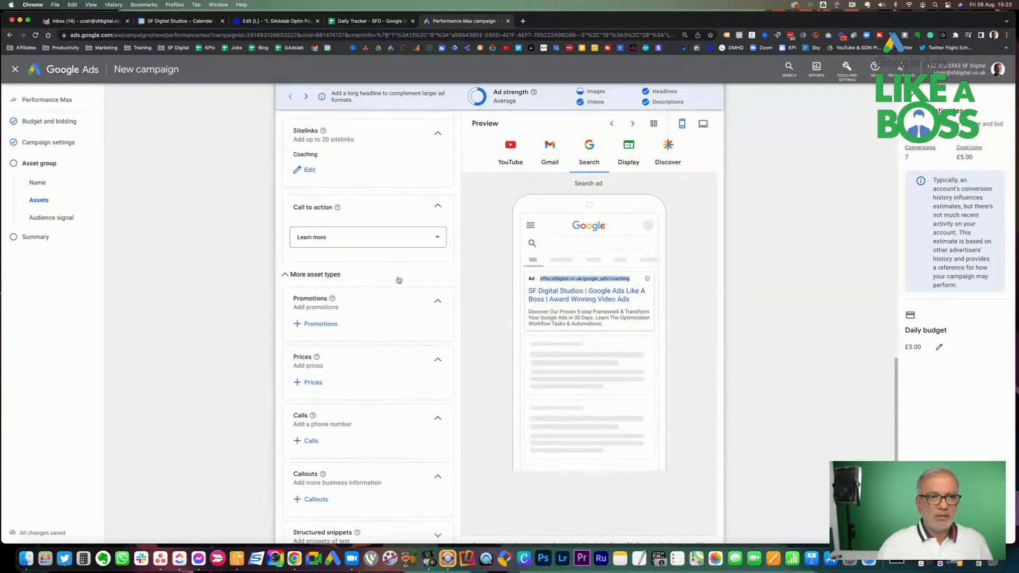
{"action": "scroll", "coordinate": [399, 280], "scroll_direction": "up", "scroll_amount": 3}
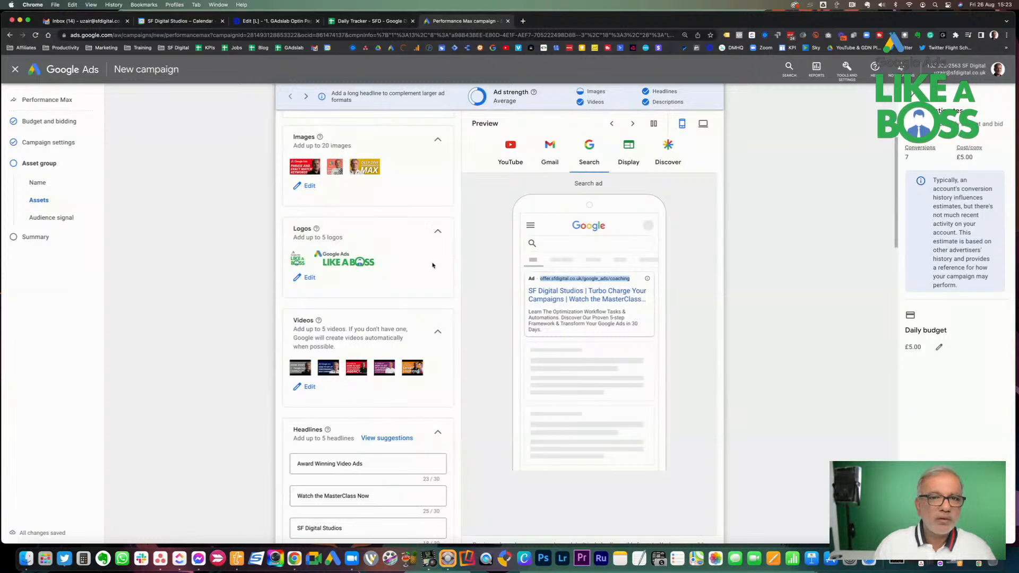
{"action": "left_click", "coordinate": [705, 123]}
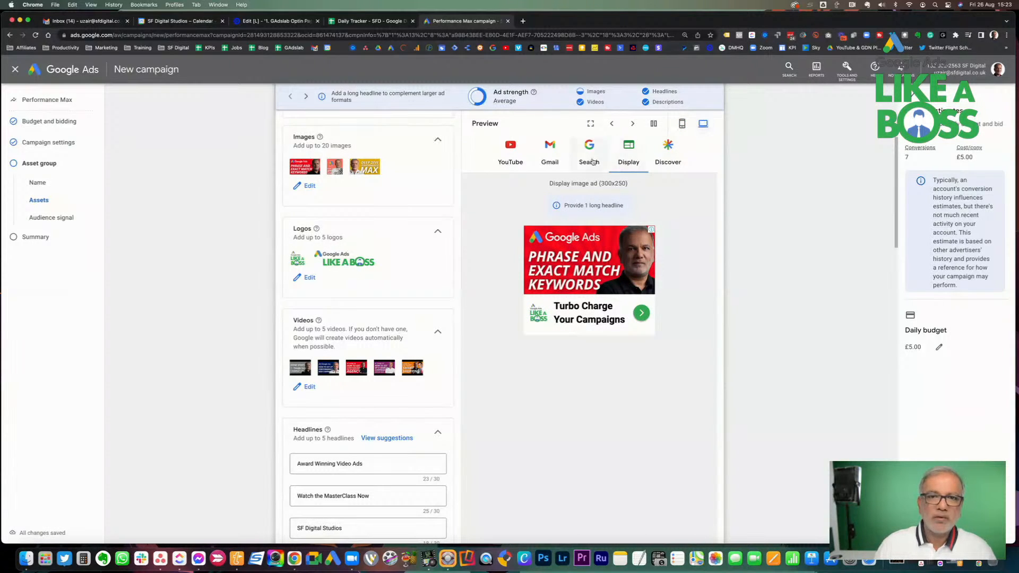
{"action": "left_click", "coordinate": [509, 155]}
{"action": "left_click", "coordinate": [544, 158]}
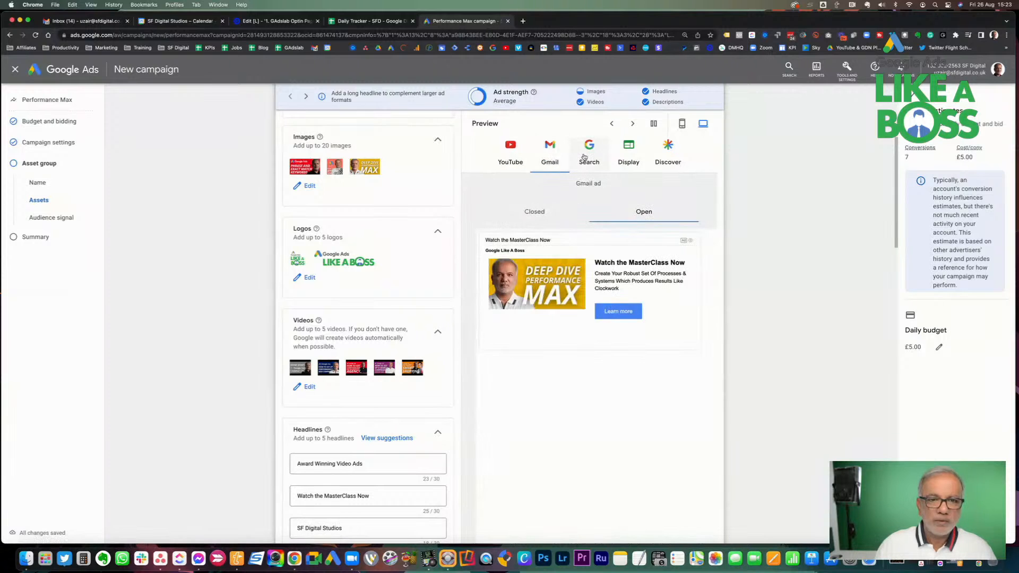
{"action": "left_click", "coordinate": [584, 157]}
{"action": "left_click", "coordinate": [627, 159]}
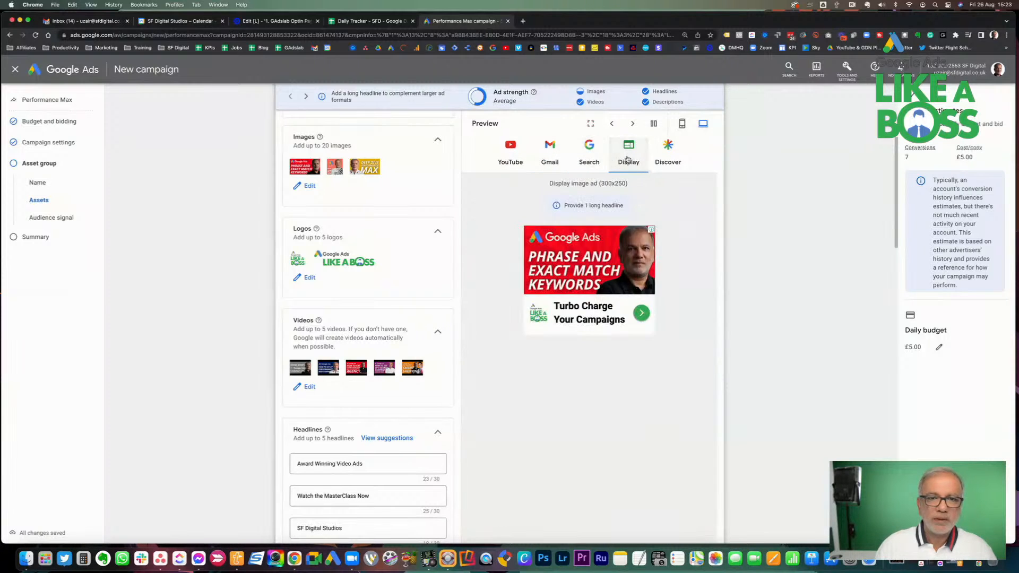
Preview the Discover ad and the mobile version of the YouTube ad.
{"action": "left_click", "coordinate": [670, 159]}
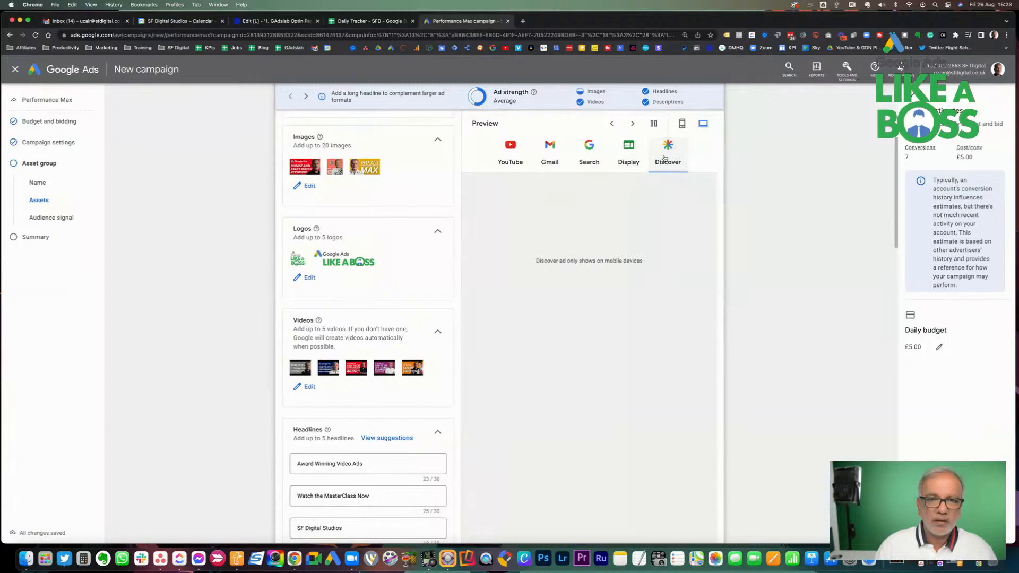
{"action": "left_click", "coordinate": [682, 123]}
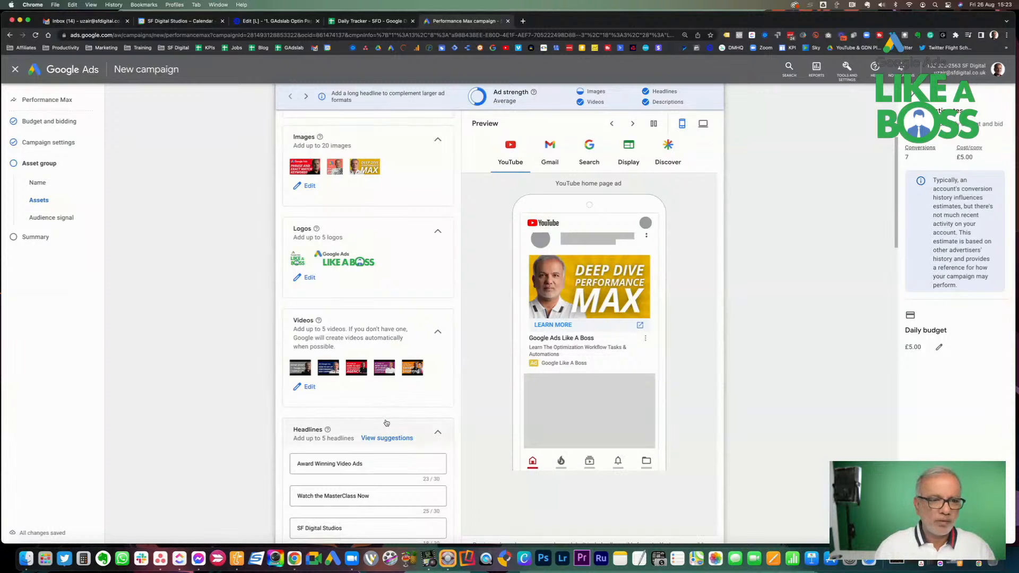
Start a new audience signal for the asset group and include the existing Google Ads custom segment.
{"action": "scroll", "coordinate": [385, 422], "scroll_direction": "down", "scroll_amount": 5}
{"action": "scroll", "coordinate": [386, 422], "scroll_direction": "down", "scroll_amount": 15}
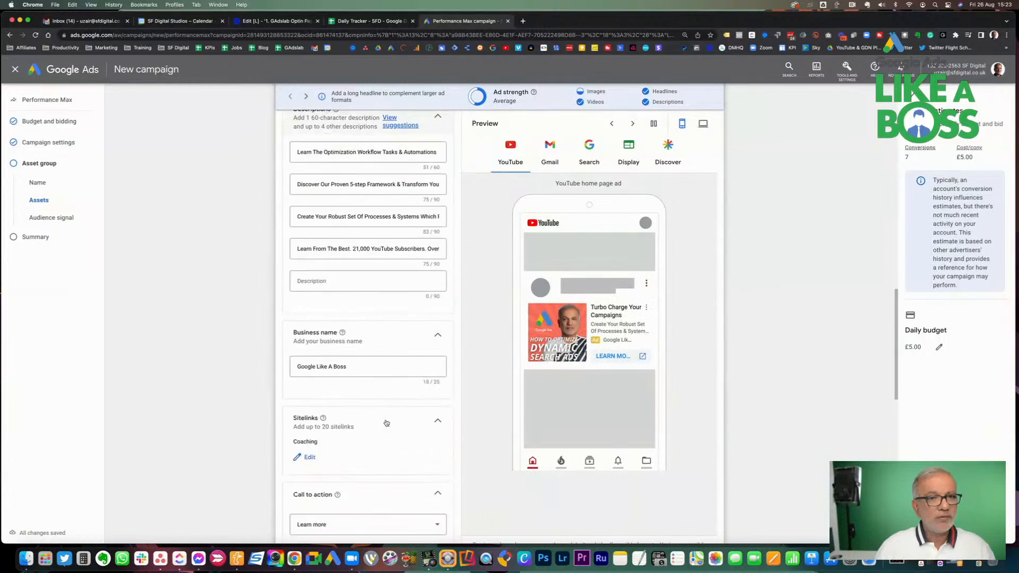
{"action": "scroll", "coordinate": [385, 422], "scroll_direction": "down", "scroll_amount": 3}
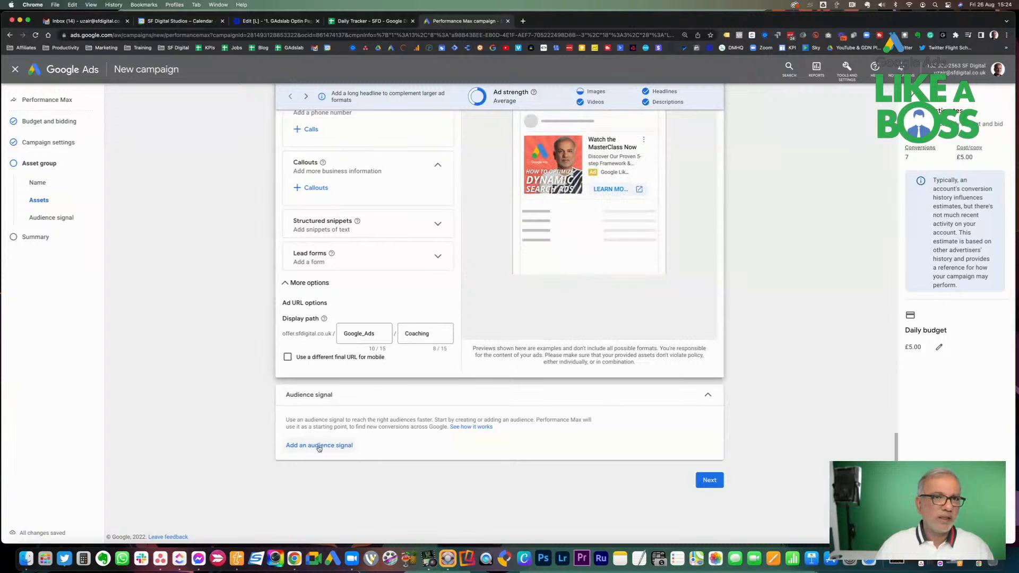
{"action": "left_click", "coordinate": [319, 447]}
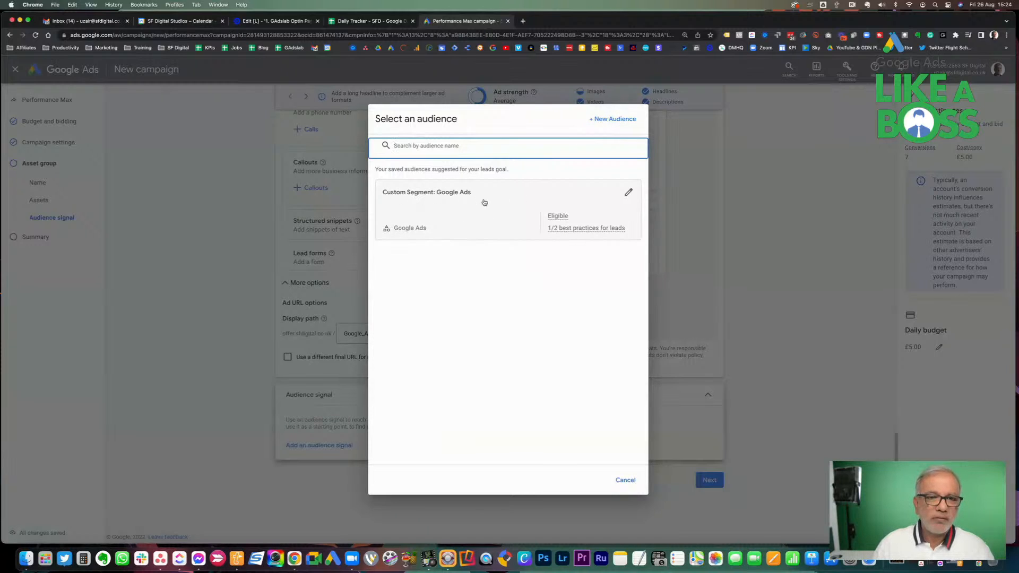
{"action": "left_click", "coordinate": [608, 119]}
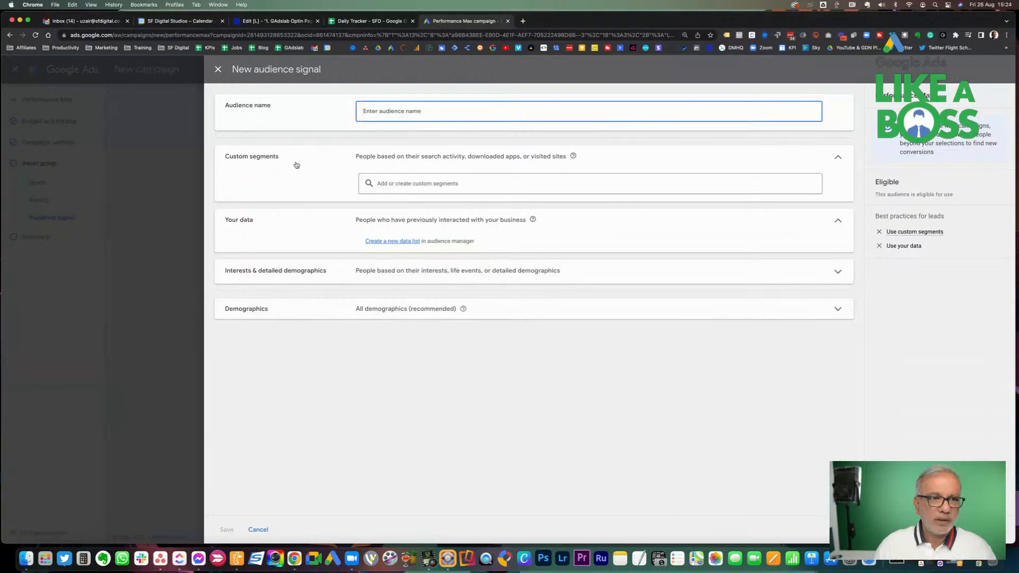
{"action": "left_click", "coordinate": [397, 183]}
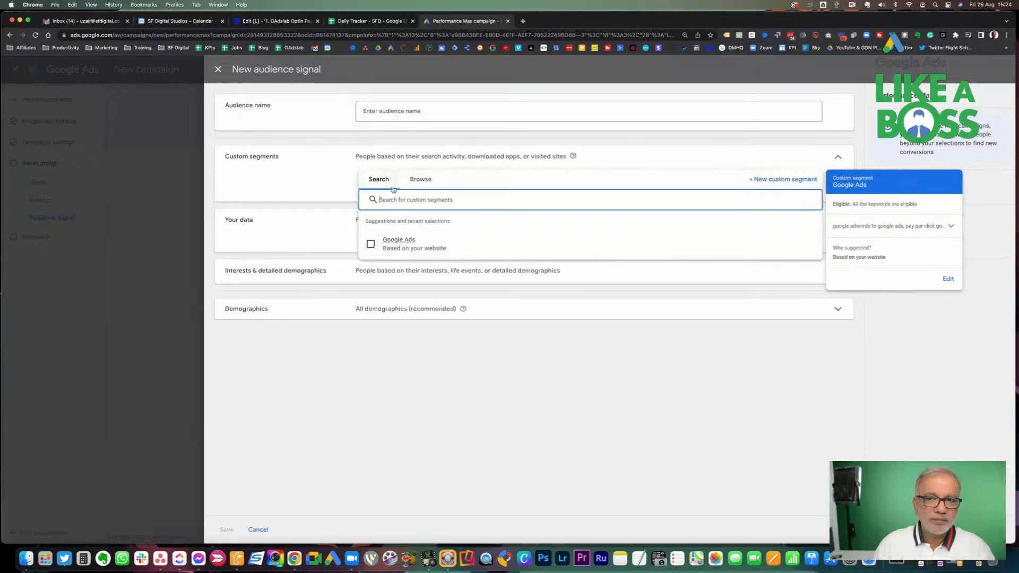
{"action": "left_click", "coordinate": [419, 180]}
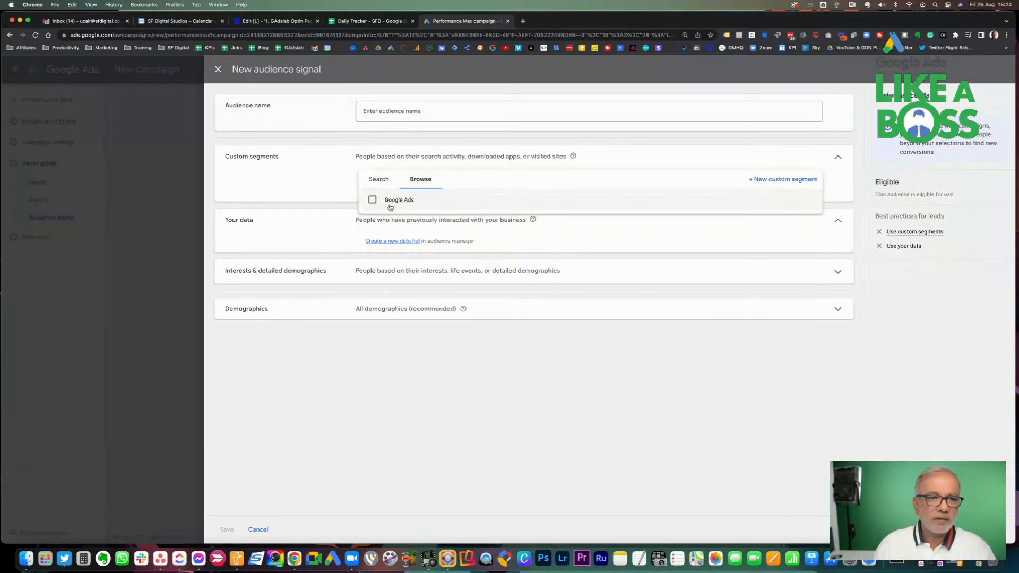
{"action": "left_click", "coordinate": [379, 181]}
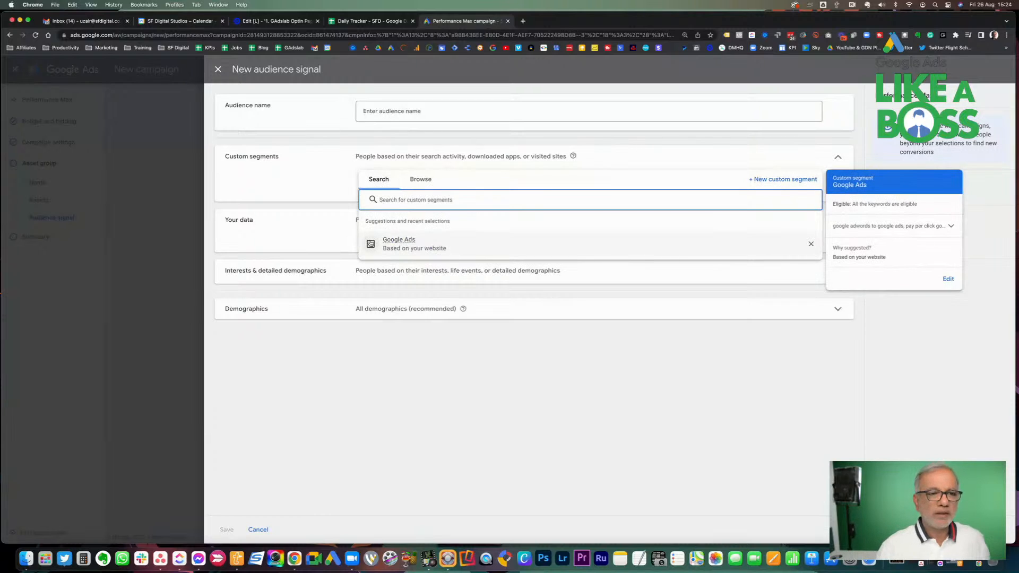
{"action": "left_click", "coordinate": [371, 245]}
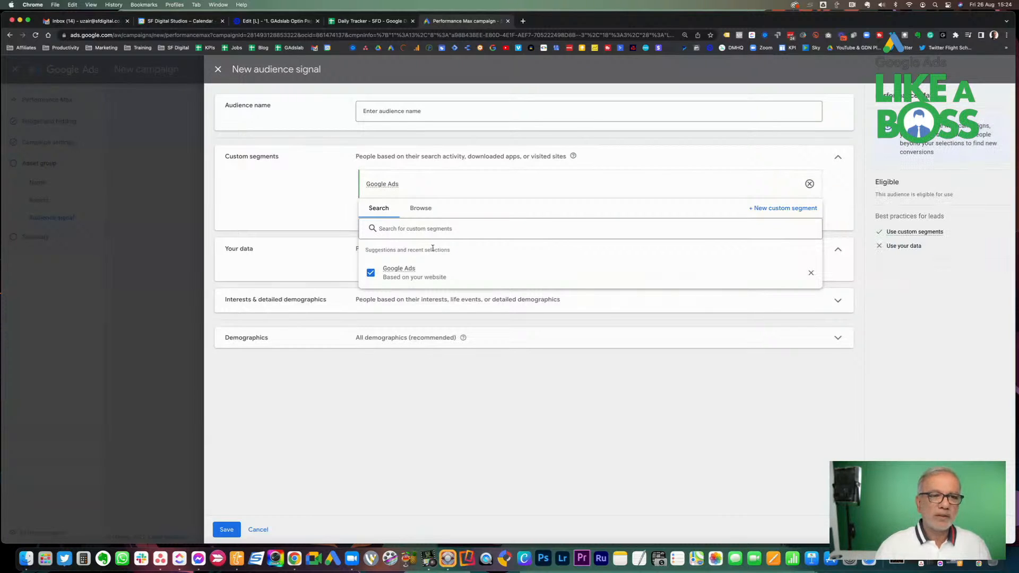
Start a new custom segment named "Pay Per Click" for people who searched for any of its terms on Google.
{"action": "left_click", "coordinate": [768, 208]}
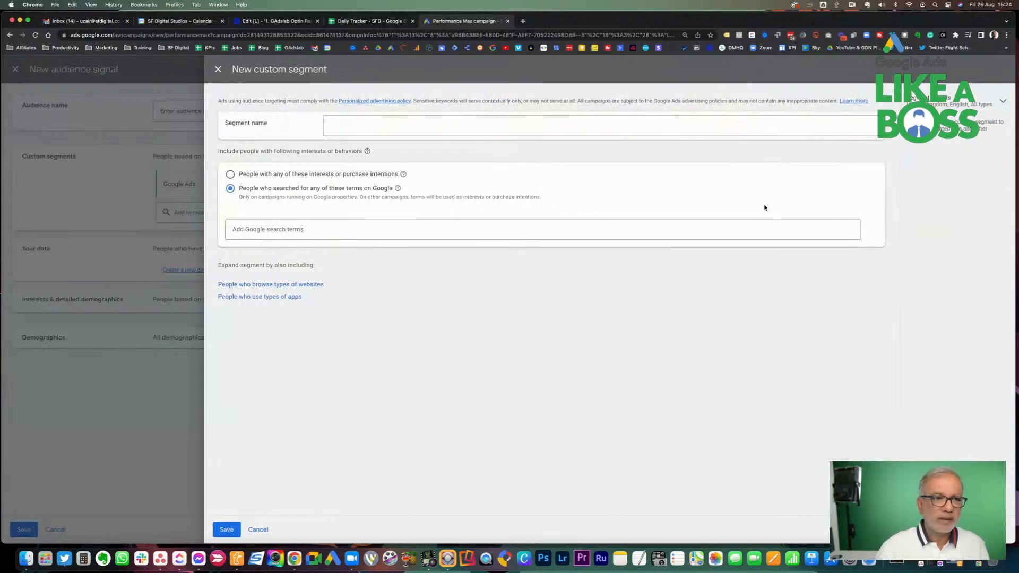
{"action": "left_click", "coordinate": [382, 125]}
{"action": "type", "text": "Pay Per Click"}
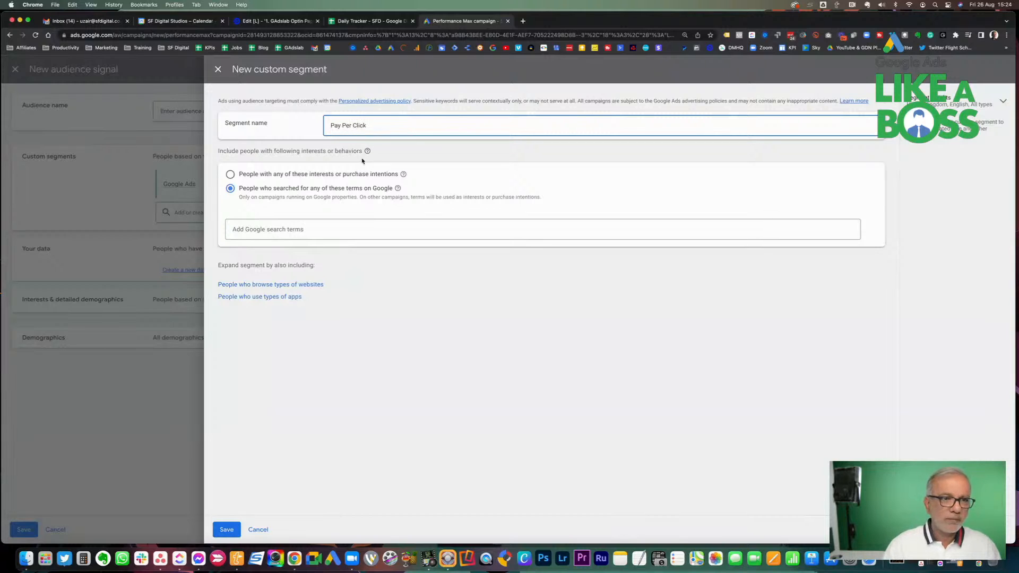
{"action": "left_click", "coordinate": [280, 176]}
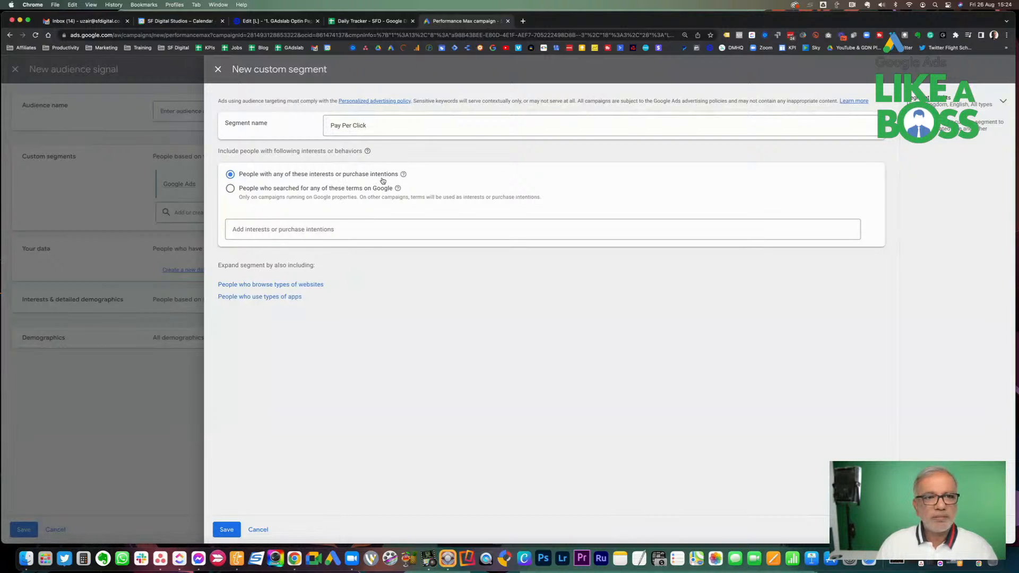
{"action": "left_click", "coordinate": [313, 189]}
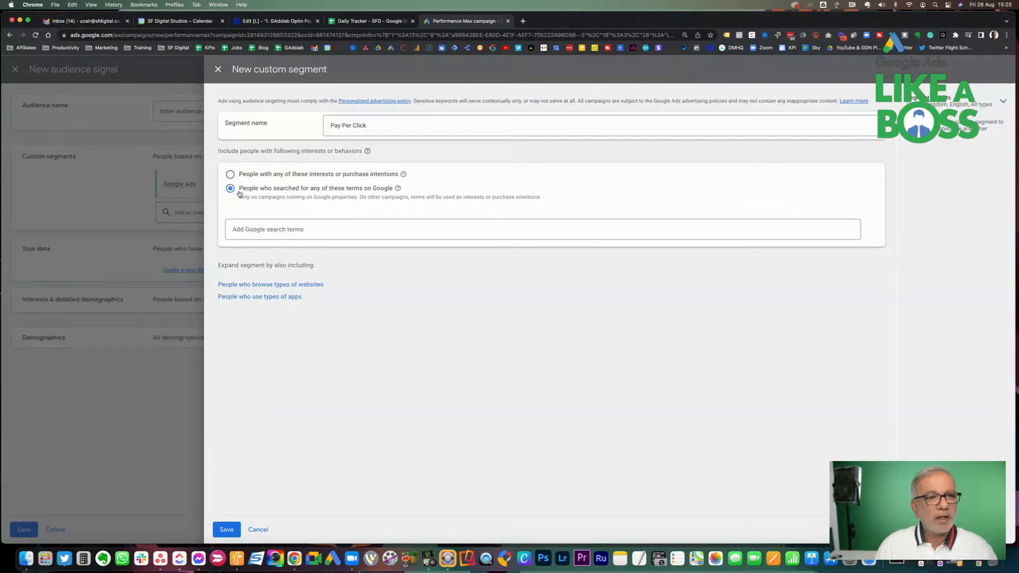
Add the Google search terms "Pay per click", "pay per click advertising" and "ppc" to the segment.
{"action": "left_click", "coordinate": [343, 228]}
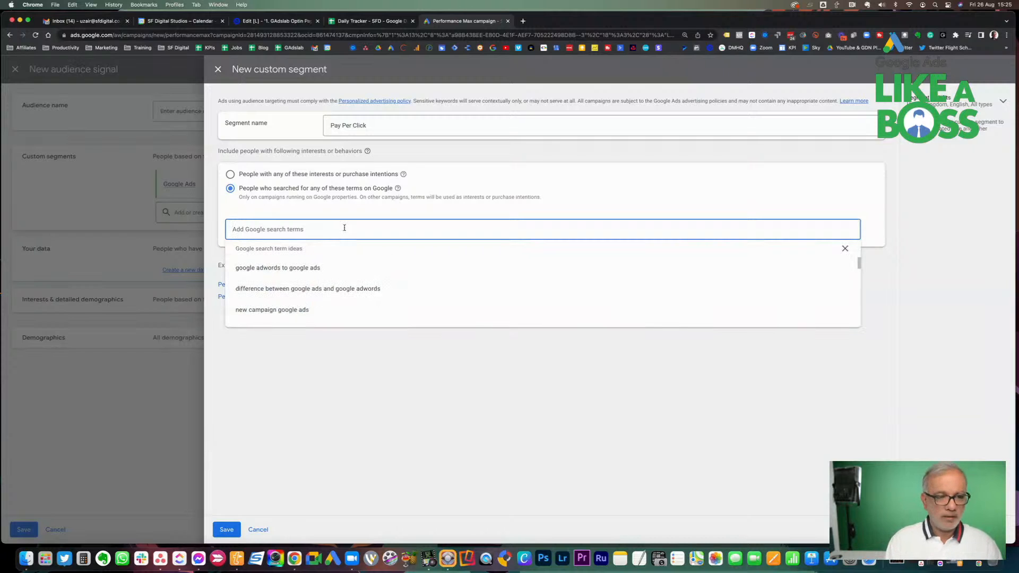
{"action": "type", "text": "Pay per cl"}
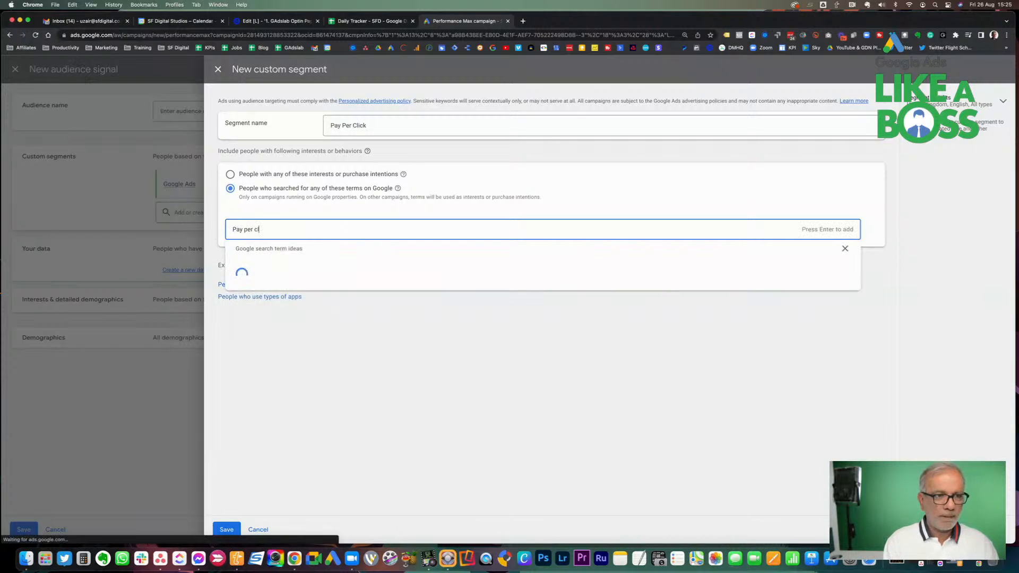
{"action": "type", "text": "ick"}
{"action": "key", "text": "Return"}
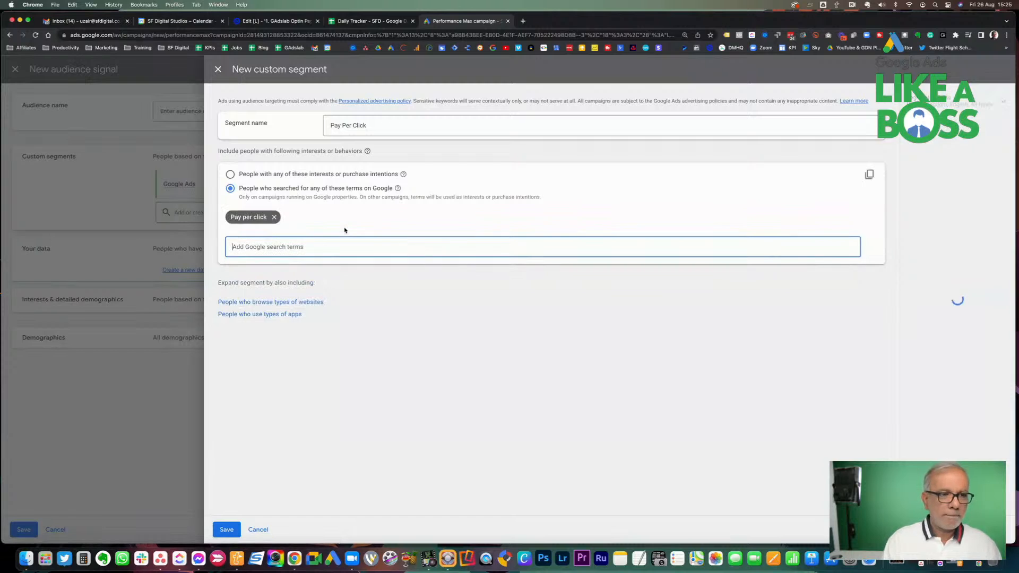
{"action": "type", "text": "pay"}
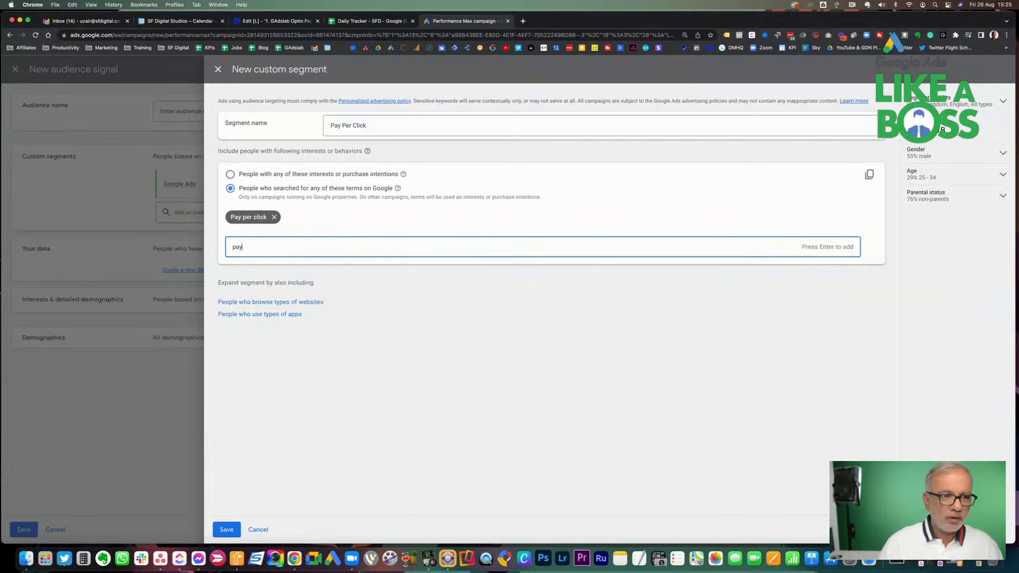
{"action": "type", "text": " per"}
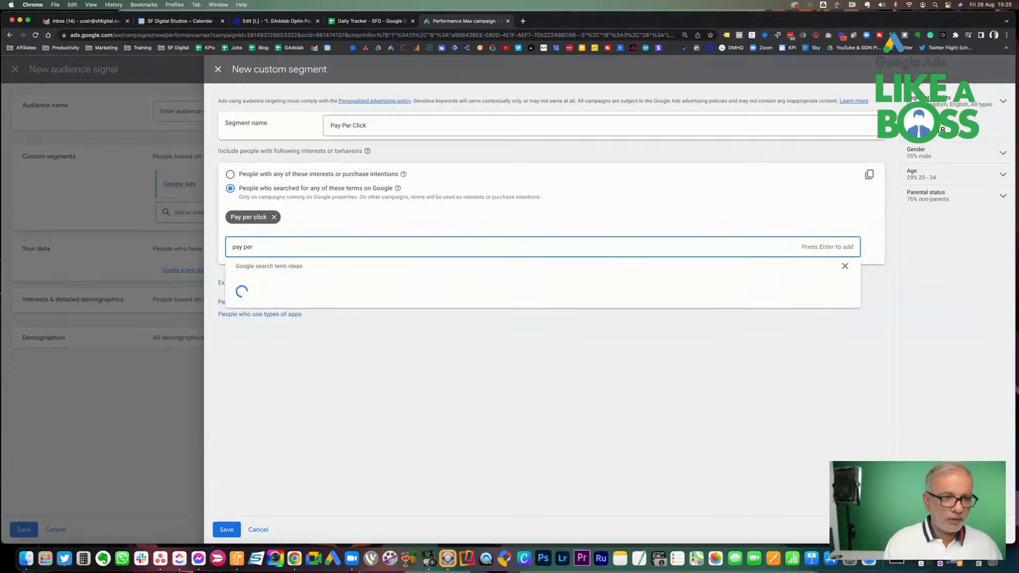
{"action": "type", "text": " click advers"}
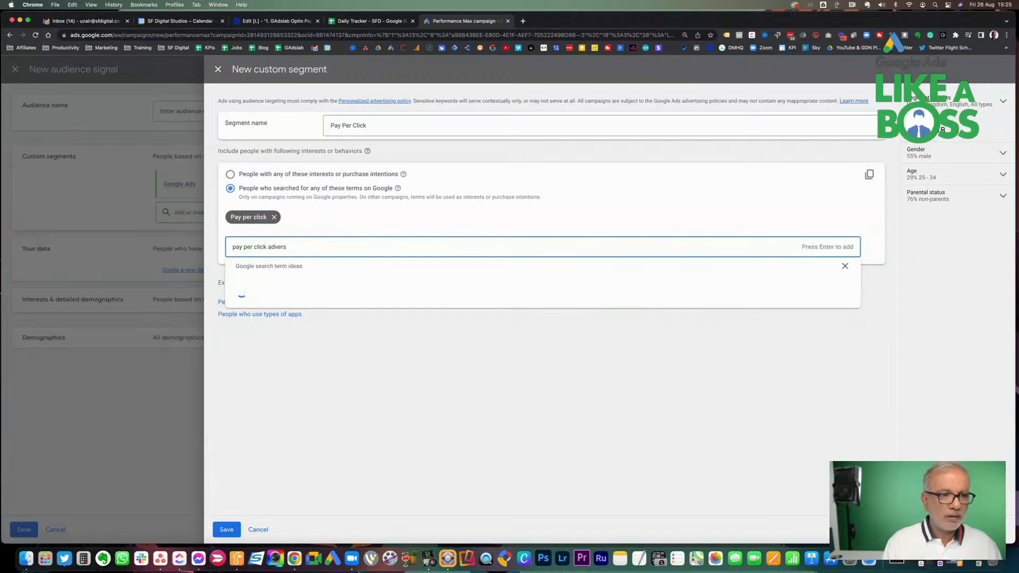
{"action": "key", "text": "BackSpace"}
{"action": "type", "text": "tising"}
{"action": "key", "text": "Return"}
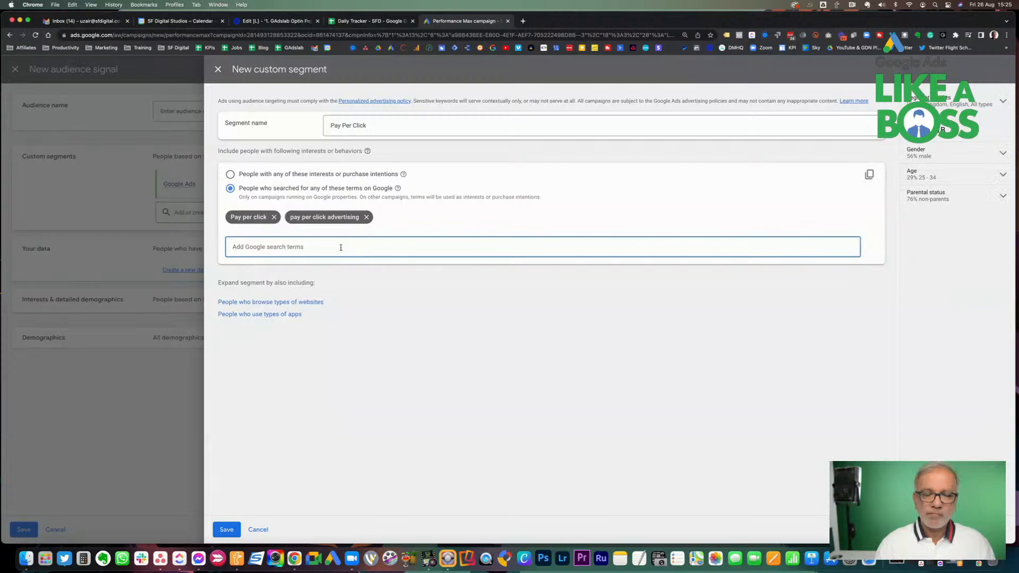
{"action": "type", "text": "ppc"}
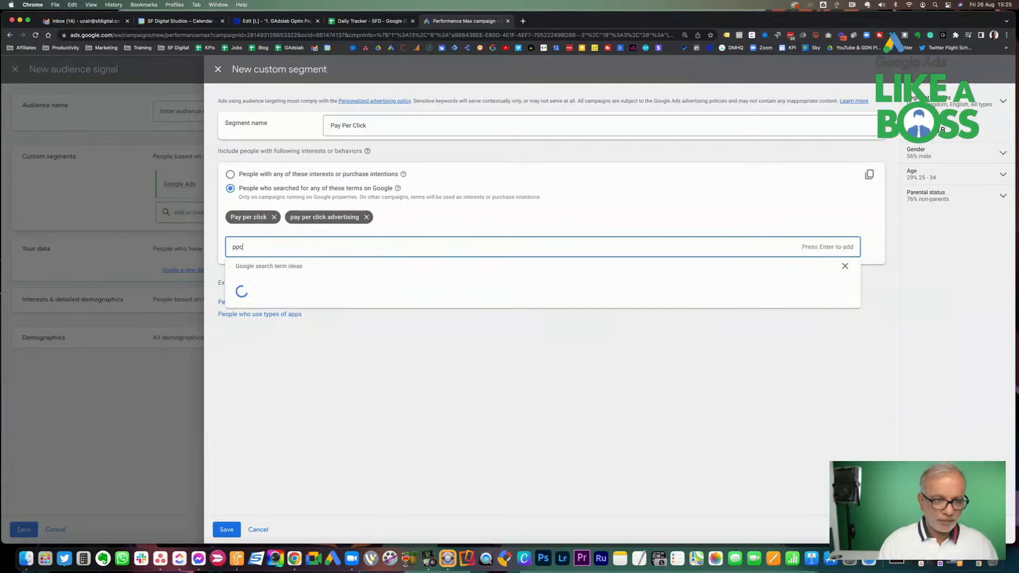
{"action": "key", "text": "Return"}
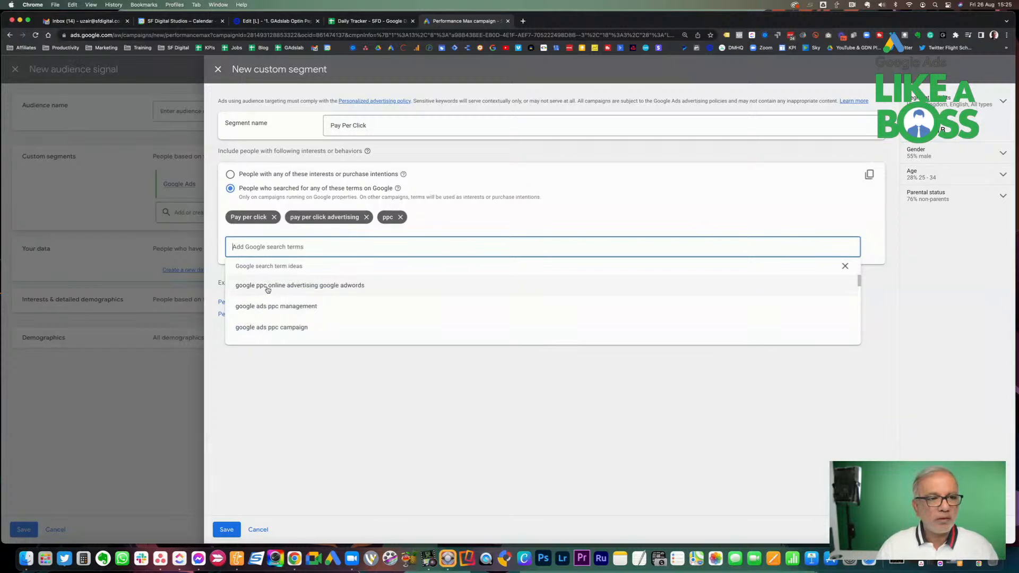
Add the suggested PPC search terms from "google ppc online advertising google adwords" through "adwords ppc online advertising" to the segment.
{"action": "left_click", "coordinate": [289, 287]}
{"action": "left_click", "coordinate": [284, 287]}
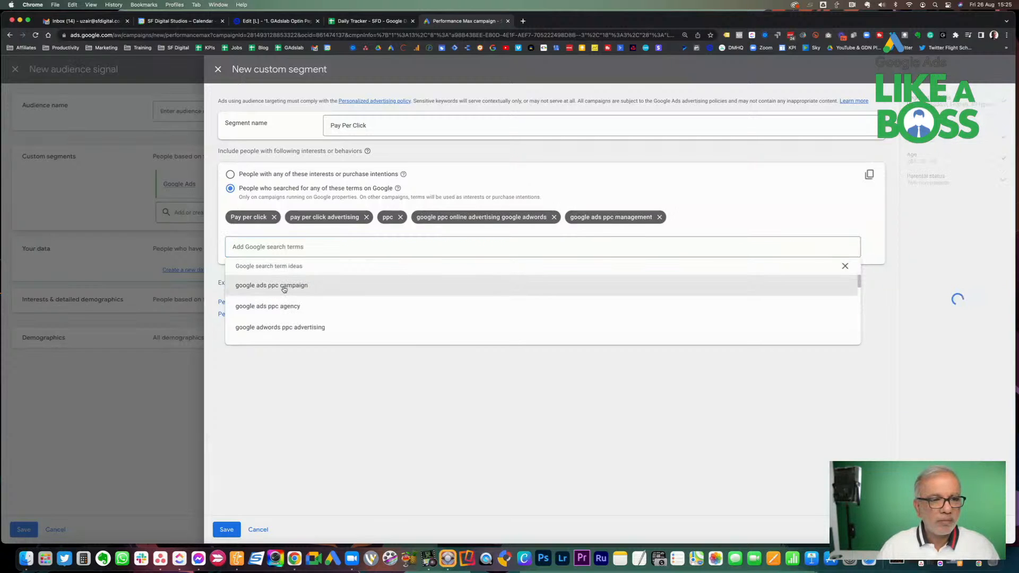
{"action": "left_click", "coordinate": [284, 287]}
{"action": "left_click", "coordinate": [284, 287]}
{"action": "left_click", "coordinate": [284, 287]}
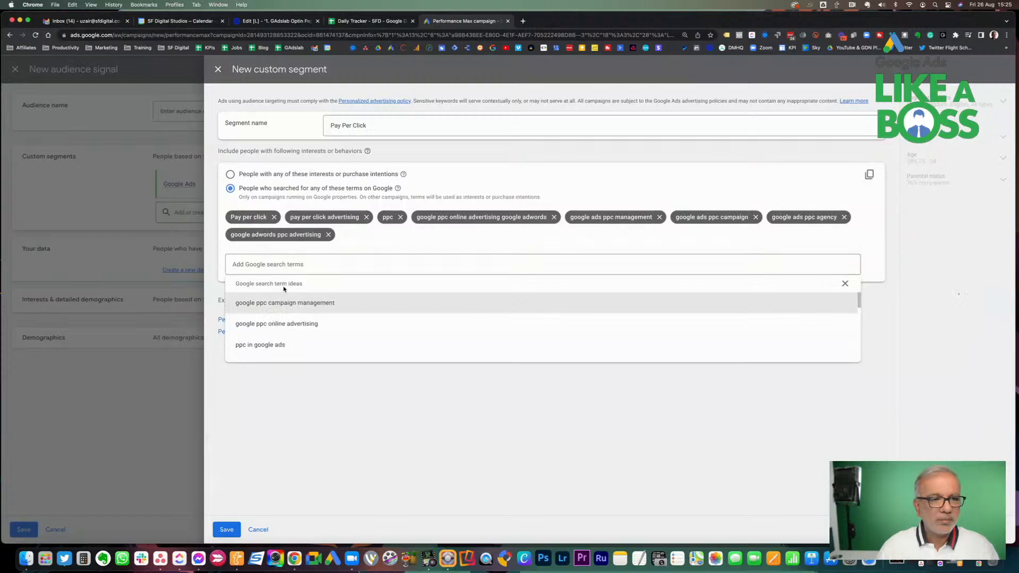
{"action": "left_click", "coordinate": [285, 302]}
{"action": "left_click", "coordinate": [285, 303]}
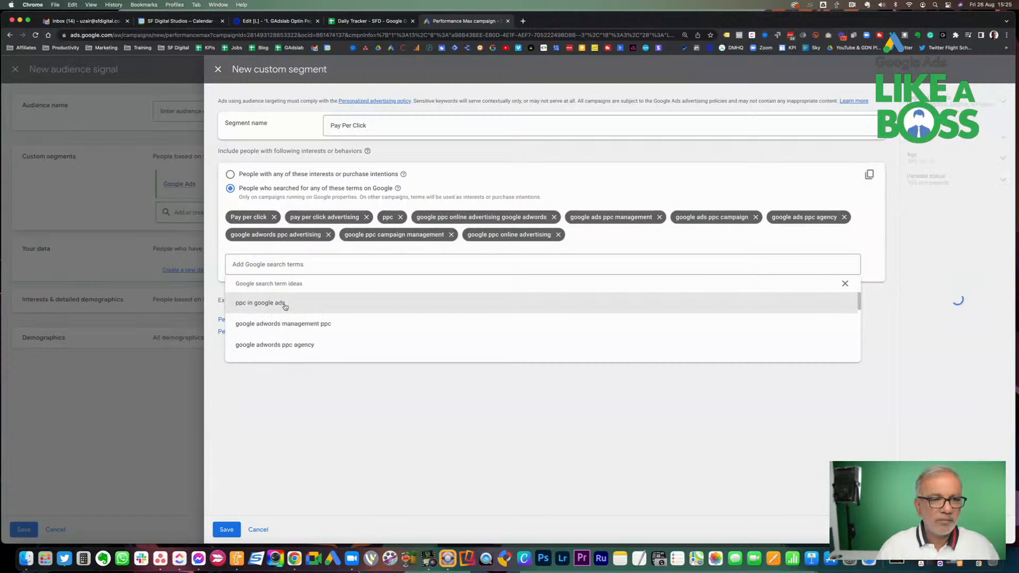
{"action": "left_click", "coordinate": [285, 306]}
{"action": "left_click", "coordinate": [285, 306]}
{"action": "left_click", "coordinate": [285, 306]}
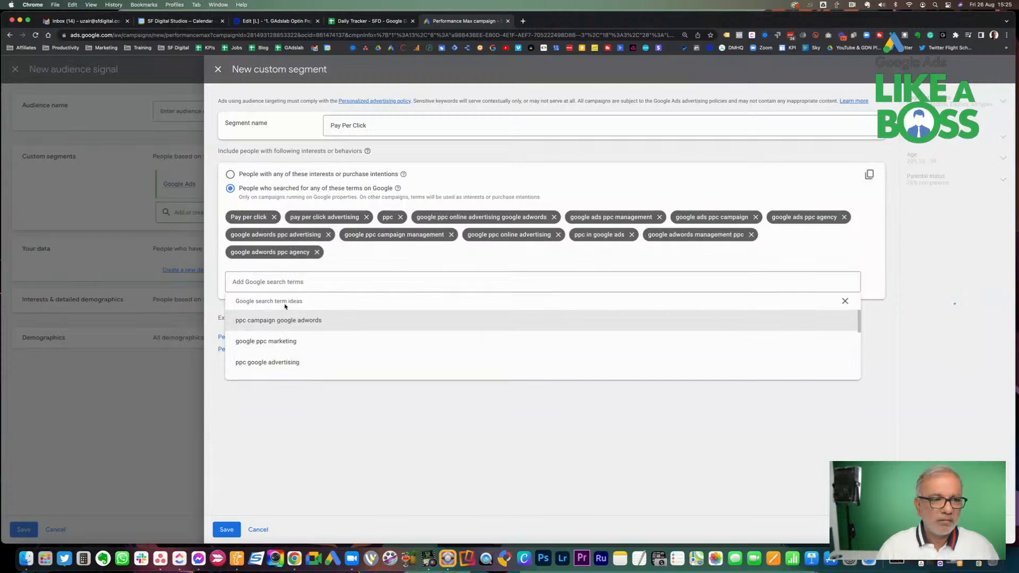
{"action": "left_click", "coordinate": [286, 322]}
{"action": "left_click", "coordinate": [286, 321]}
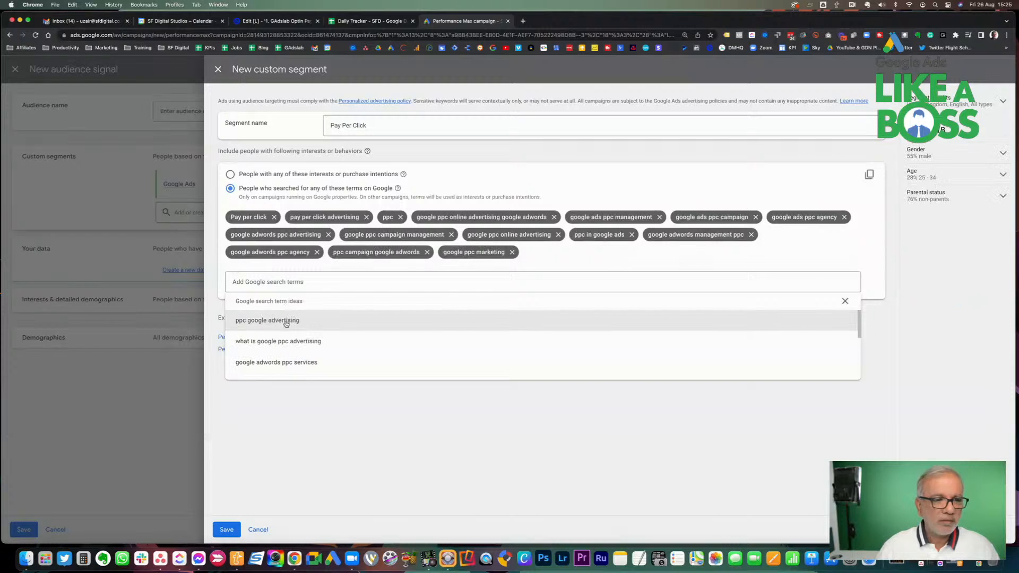
{"action": "left_click", "coordinate": [285, 322]}
{"action": "left_click", "coordinate": [285, 321]}
{"action": "left_click", "coordinate": [285, 321]}
{"action": "left_click", "coordinate": [286, 322]}
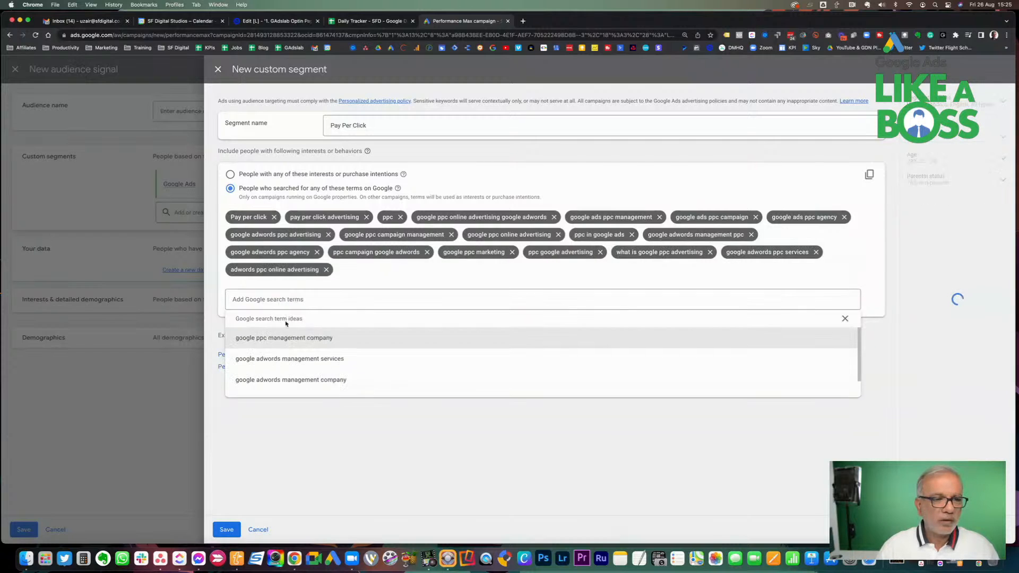
{"action": "left_click", "coordinate": [308, 444]}
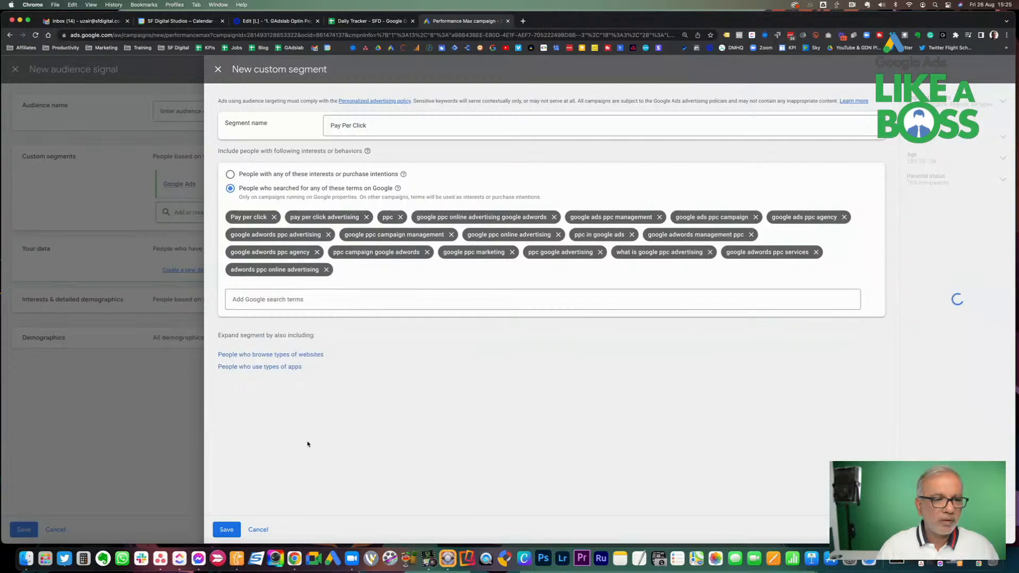
Expand the segment with people who browse websites similar to ads.google.com, blog.google.com and support.google.com.
{"action": "left_click", "coordinate": [275, 355]}
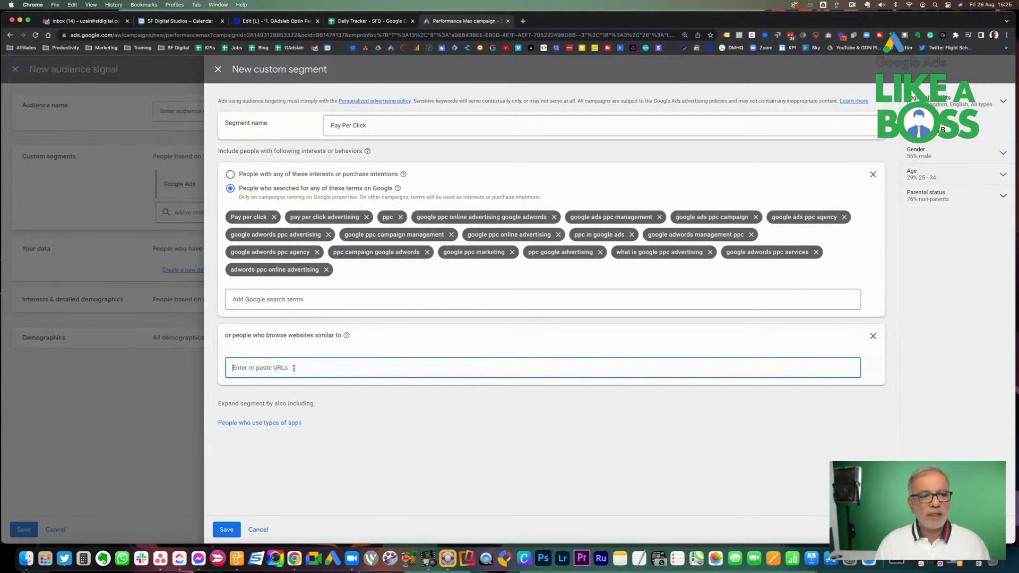
{"action": "type", "text": "ads.g"}
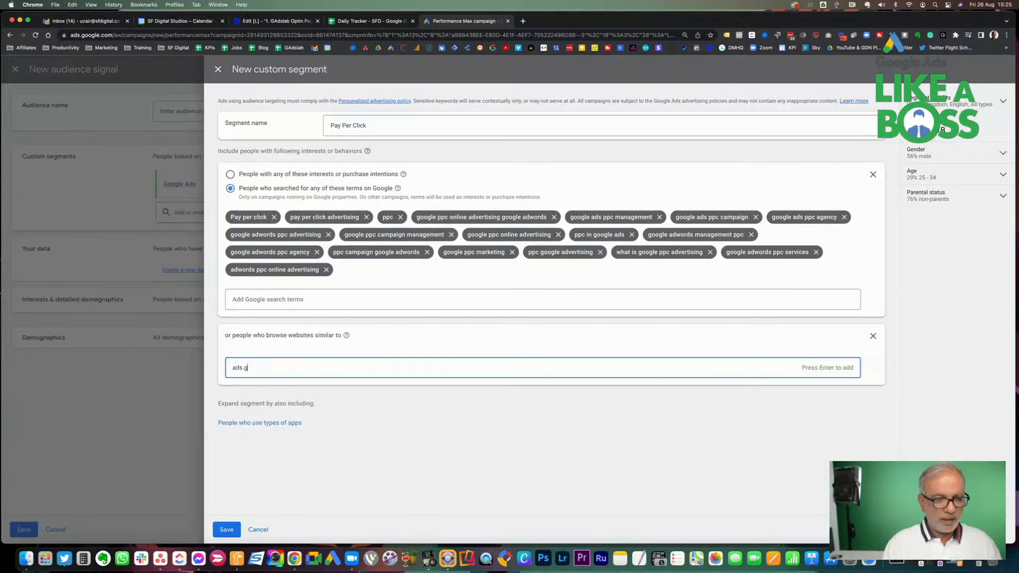
{"action": "type", "text": "oogle.com"}
{"action": "key", "text": "Return"}
{"action": "type", "text": "blog.google.com"}
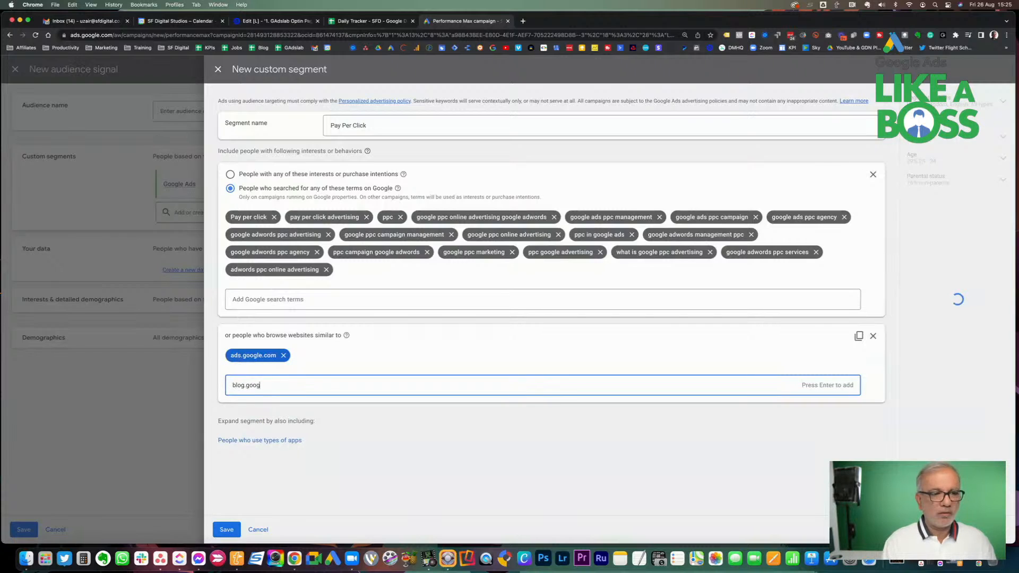
{"action": "key", "text": "Return"}
{"action": "type", "text": "su"}
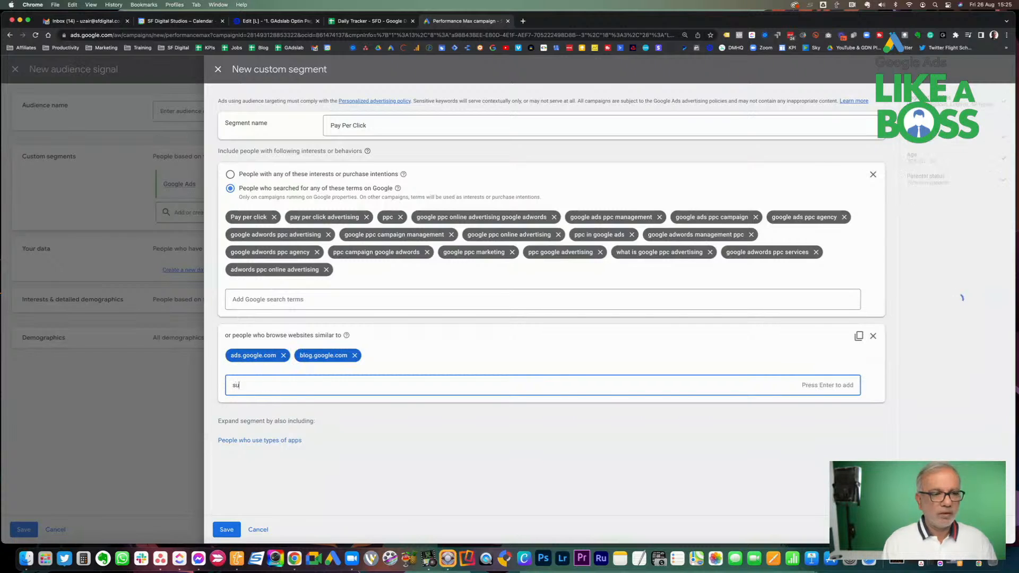
{"action": "type", "text": "pport.coogle.com"}
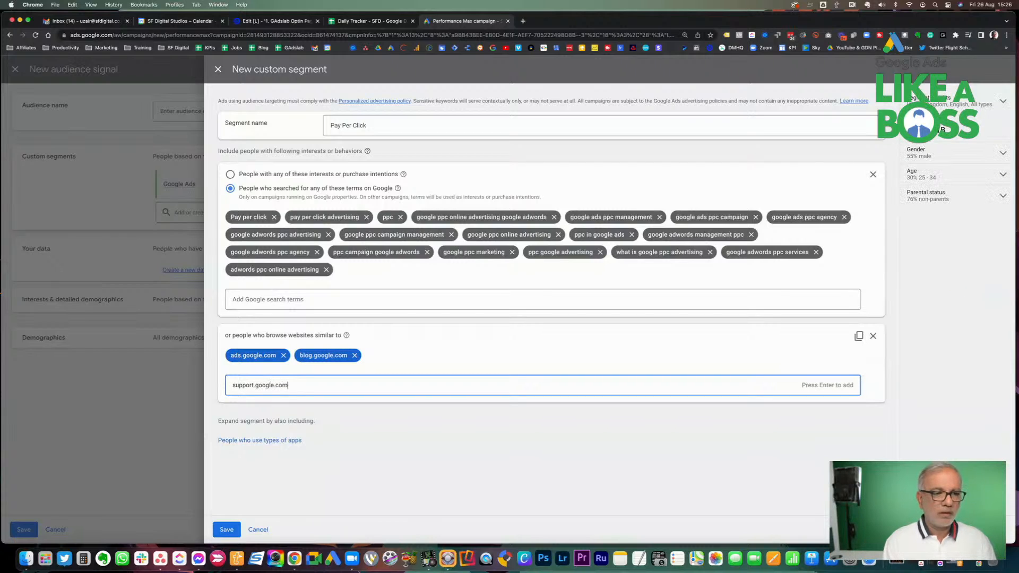
{"action": "key", "text": "Return"}
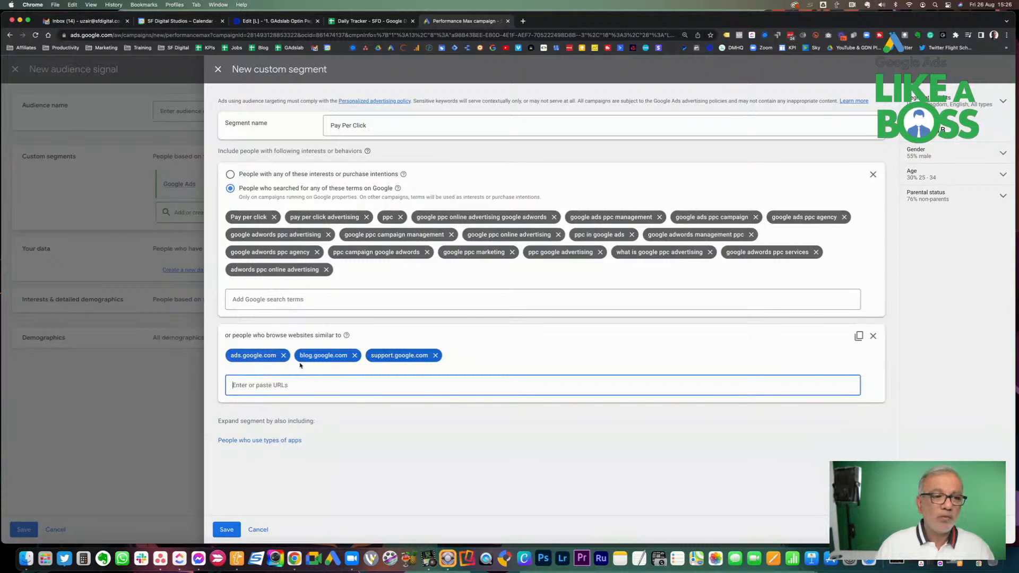
Include people who use apps similar to the Google Ads app and save the custom segment.
{"action": "left_click", "coordinate": [256, 441]}
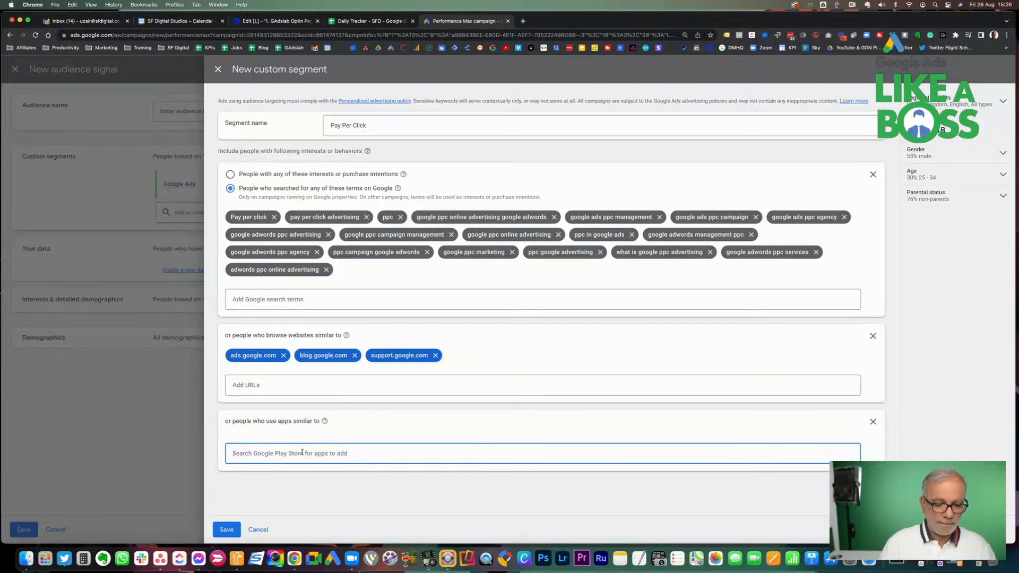
{"action": "type", "text": "googleads"}
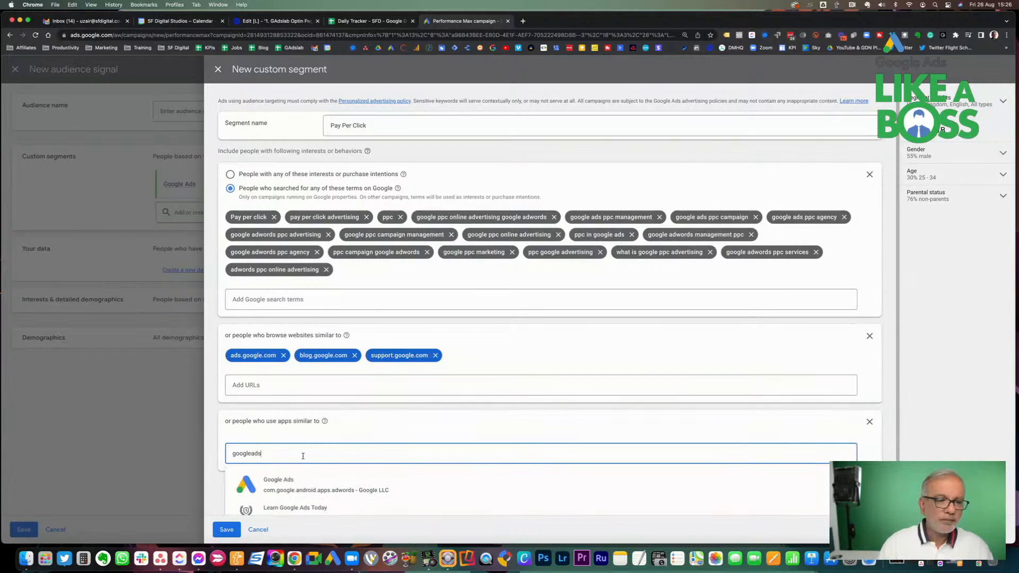
{"action": "left_click", "coordinate": [279, 486]}
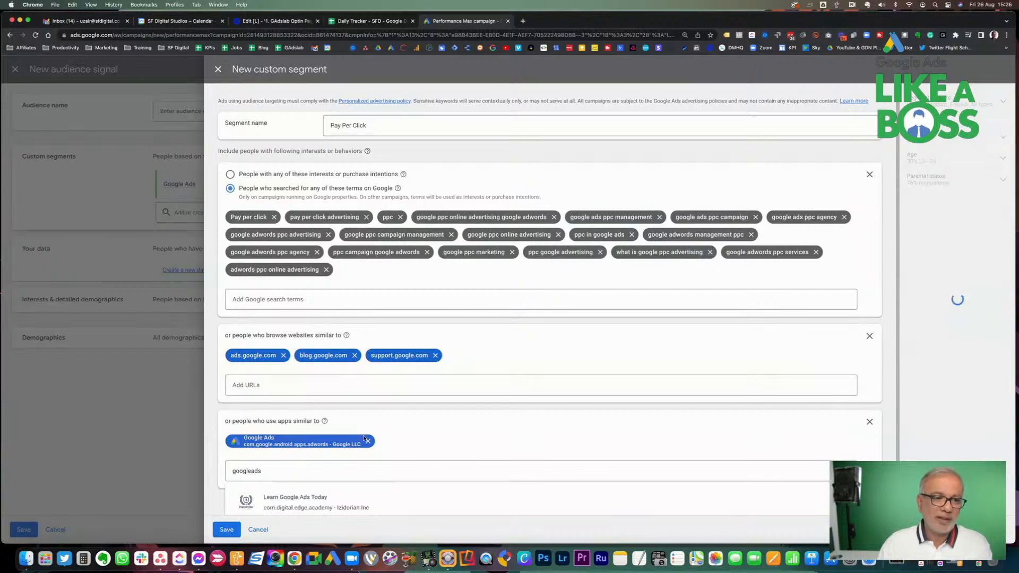
{"action": "left_click", "coordinate": [397, 440]}
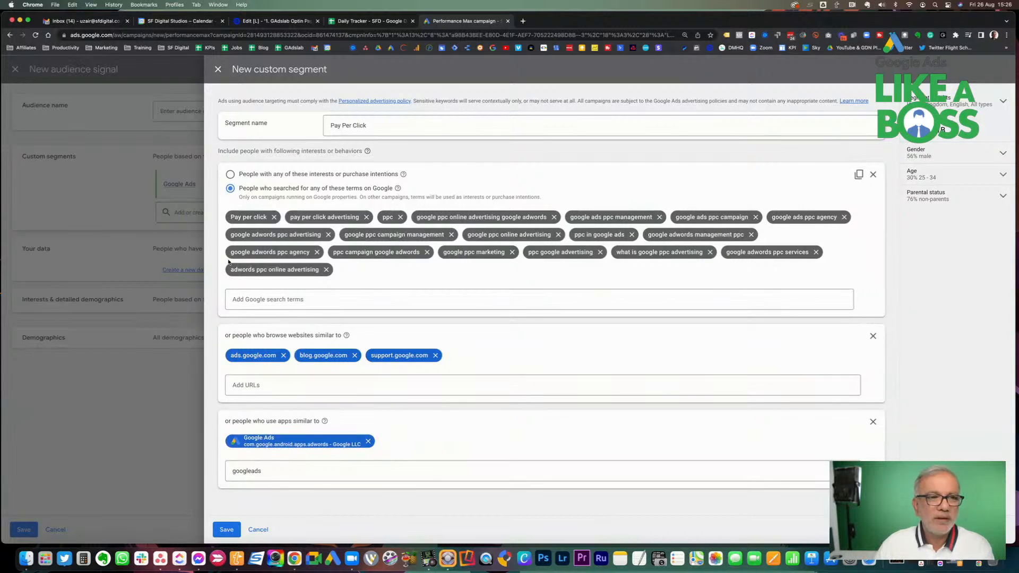
{"action": "left_click", "coordinate": [226, 529]}
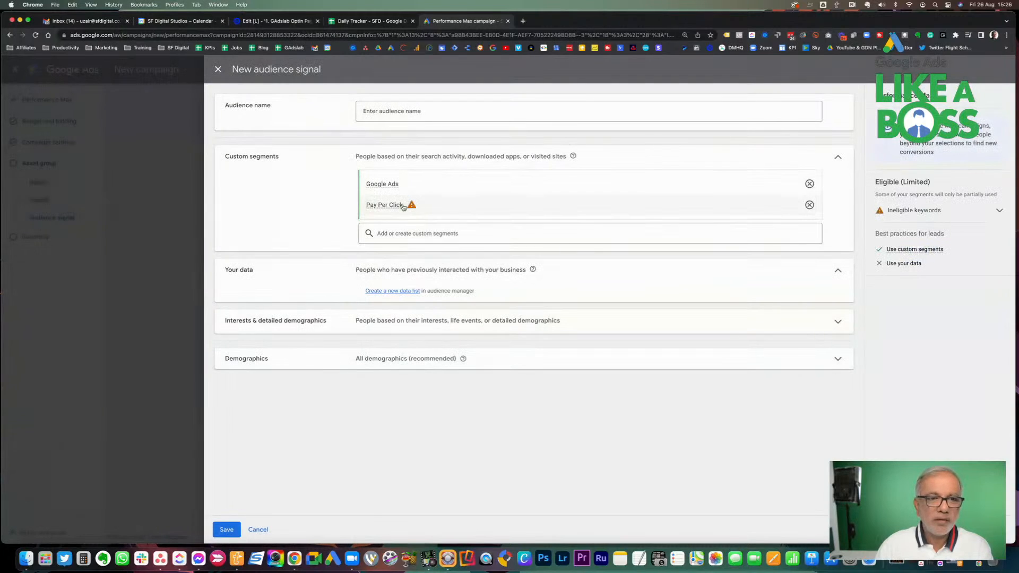
Remove both custom segments from the audience signal and re-add only the existing Pay Per Click segment.
{"action": "mouse_move", "coordinate": [809, 206]}
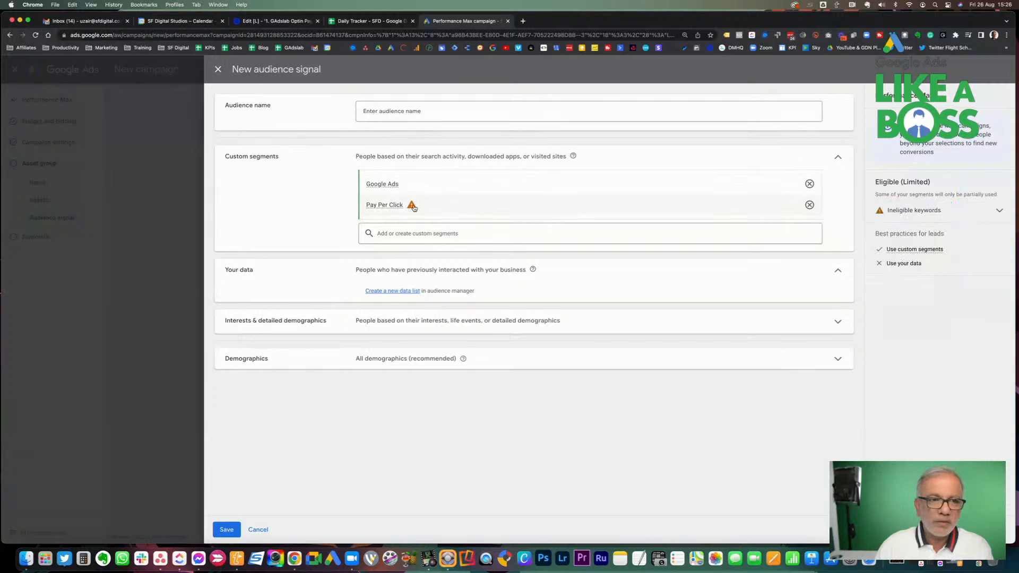
{"action": "left_click", "coordinate": [809, 205]}
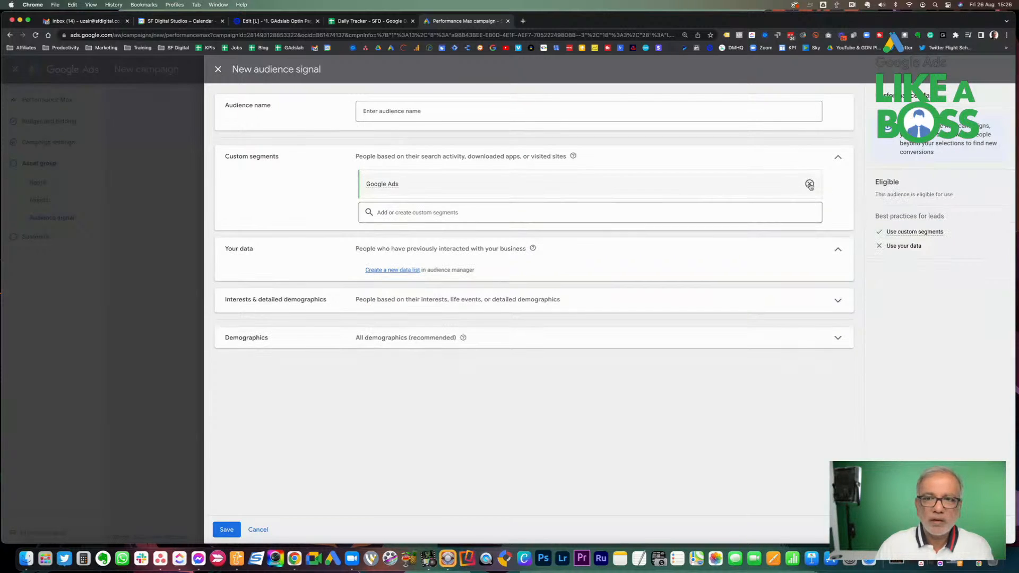
{"action": "left_click", "coordinate": [809, 184]}
{"action": "left_click", "coordinate": [474, 182]}
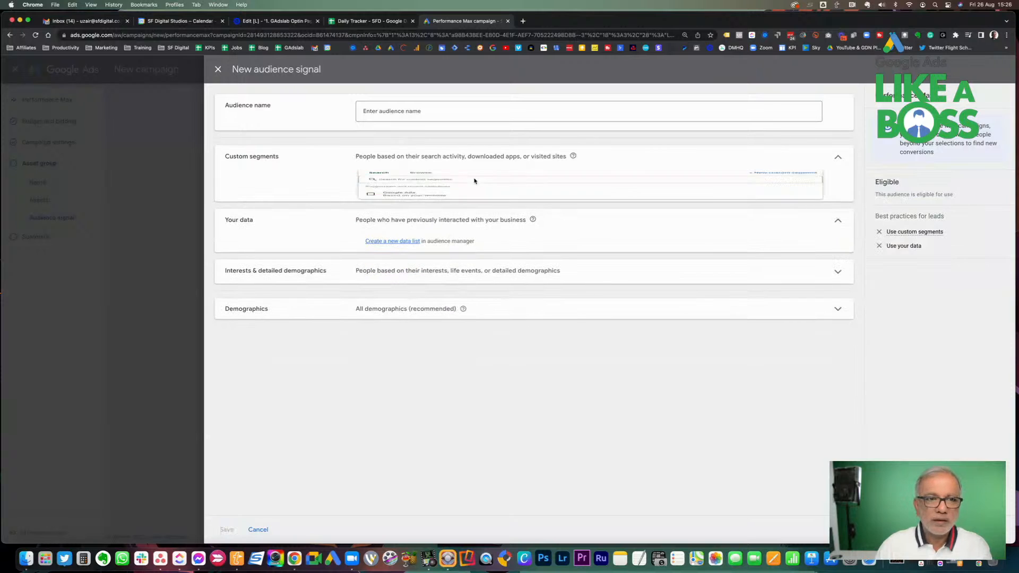
{"action": "left_click", "coordinate": [419, 180]}
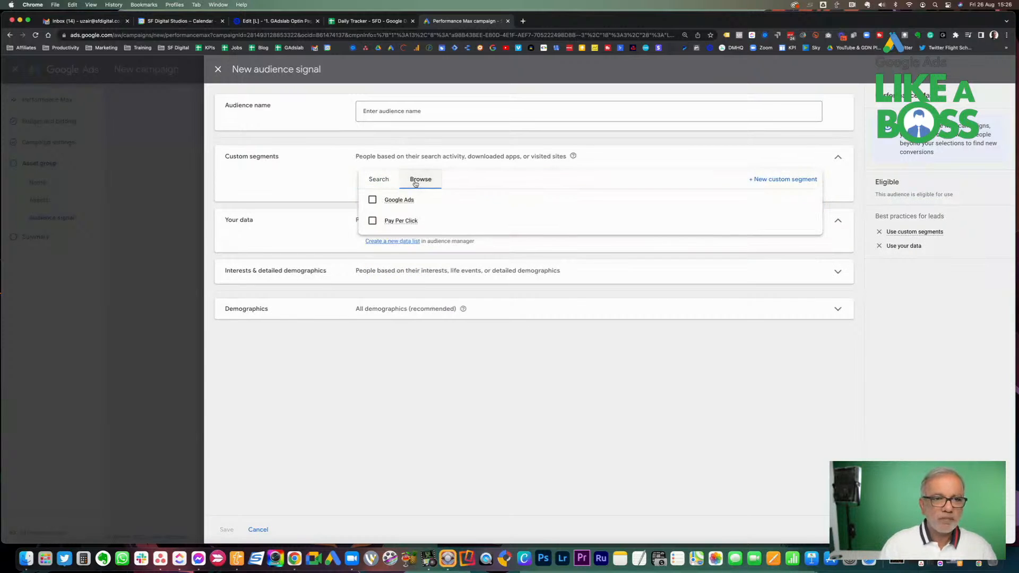
{"action": "left_click", "coordinate": [372, 222]}
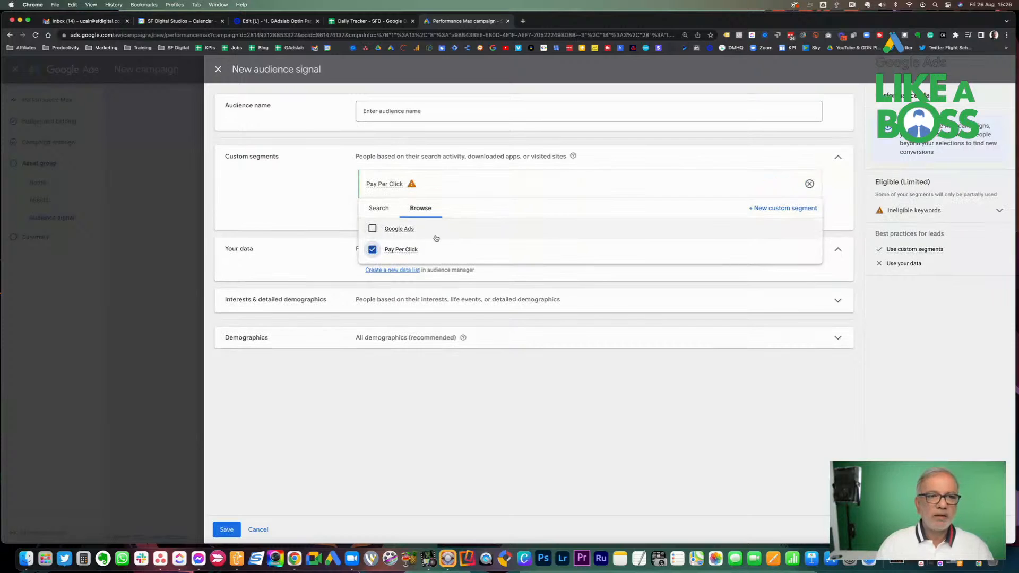
Examine the Pay Per Click segment's eligibility details and briefly open the page for creating a new data list.
{"action": "mouse_move", "coordinate": [412, 187]}
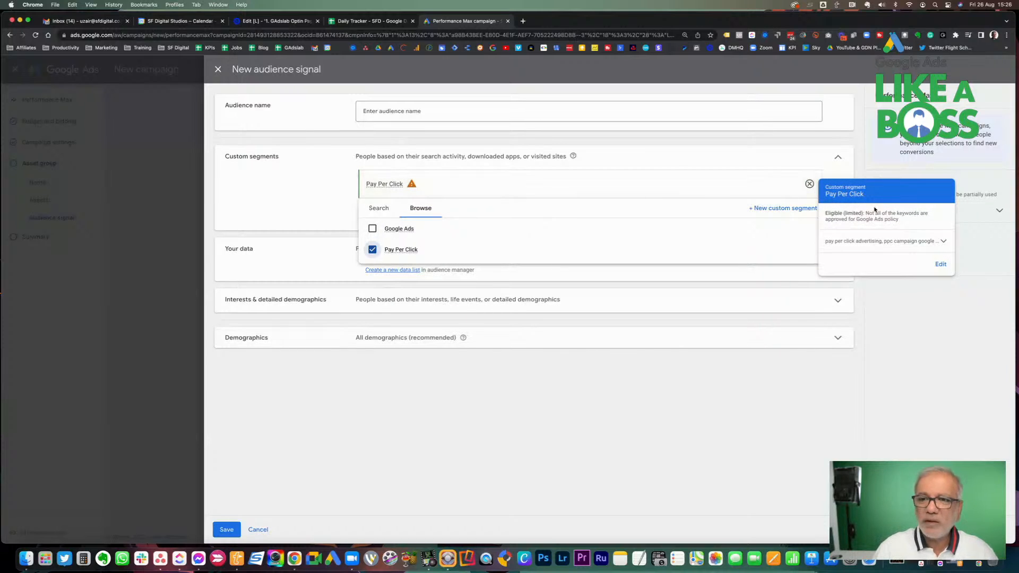
{"action": "left_click_drag", "start_coordinate": [859, 219], "coordinate": [903, 224]}
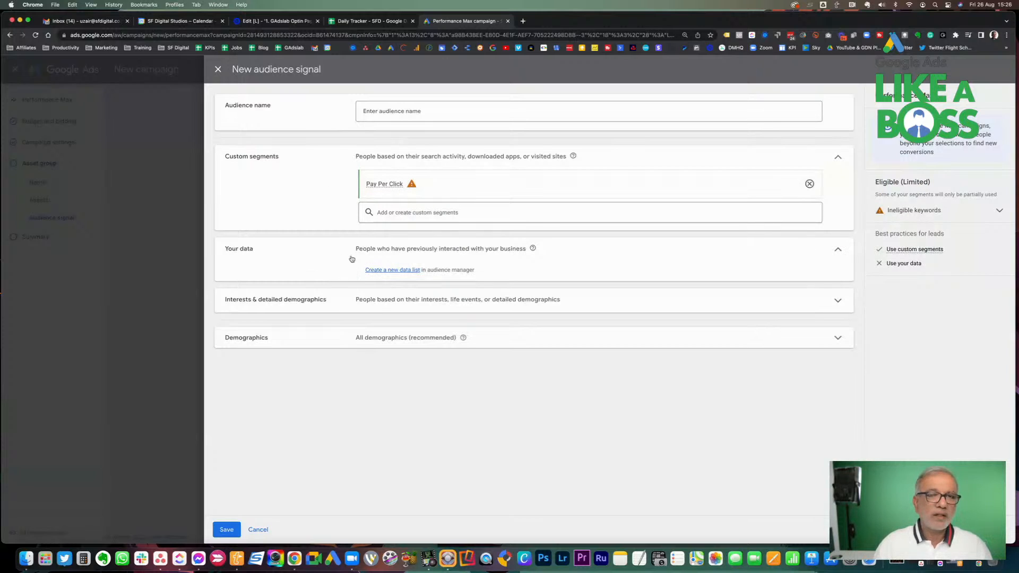
{"action": "left_click", "coordinate": [399, 273]}
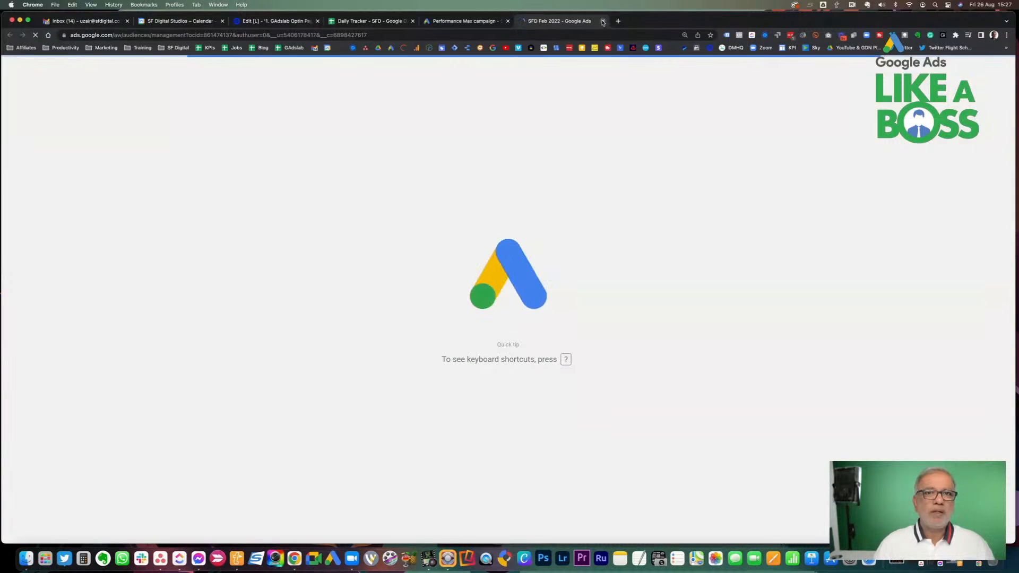
{"action": "left_click", "coordinate": [603, 21]}
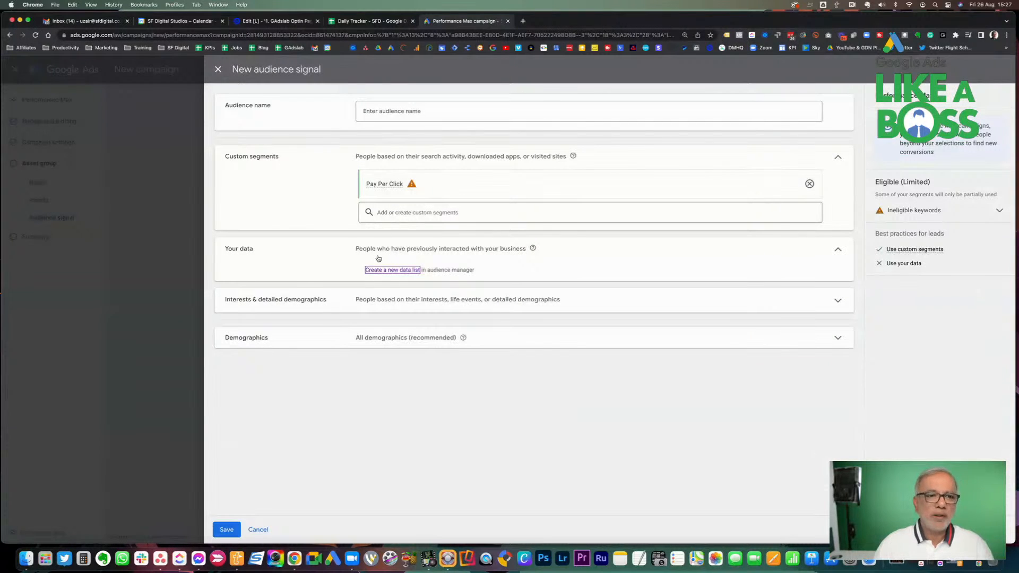
Add the suggested in-market segments Google Advertising, Google AdSense, Pay Per Click Management Services, Web Advertising Services and CPC Advertising to the interests.
{"action": "left_click", "coordinate": [329, 304]}
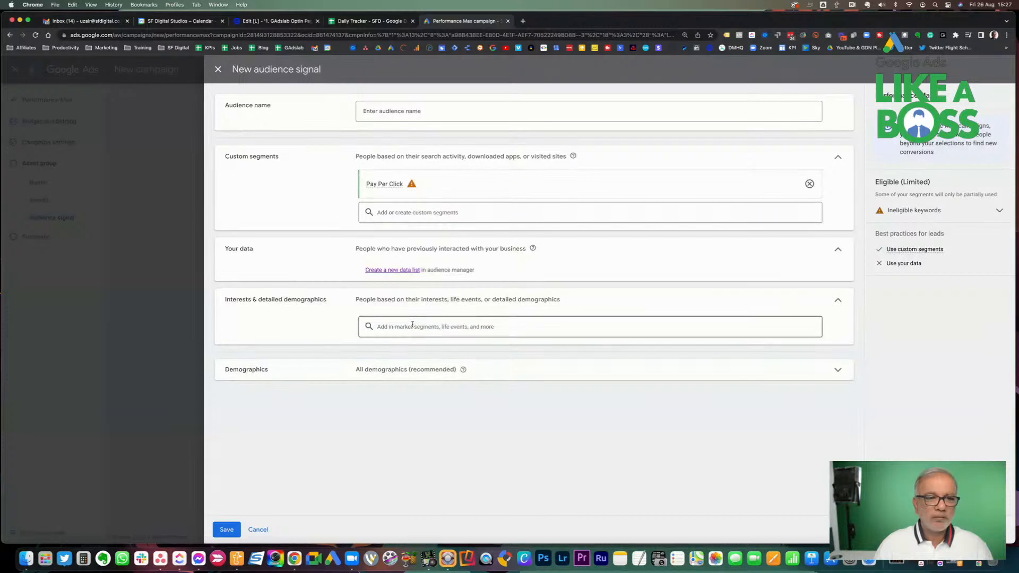
{"action": "left_click", "coordinate": [382, 326]}
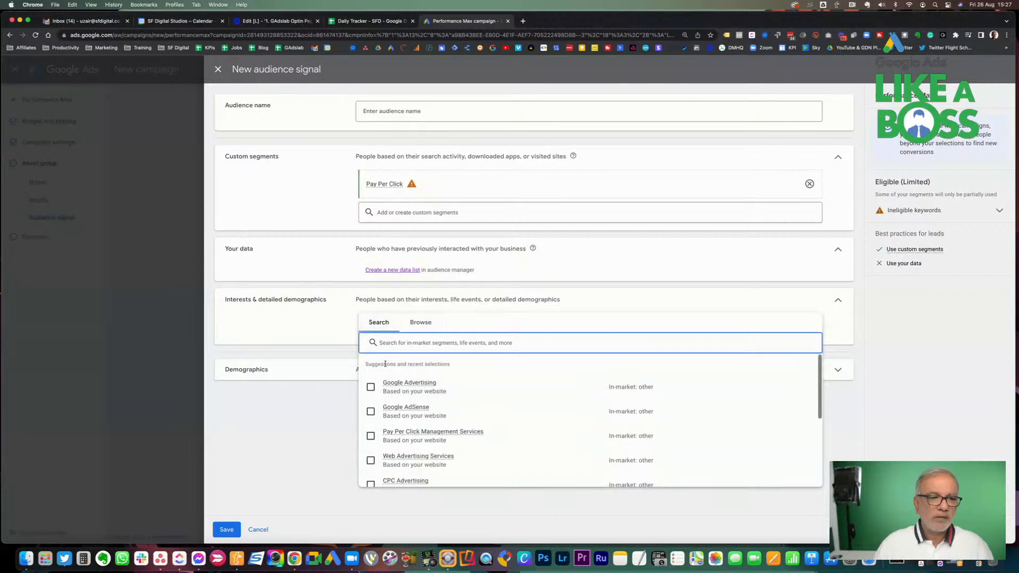
{"action": "left_click", "coordinate": [371, 387]}
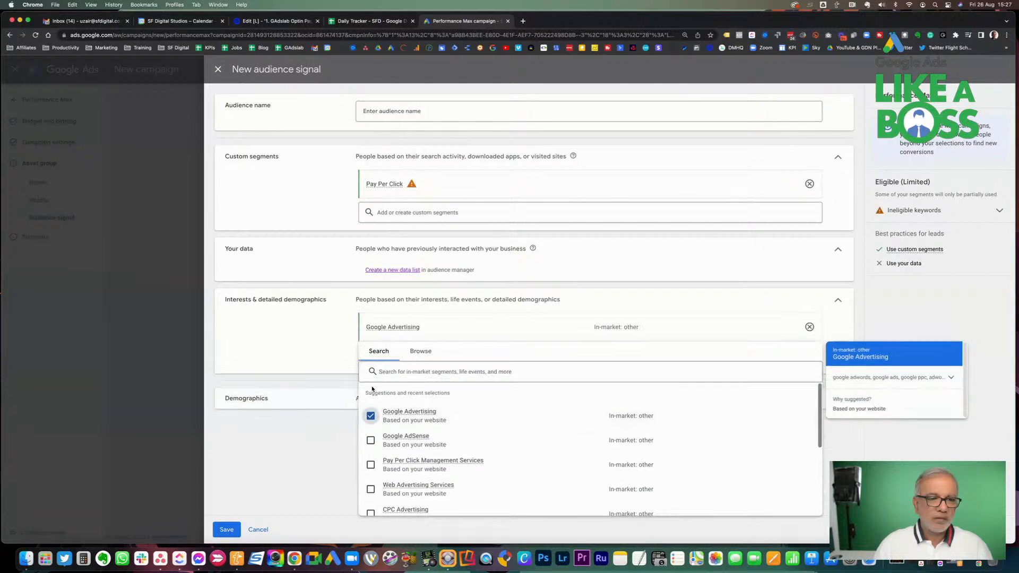
{"action": "left_click", "coordinate": [370, 440]}
{"action": "scroll", "coordinate": [371, 451], "scroll_direction": "down", "scroll_amount": 2}
{"action": "left_click", "coordinate": [371, 434]}
{"action": "left_click", "coordinate": [371, 458]}
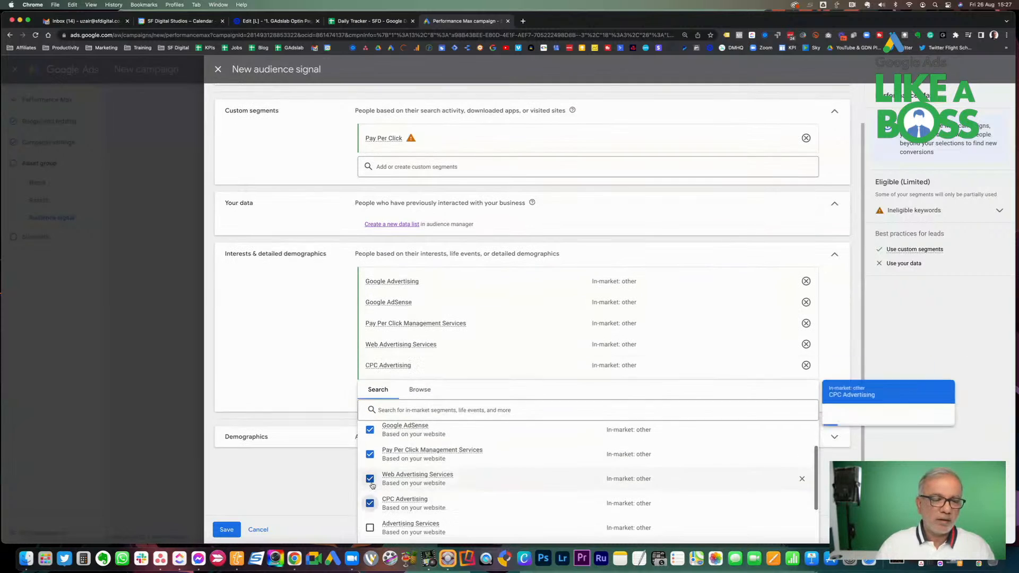
{"action": "left_click", "coordinate": [370, 483]}
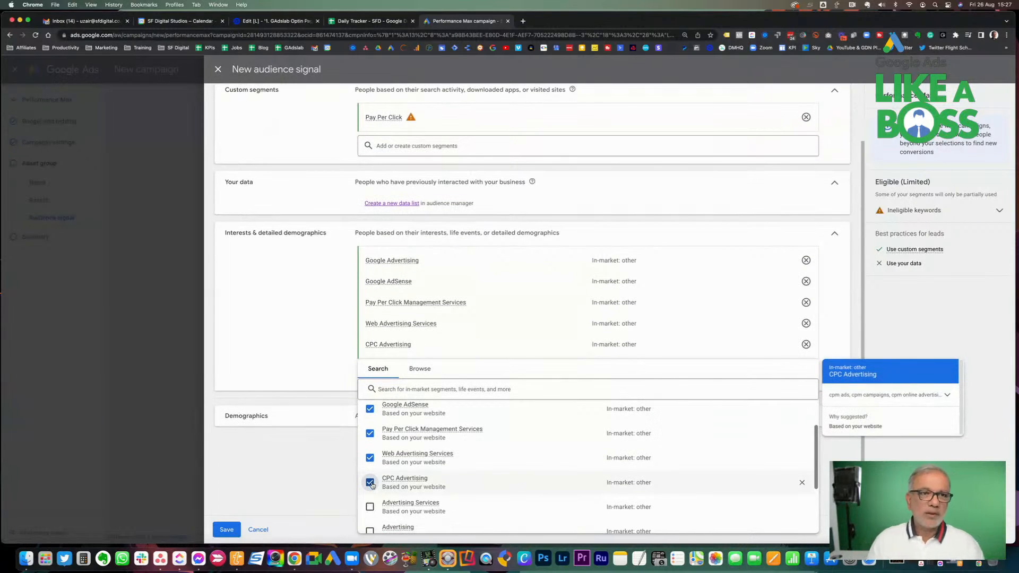
{"action": "left_click", "coordinate": [305, 386]}
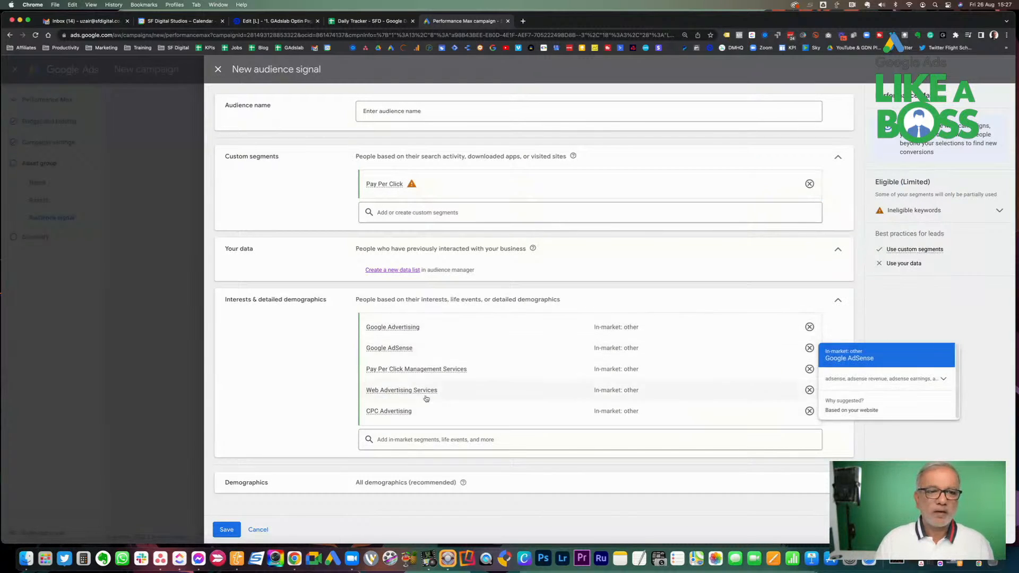
Set the minimum age in the audience signal's demographics to 25.
{"action": "mouse_move", "coordinate": [397, 369]}
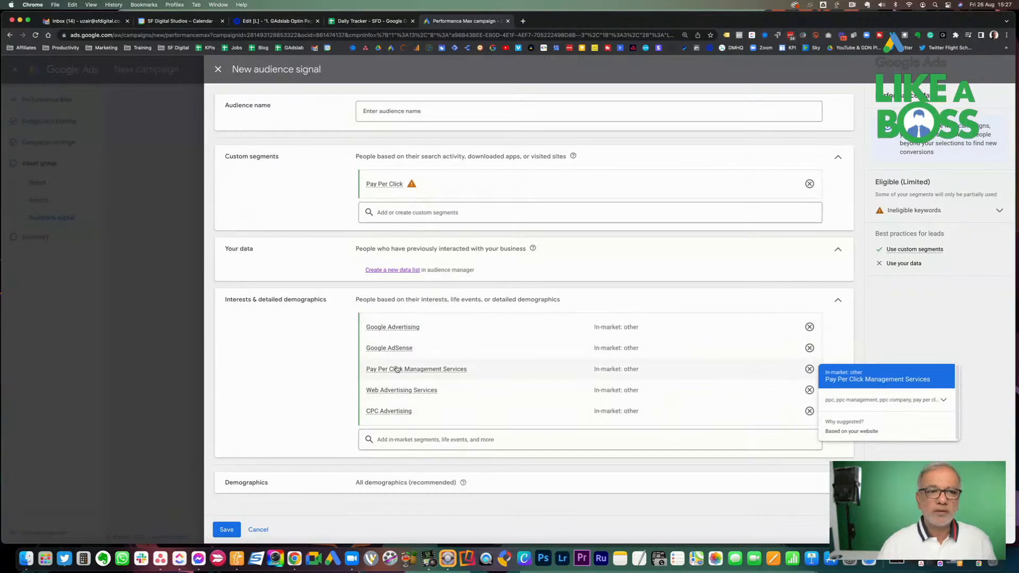
{"action": "mouse_move", "coordinate": [382, 189]}
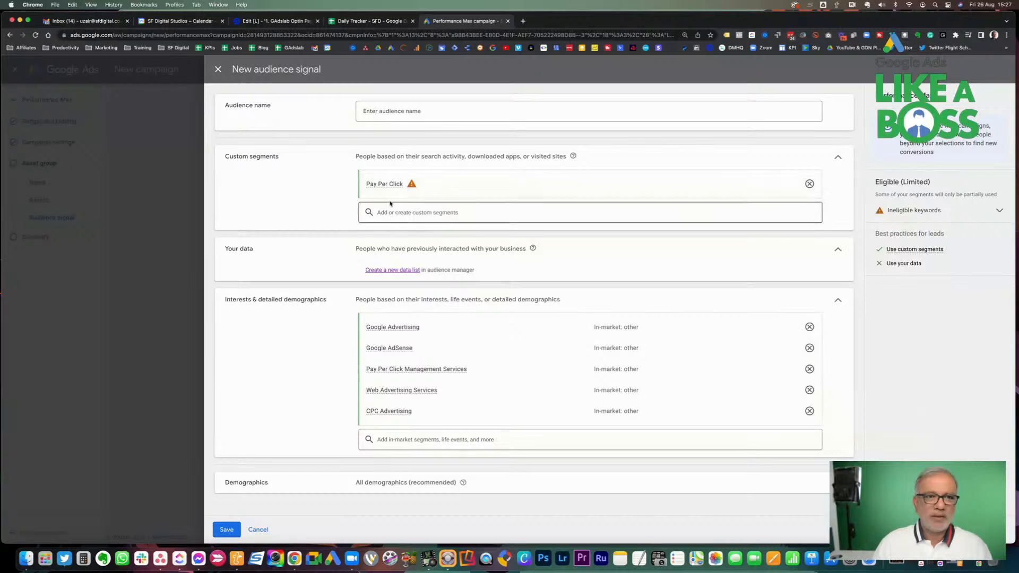
{"action": "left_click", "coordinate": [379, 492]}
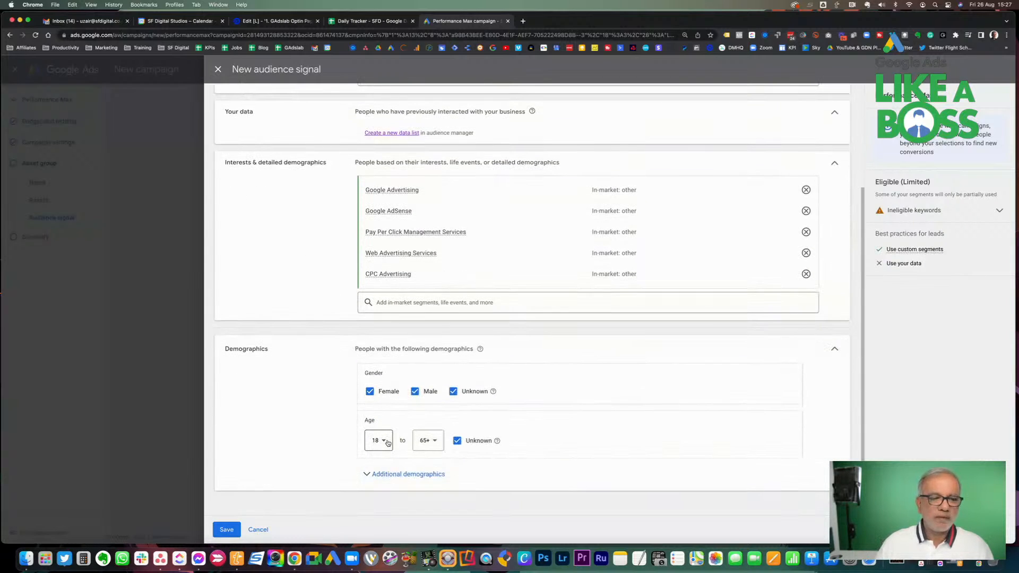
{"action": "left_click", "coordinate": [387, 443]}
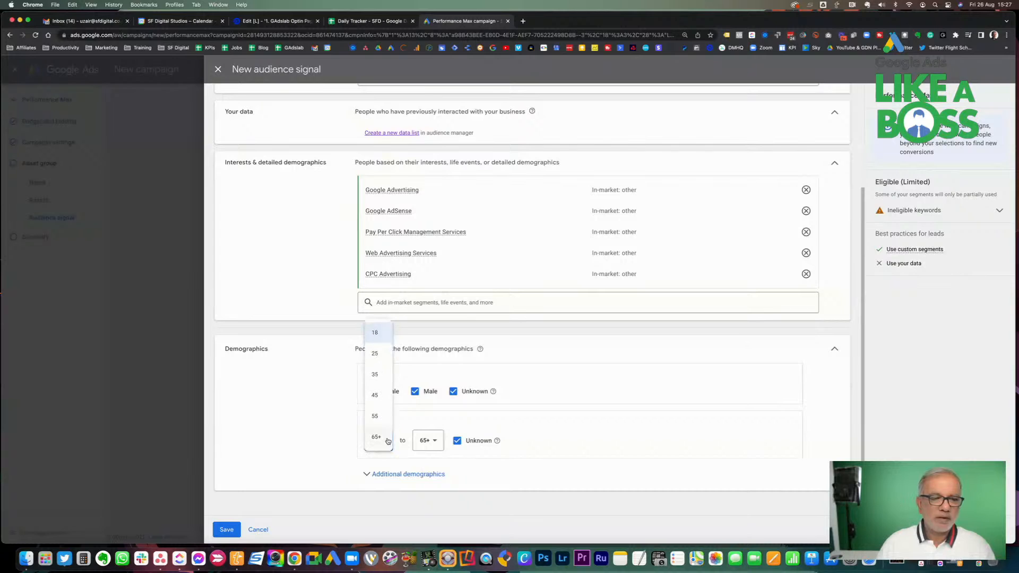
{"action": "left_click", "coordinate": [383, 356]}
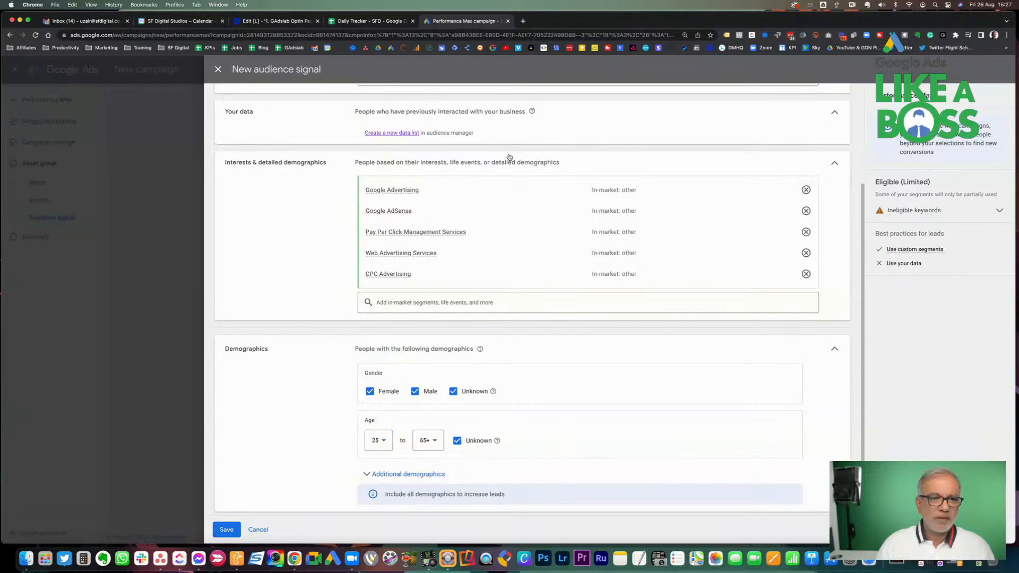
Name the audience "PPC" and save the audience signal to the asset group.
{"action": "scroll", "coordinate": [413, 243], "scroll_direction": "up", "scroll_amount": 2}
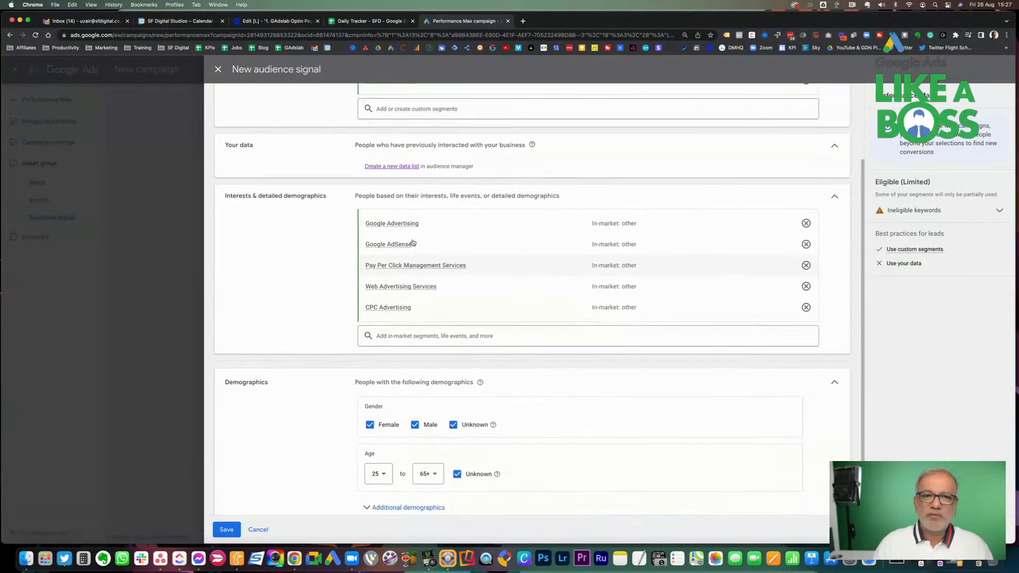
{"action": "scroll", "coordinate": [413, 243], "scroll_direction": "up", "scroll_amount": 4}
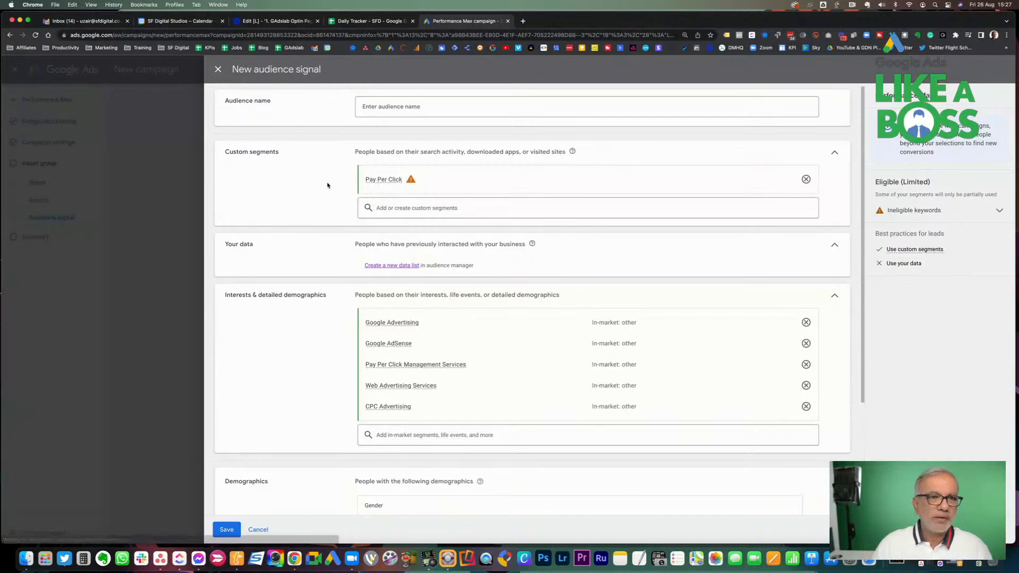
{"action": "left_click", "coordinate": [397, 105]}
{"action": "type", "text": "PPC"}
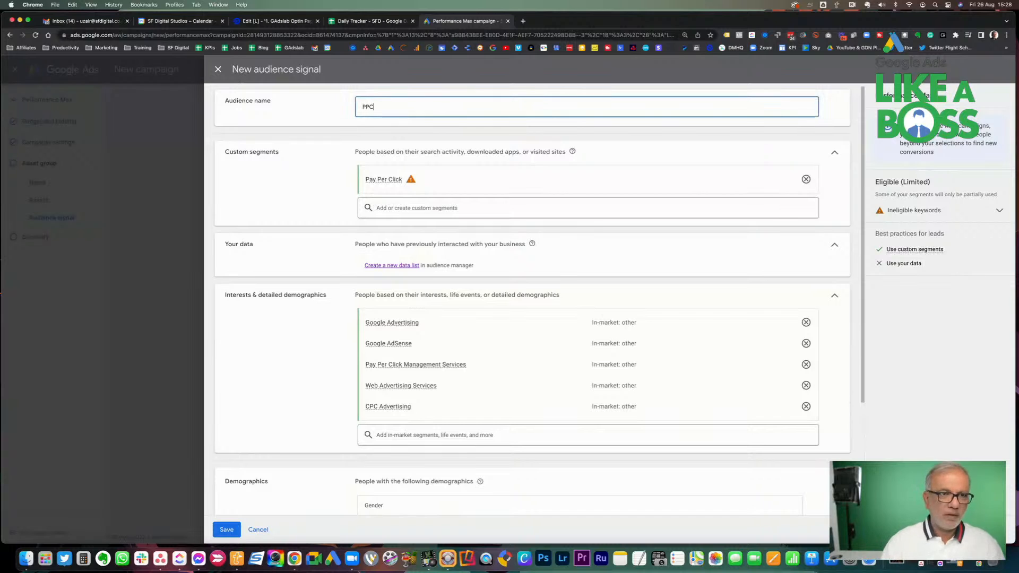
{"action": "left_click", "coordinate": [227, 531]}
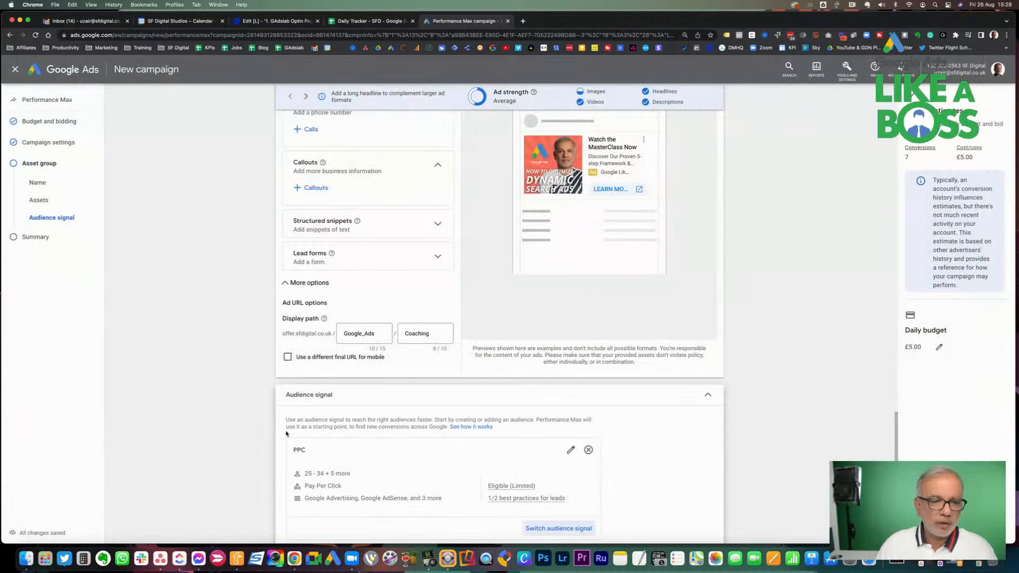
Finish the asset group stage and review the campaign summary for errors that block publishing.
{"action": "scroll", "coordinate": [286, 433], "scroll_direction": "down", "scroll_amount": 5}
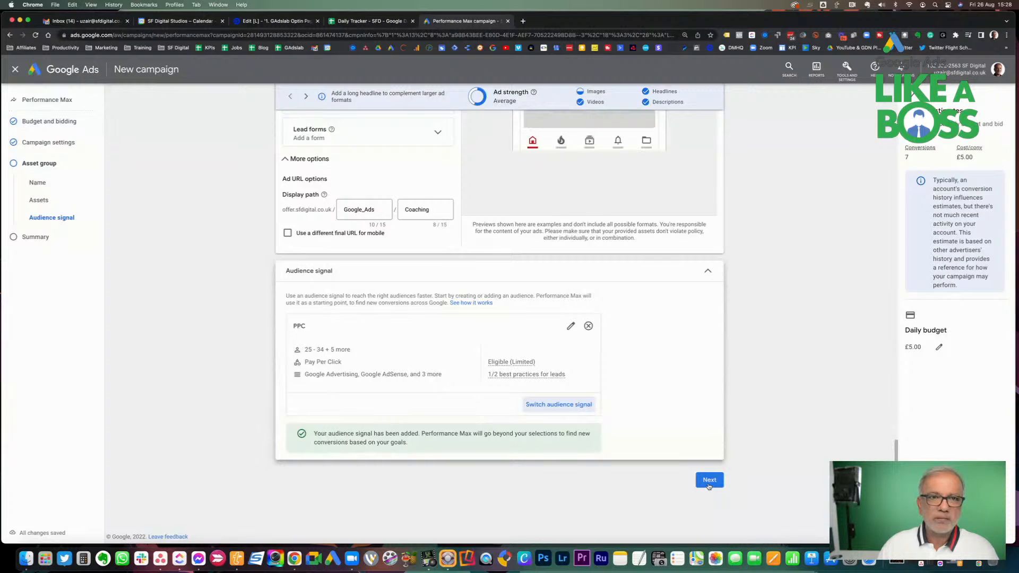
{"action": "left_click", "coordinate": [709, 480]}
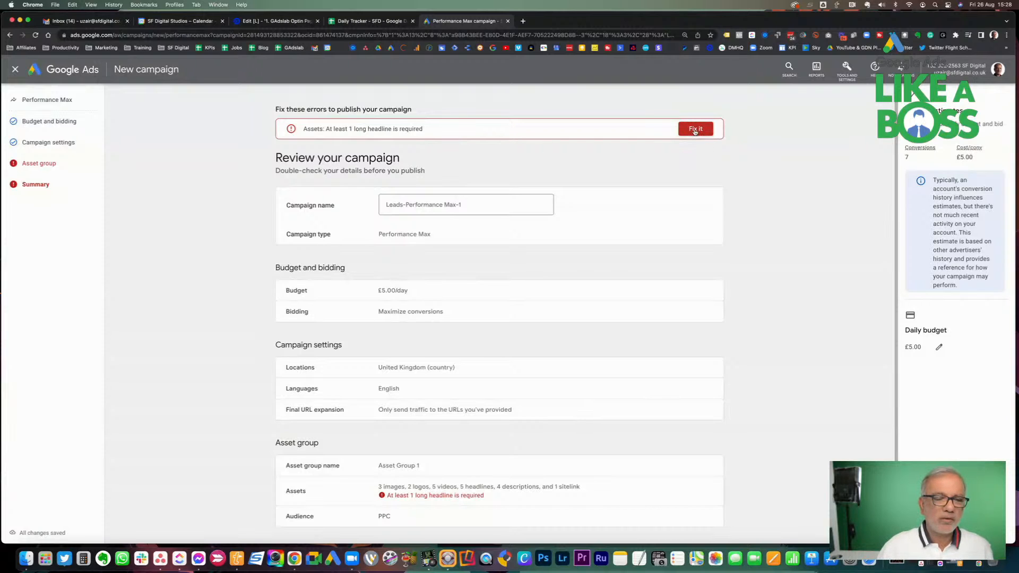
{"action": "scroll", "coordinate": [534, 359], "scroll_direction": "down", "scroll_amount": 3}
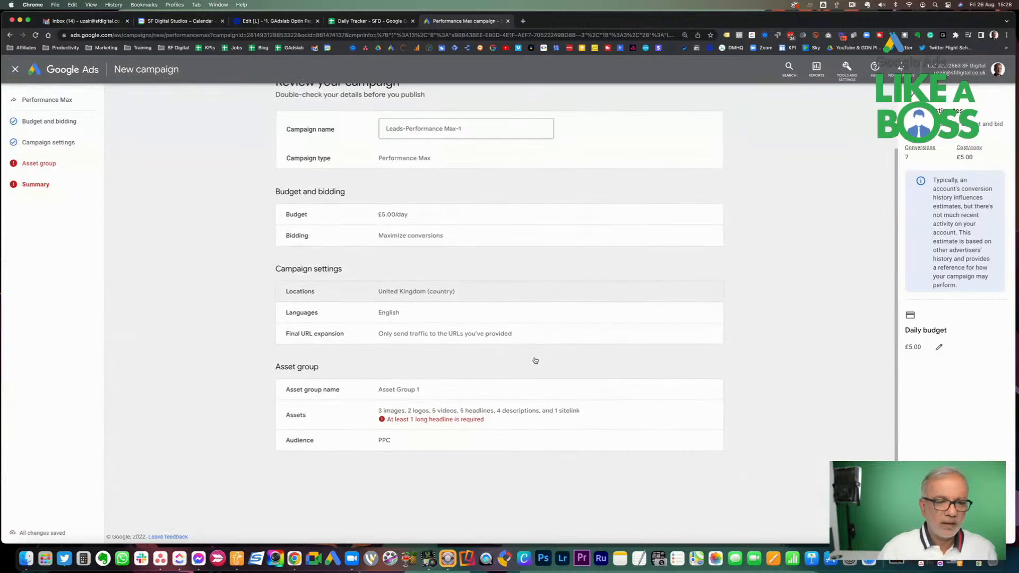
Return to the asset group's assets from the summary and enter the placeholder long headline "dsafdsafsdf asdfdsafasdfasdf".
{"action": "left_click", "coordinate": [476, 414]}
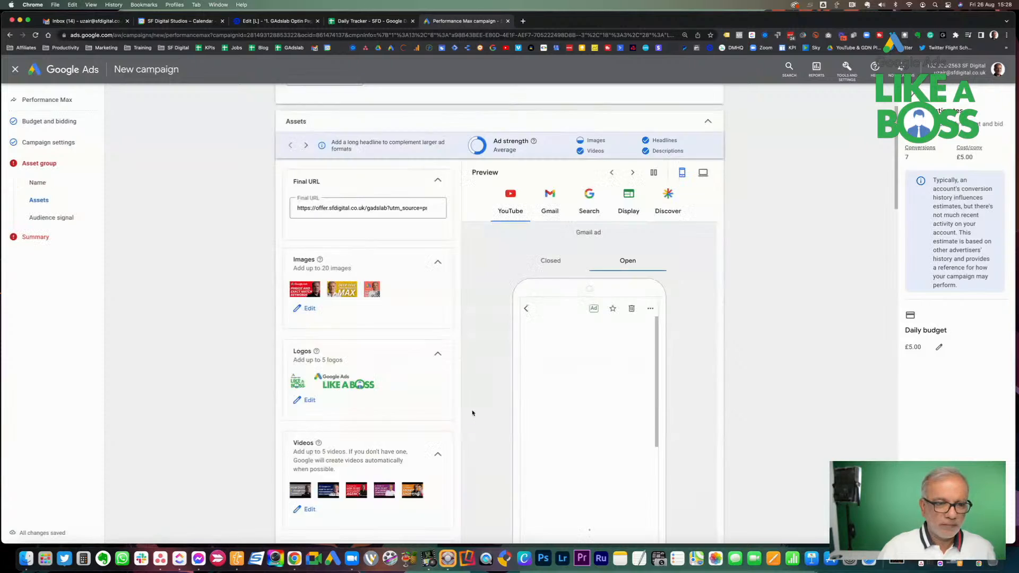
{"action": "scroll", "coordinate": [434, 339], "scroll_direction": "down", "scroll_amount": 8}
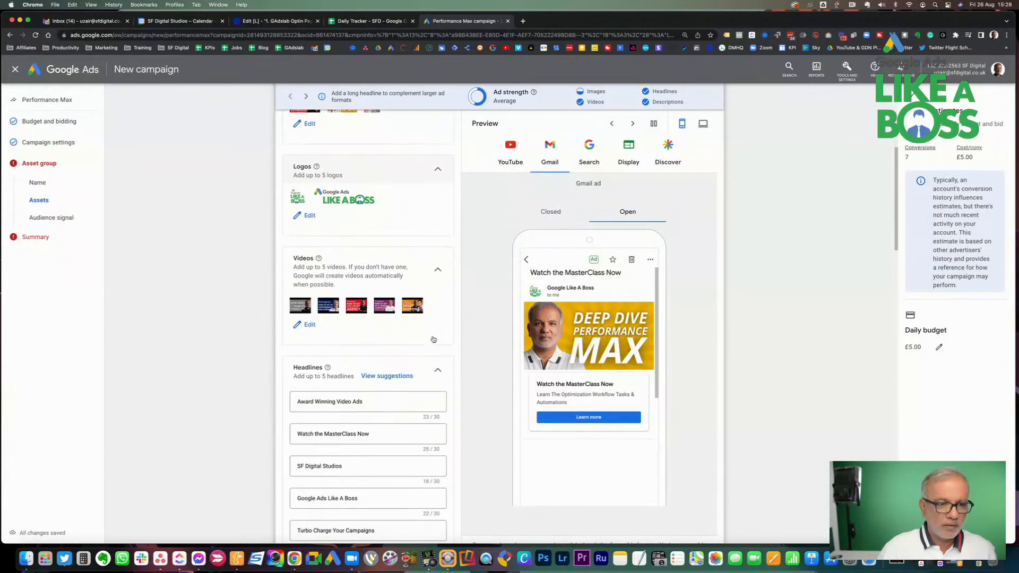
{"action": "left_click", "coordinate": [326, 356]}
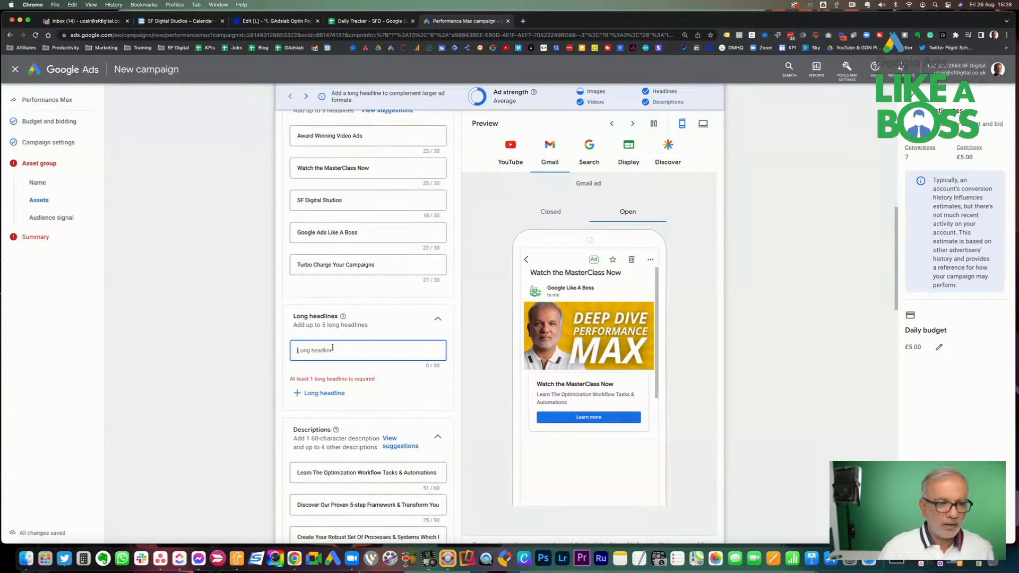
{"action": "type", "text": "dsafdsafsdf"}
{"action": "type", "text": " asdfasdfsadfsadf"}
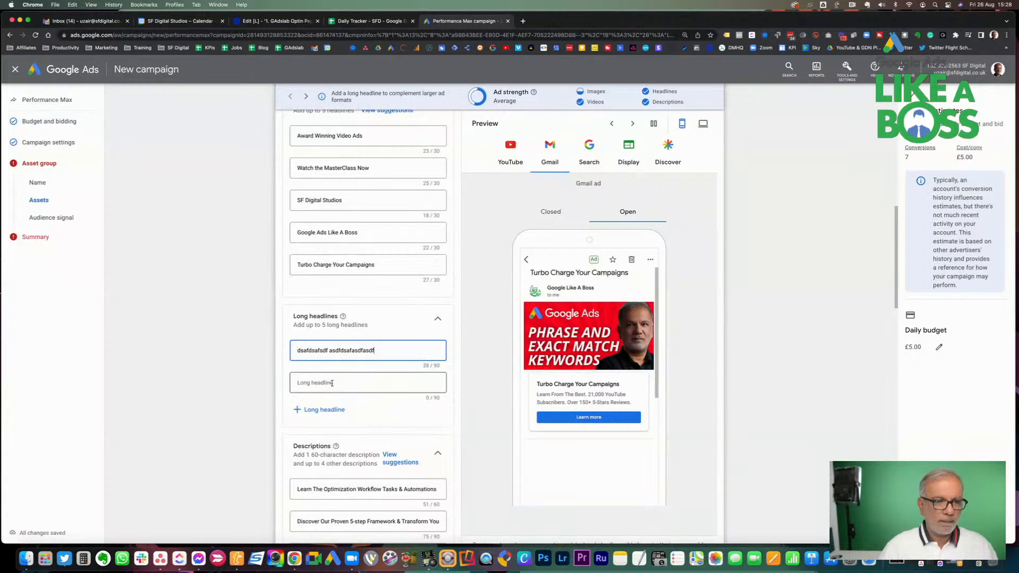
Continue from the completed asset group back to the campaign summary and review the settings before publishing.
{"action": "scroll", "coordinate": [375, 410], "scroll_direction": "down", "scroll_amount": 7}
{"action": "scroll", "coordinate": [375, 411], "scroll_direction": "down", "scroll_amount": 10}
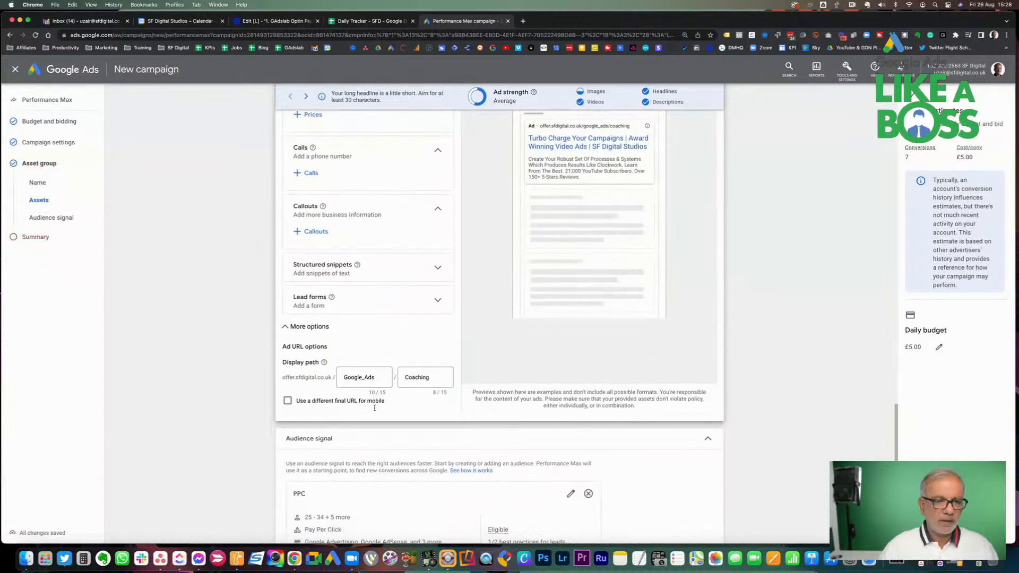
{"action": "scroll", "coordinate": [374, 411], "scroll_direction": "down", "scroll_amount": 2}
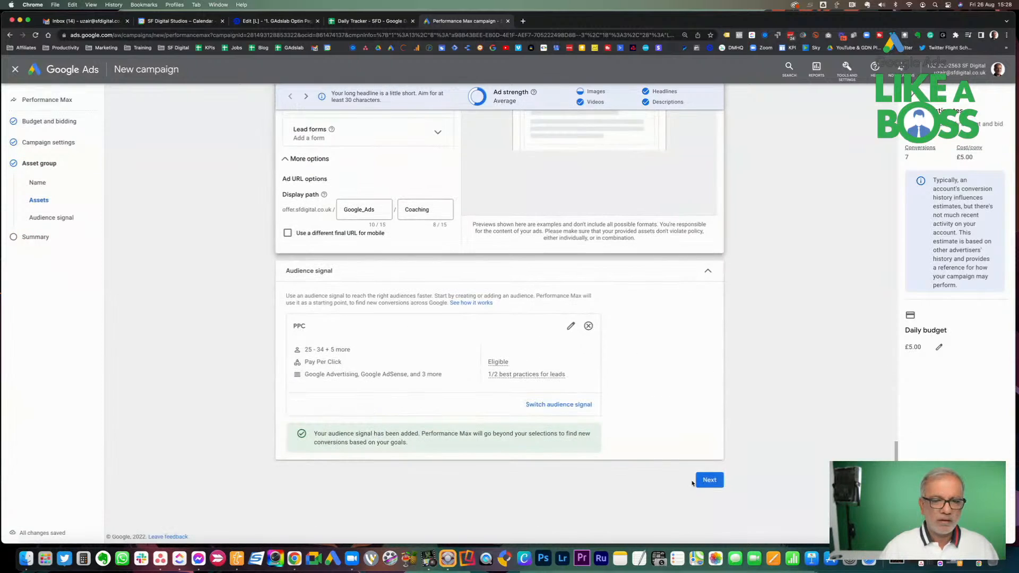
{"action": "left_click", "coordinate": [710, 480]}
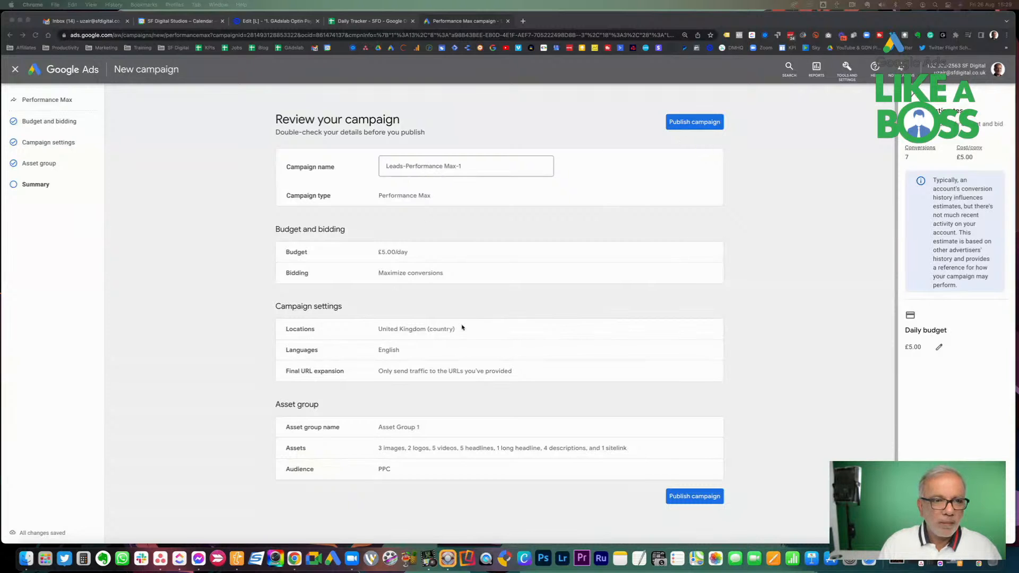
{"action": "scroll", "coordinate": [462, 327], "scroll_direction": "down", "scroll_amount": 2}
{"action": "scroll", "coordinate": [462, 328], "scroll_direction": "up", "scroll_amount": 2}
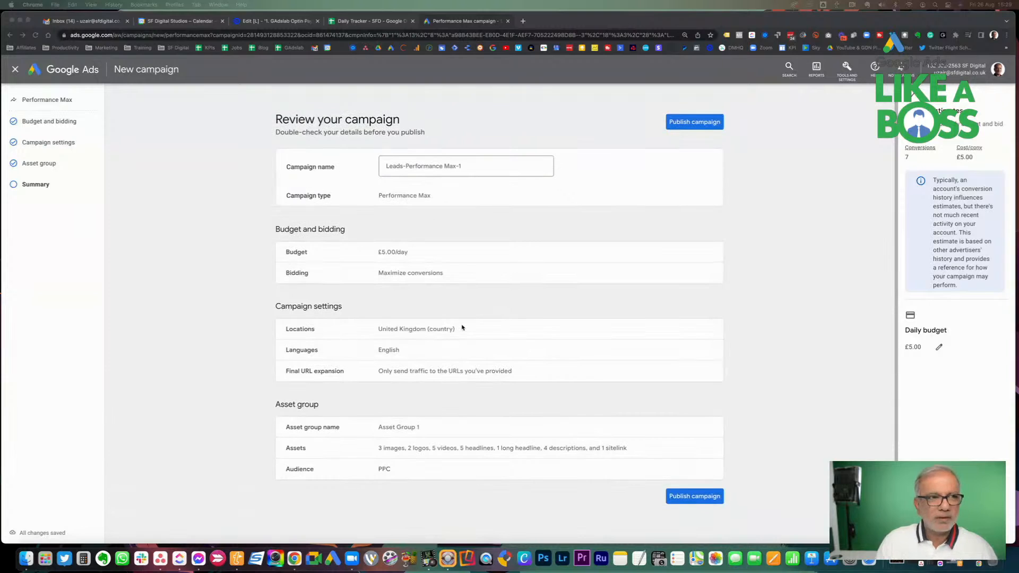